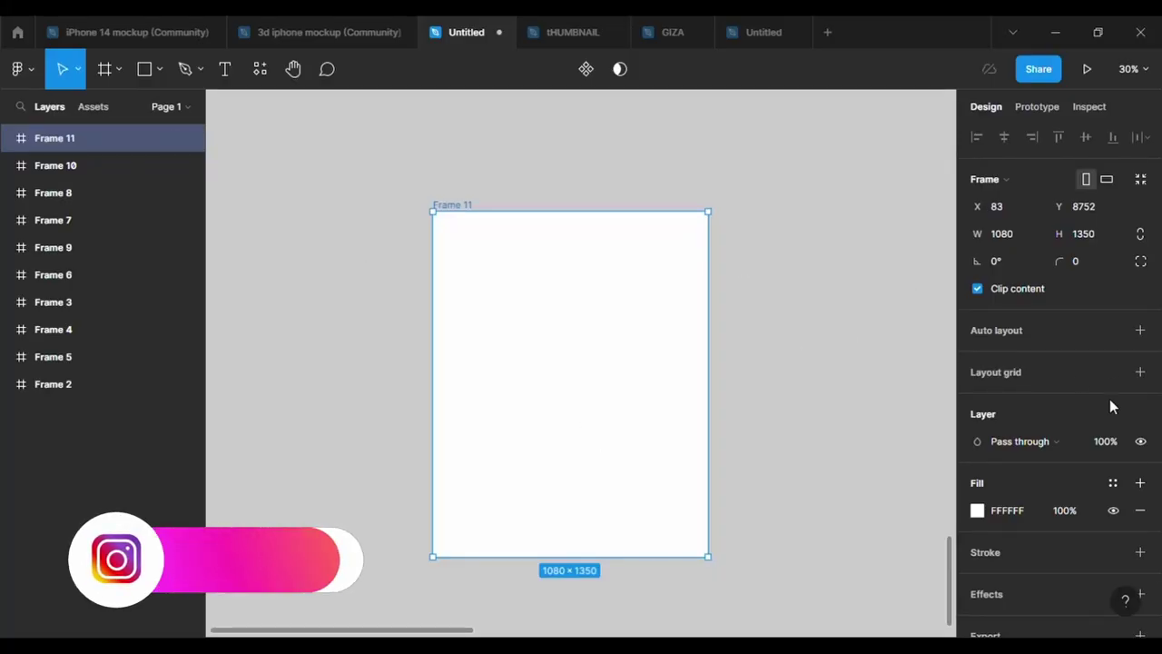
# Add a layout grid of size 120 to Frame 11.
pyautogui.click(1140, 372)
pyautogui.click(977, 399)
pyautogui.write('120')
pyautogui.press('Return')
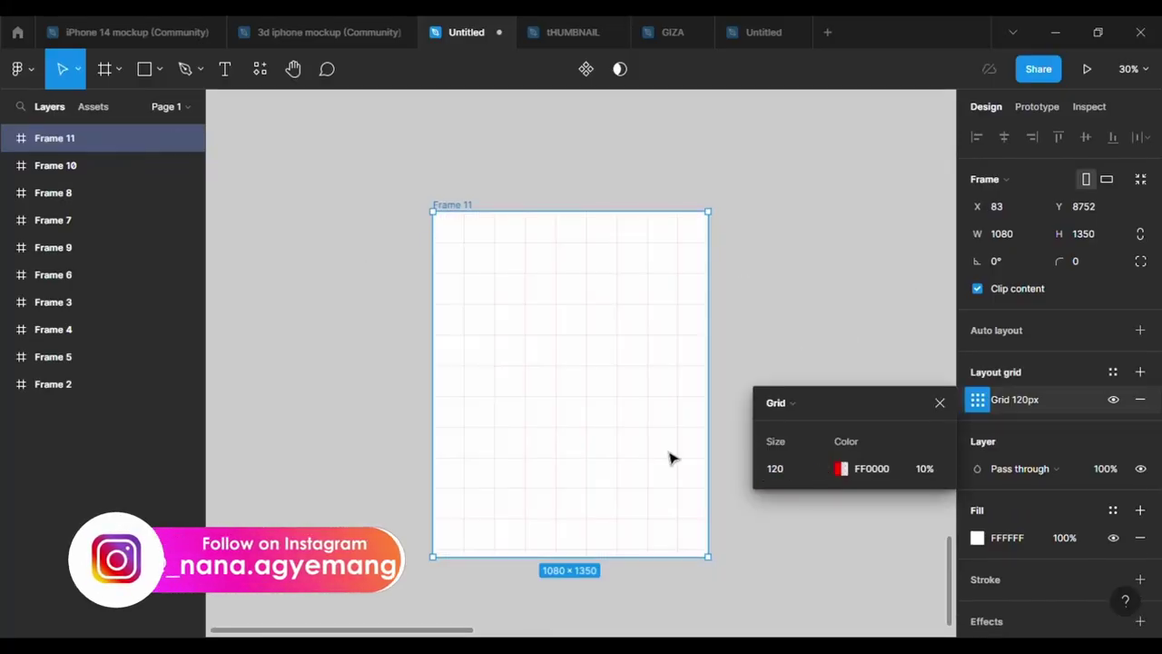
pyautogui.click(879, 584)
pyautogui.scroll(1, 772, 384)
# Draw a rectangle near the frame's centre with a 3 px outline.
pyautogui.press('r')
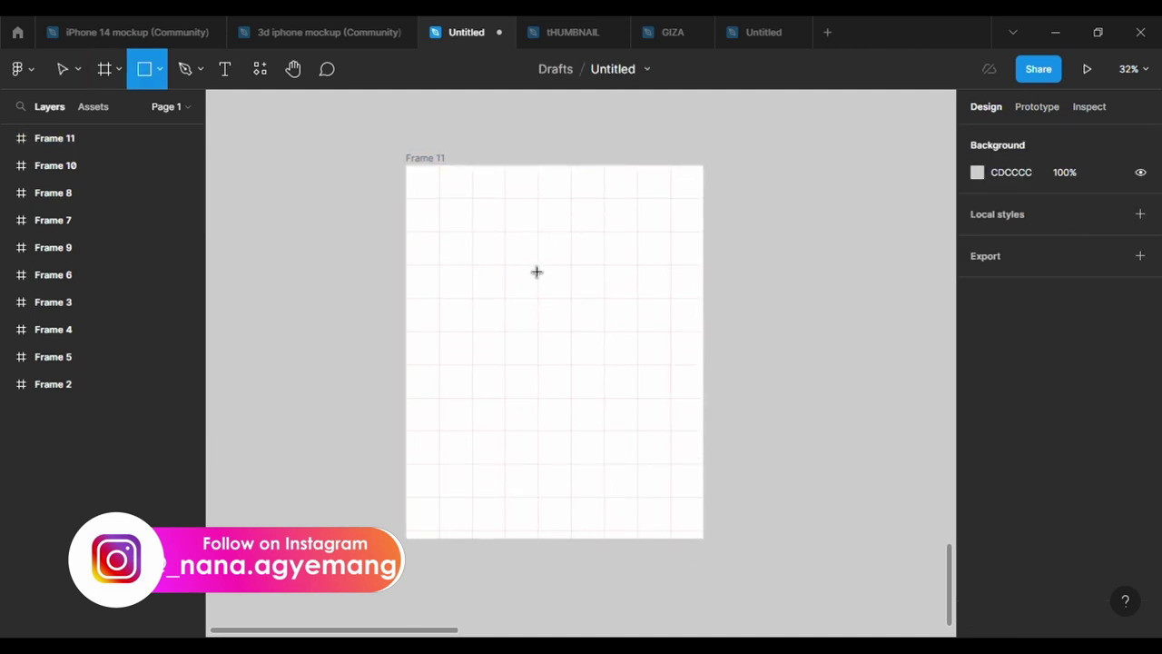
pyautogui.moveTo(505, 265)
pyautogui.mouseDown()
pyautogui.moveTo(594, 355)
pyautogui.moveTo(603, 392)
pyautogui.mouseUp()
pyautogui.click(1140, 523)
pyautogui.click(1075, 578)
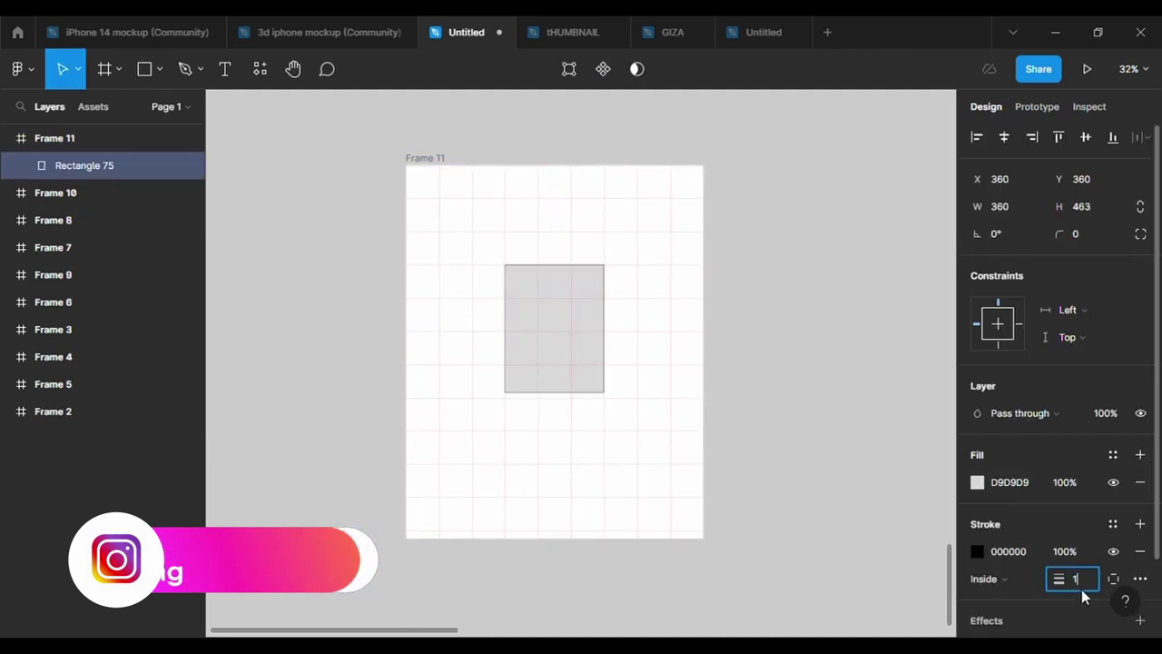
pyautogui.write('3')
pyautogui.press('Return')
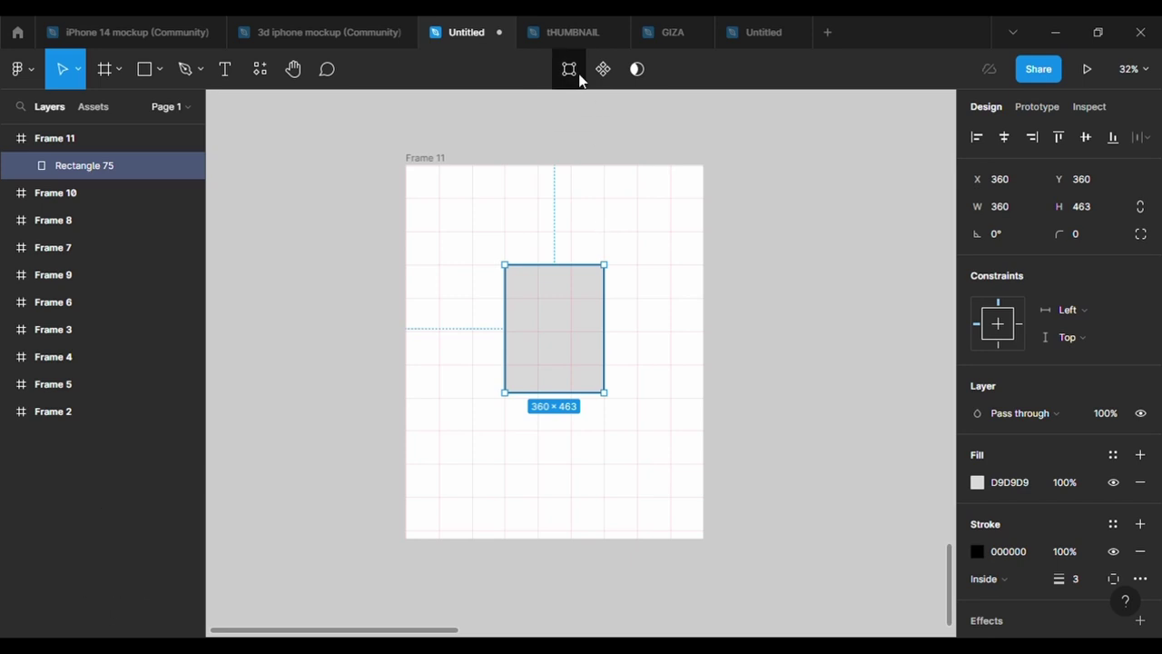
# Pull the rectangle's right edge out, pull the top-right corner inward, and round the bottom-right corner to 100.
pyautogui.click(578, 75)
pyautogui.scroll(3, 578, 350)
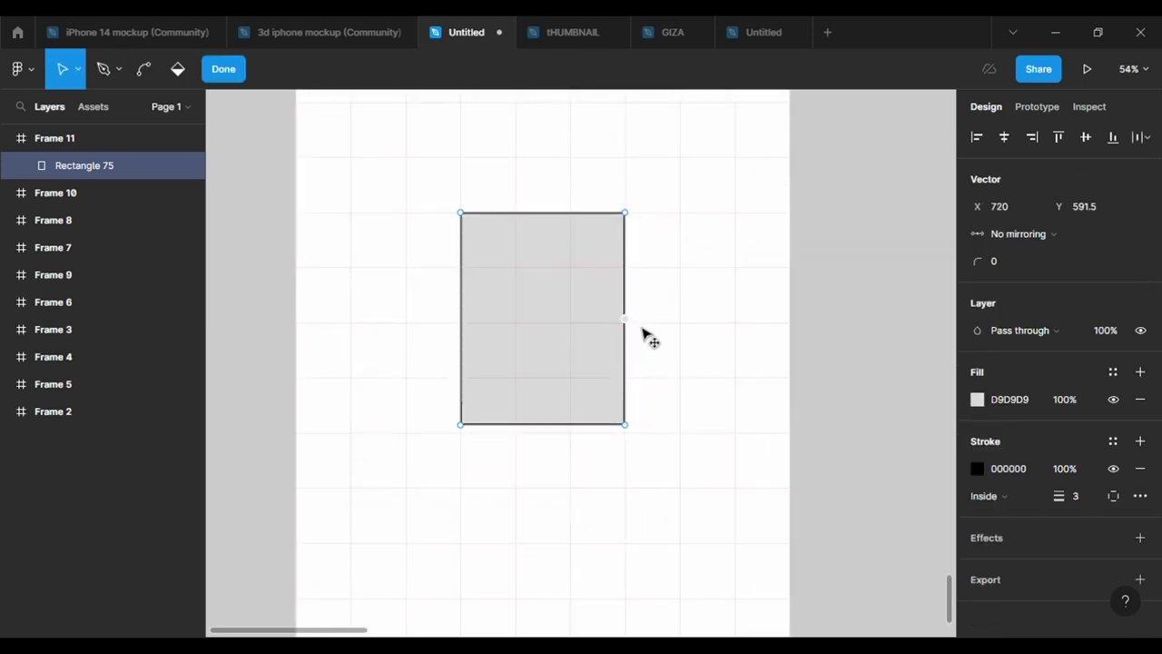
pyautogui.moveTo(625, 318); pyautogui.dragTo(641, 322)
pyautogui.moveTo(624, 212); pyautogui.dragTo(594, 212)
pyautogui.click(632, 373)
pyautogui.click(1019, 261)
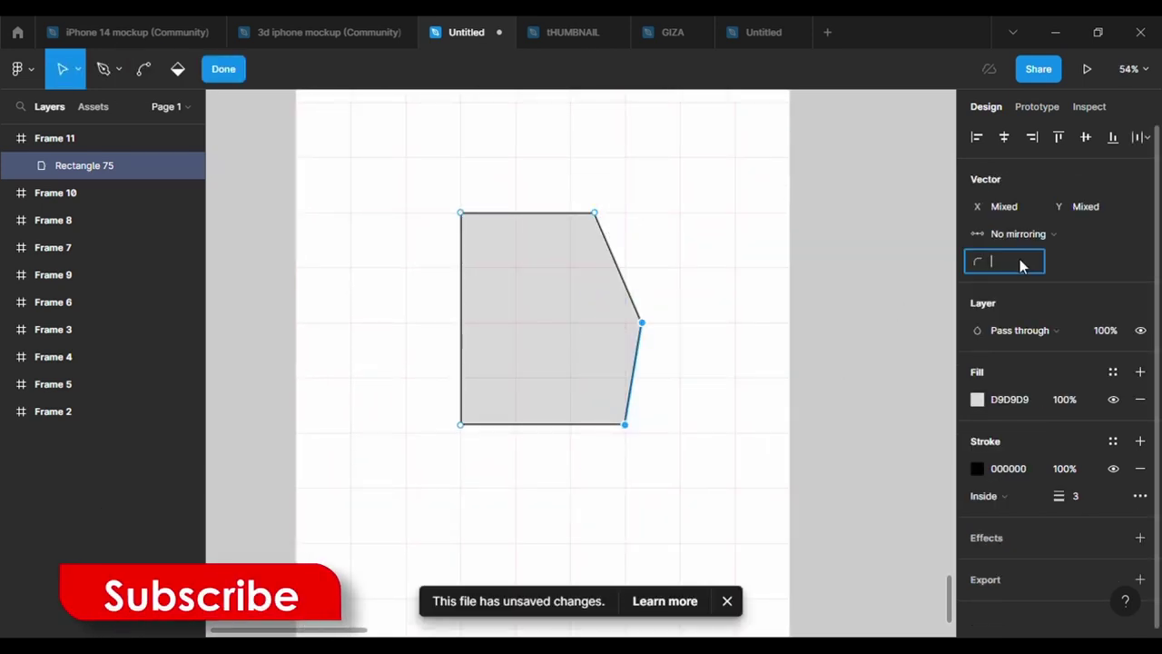
pyautogui.write('100')
pyautogui.press('Return')
# Point the bottom edge downward, bulge the right side further, and lower the top corners slightly.
pyautogui.moveTo(545, 427); pyautogui.dragTo(550, 462)
pyautogui.moveTo(641, 323); pyautogui.dragTo(672, 325)
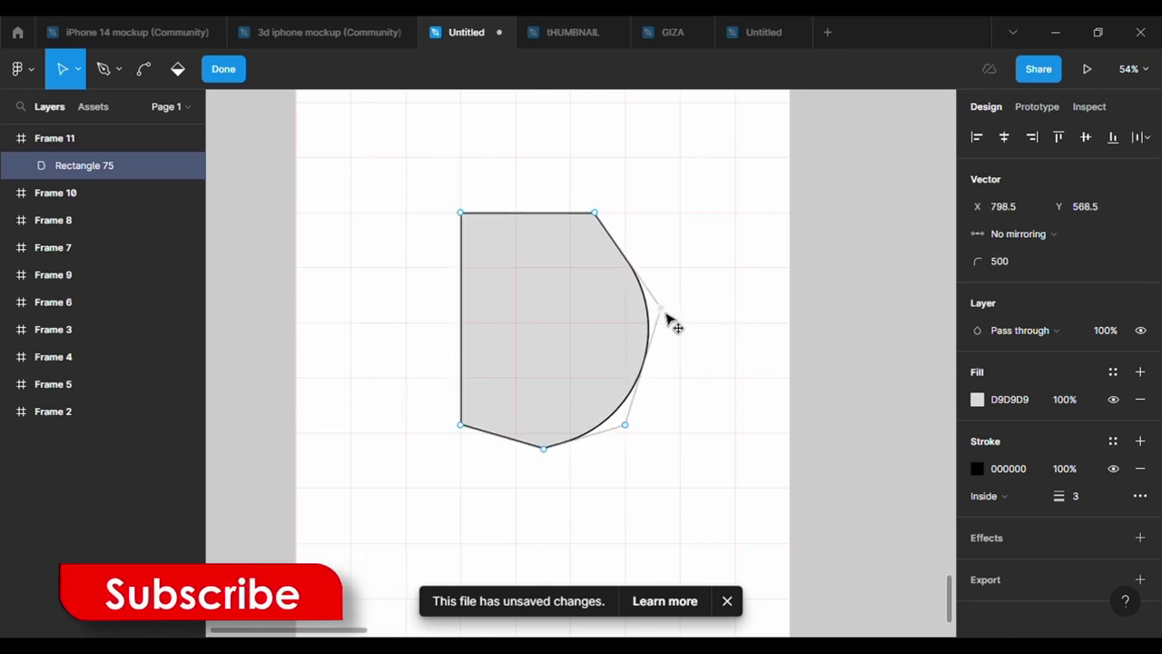
pyautogui.moveTo(532, 233); pyautogui.dragTo(557, 252)
pyautogui.press('Escape')
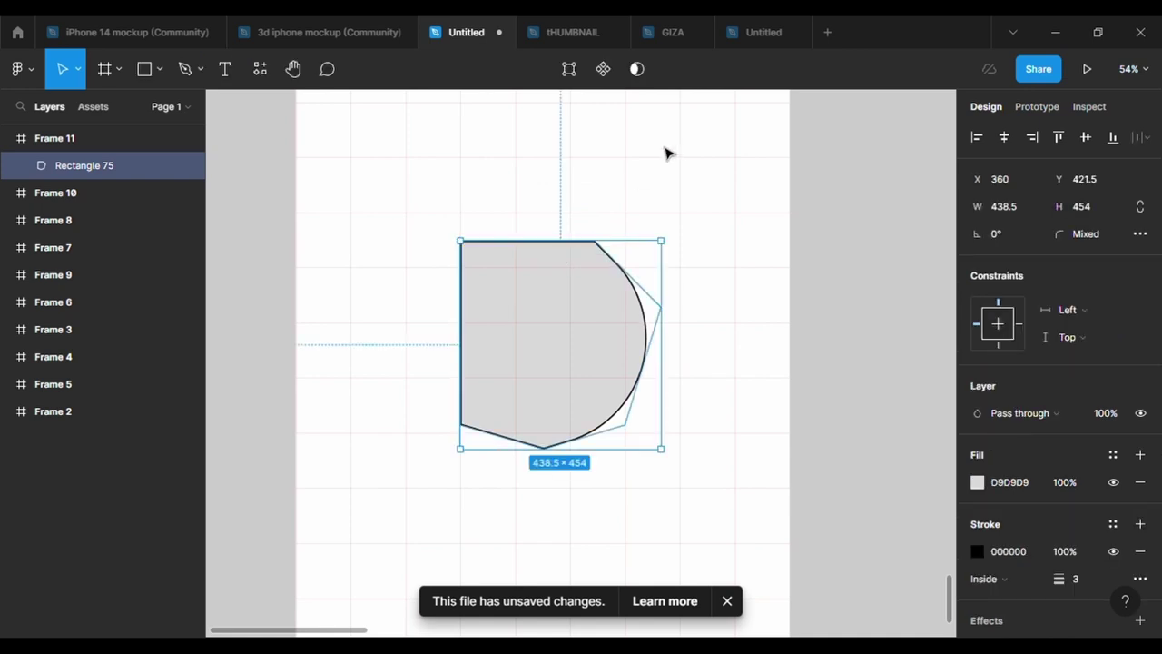
pyautogui.press('p')
pyautogui.scroll(2, 535, 291)
# Draw a closed zigzag path over the body's top and round all its corners to 500.
pyautogui.scroll(2, 535, 290)
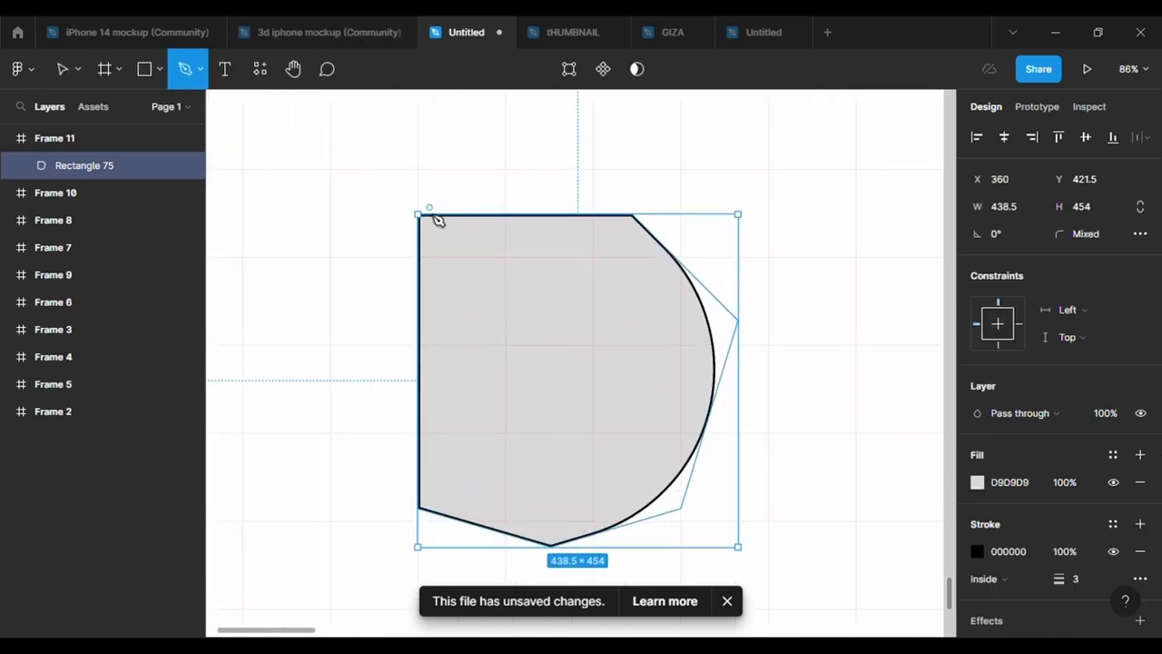
pyautogui.click(419, 215)
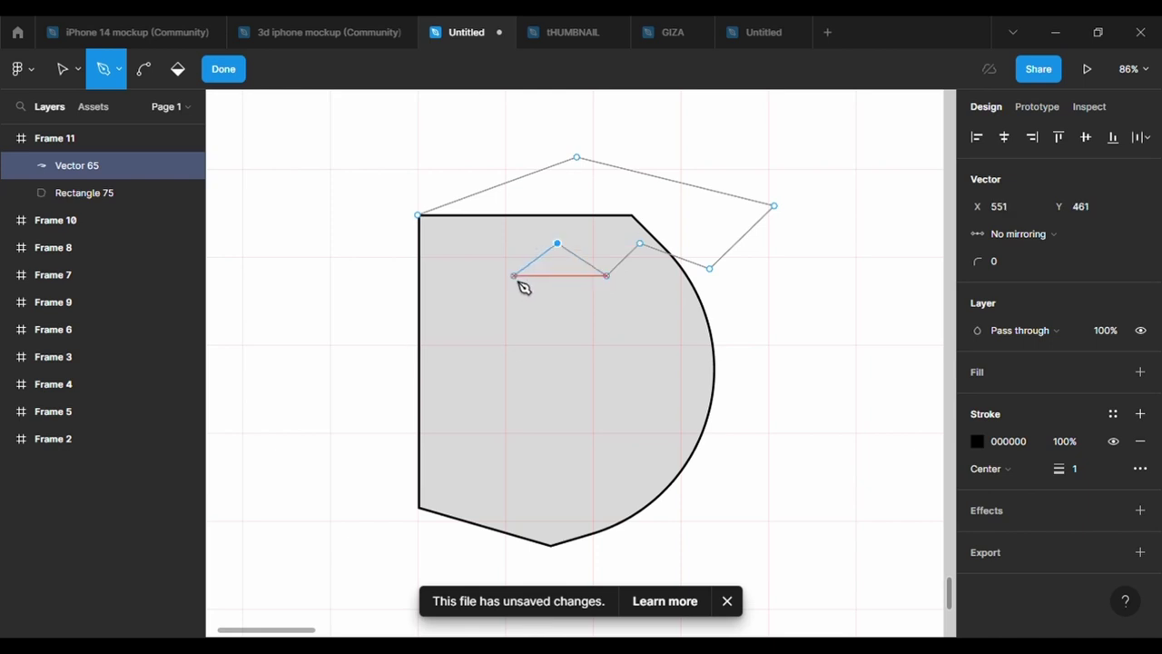
pyautogui.click(419, 217)
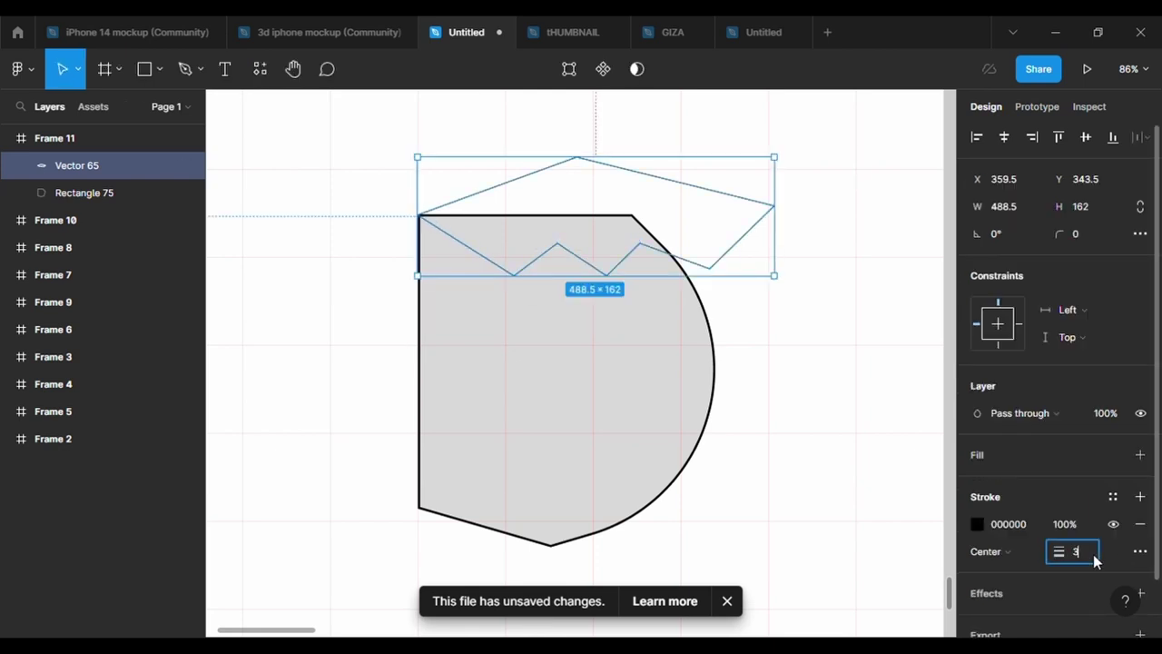
pyautogui.click(569, 69)
pyautogui.moveTo(815, 334); pyautogui.dragTo(483, 147)
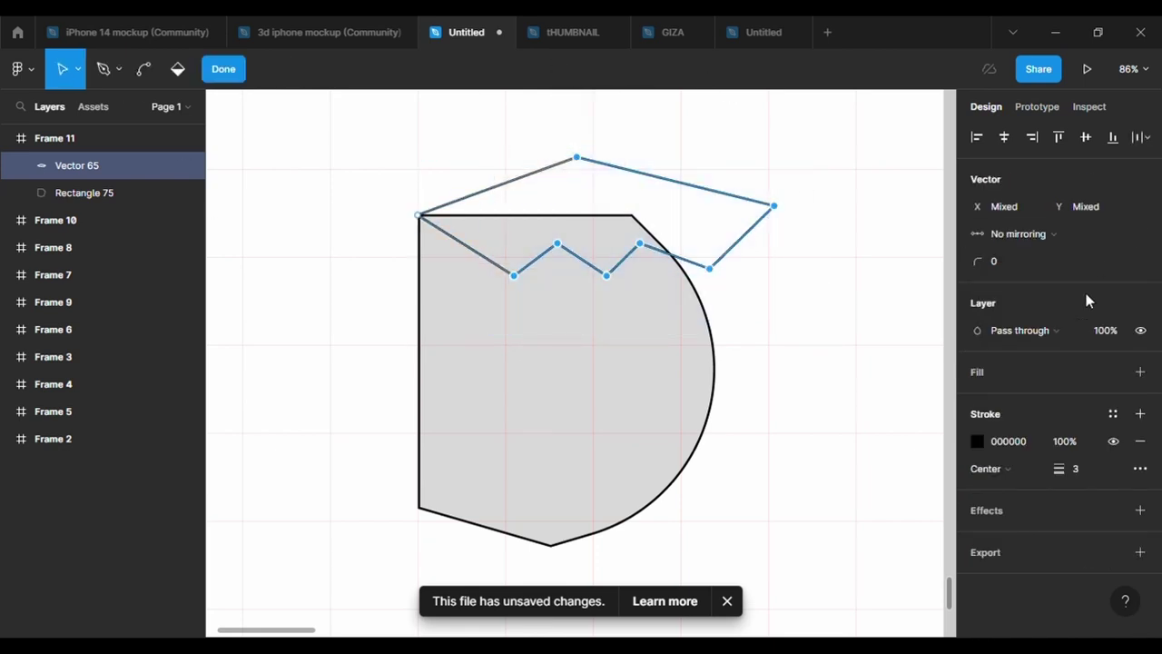
pyautogui.write('500')
pyautogui.press('Return')
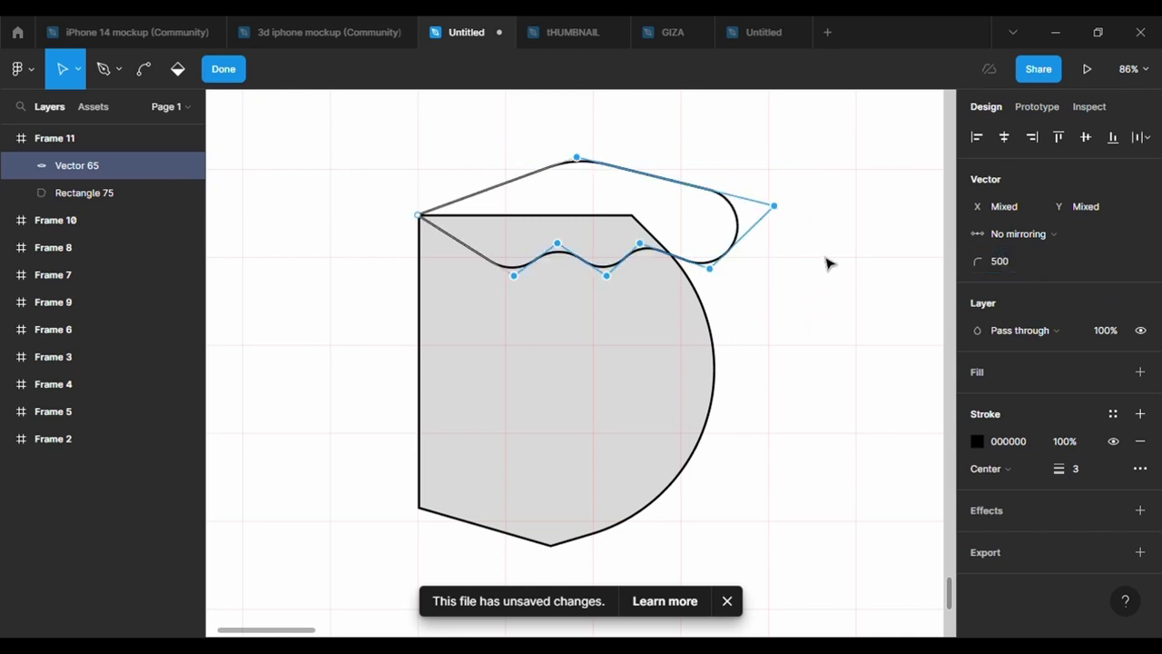
# Set the corner radius of the two top wave peaks to 0.
pyautogui.moveTo(810, 240); pyautogui.dragTo(545, 255)
pyautogui.click(1015, 260)
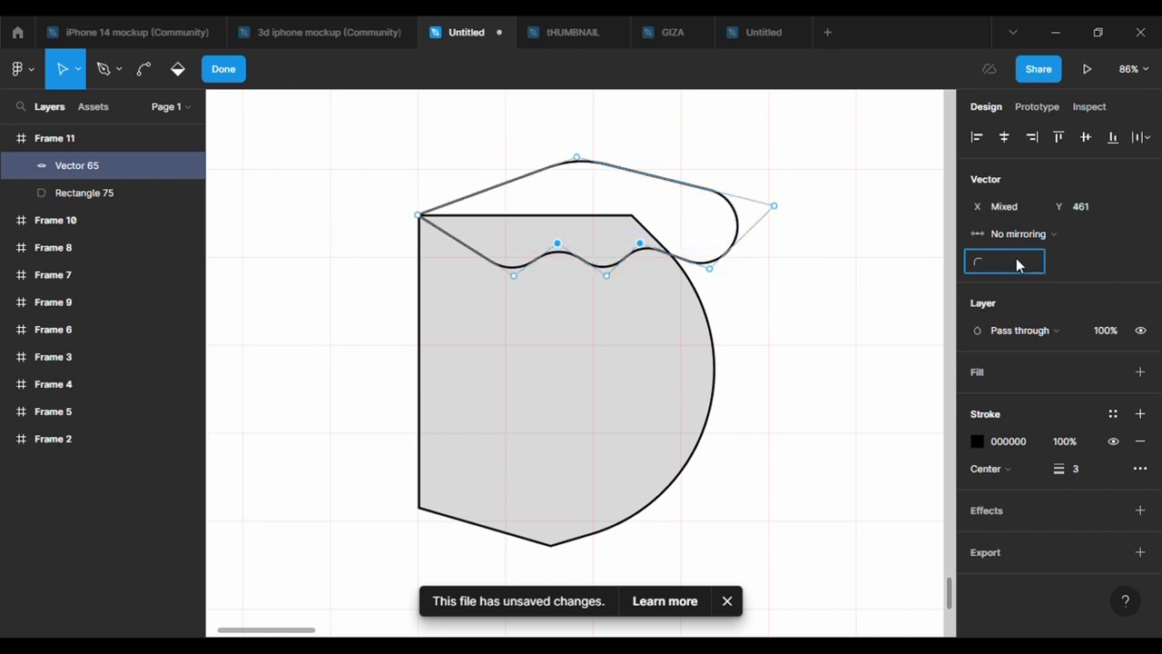
pyautogui.write('0')
pyautogui.press('Return')
# Add a point on the top curve and set its corner radius to 500.
pyautogui.moveTo(583, 164)
pyautogui.mouseDown()
pyautogui.moveTo(529, 173)
pyautogui.moveTo(656, 178)
pyautogui.mouseUp()
pyautogui.click(1004, 261)
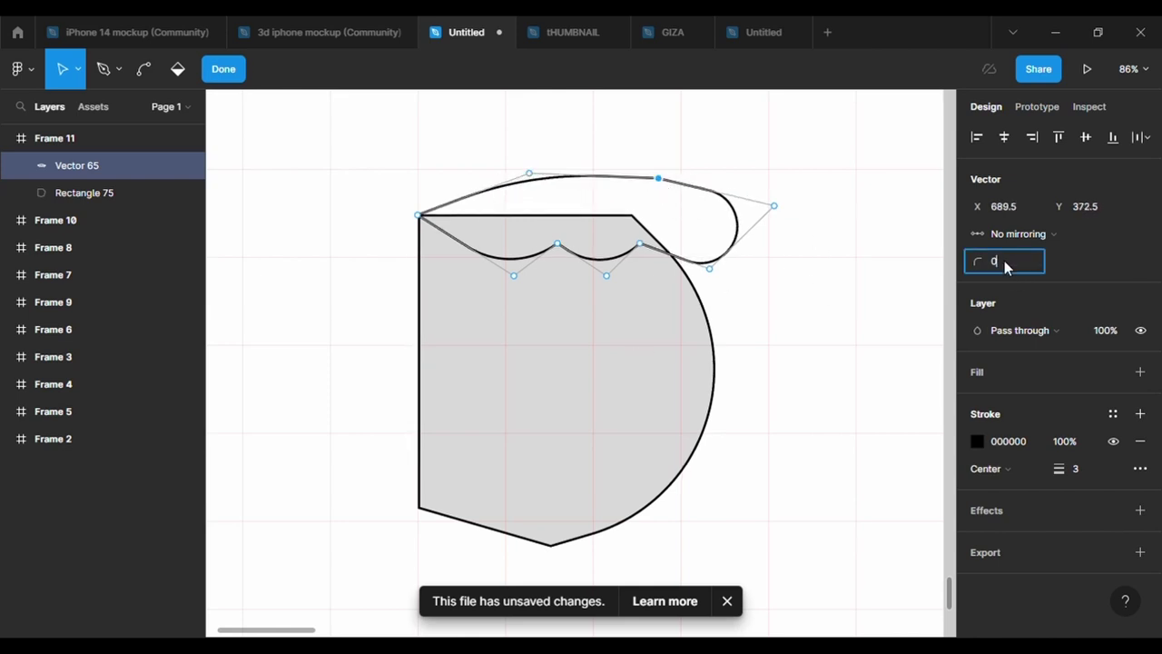
pyautogui.write('50')
pyautogui.press('Return')
pyautogui.click(1004, 261)
pyautogui.write('500')
pyautogui.press('Return')
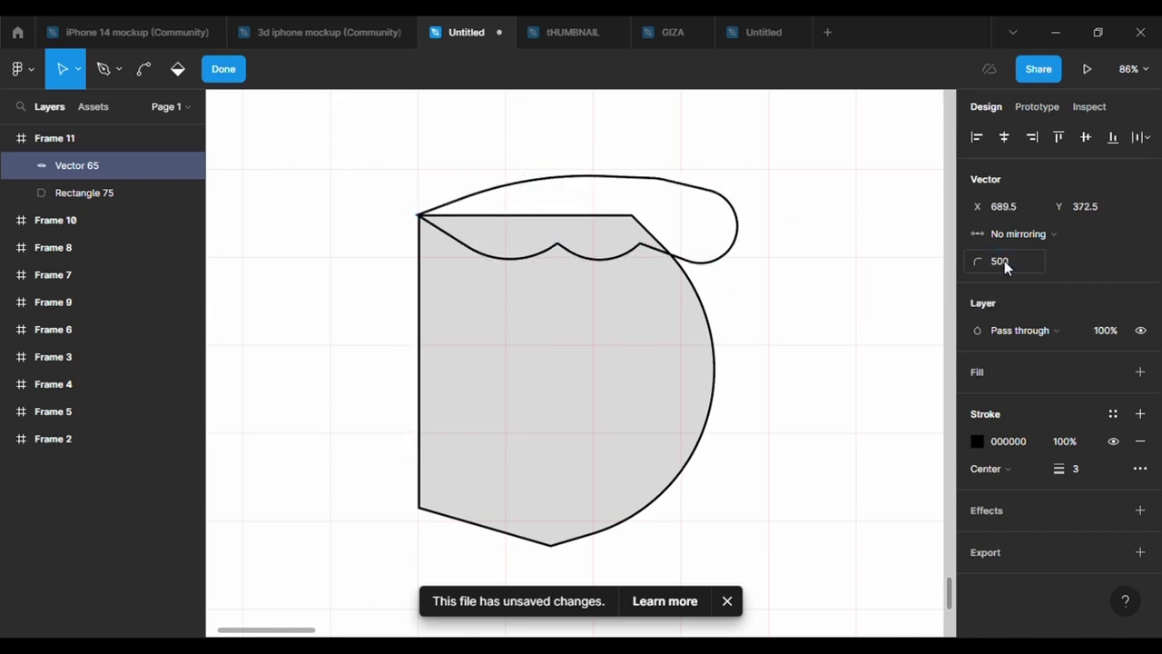
# Nudge the top and wave points to refine the curve, undoing the last two point changes.
pyautogui.moveTo(660, 186)
pyautogui.mouseDown()
pyautogui.moveTo(676, 200)
pyautogui.moveTo(649, 191)
pyautogui.mouseUp()
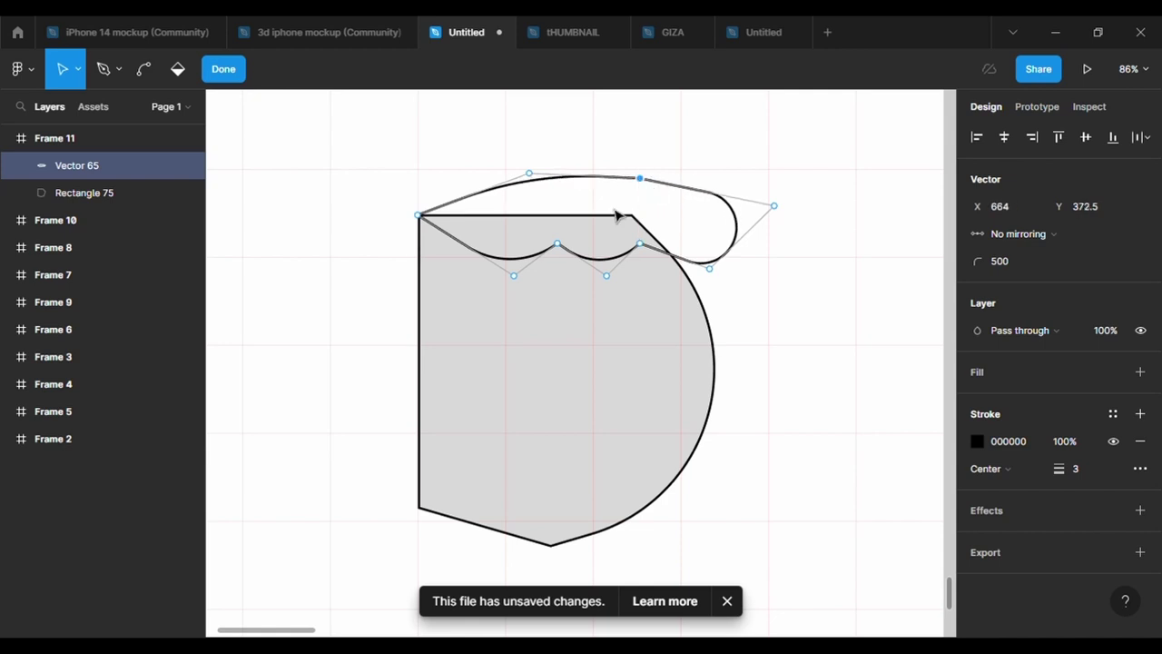
pyautogui.moveTo(607, 275); pyautogui.dragTo(634, 280)
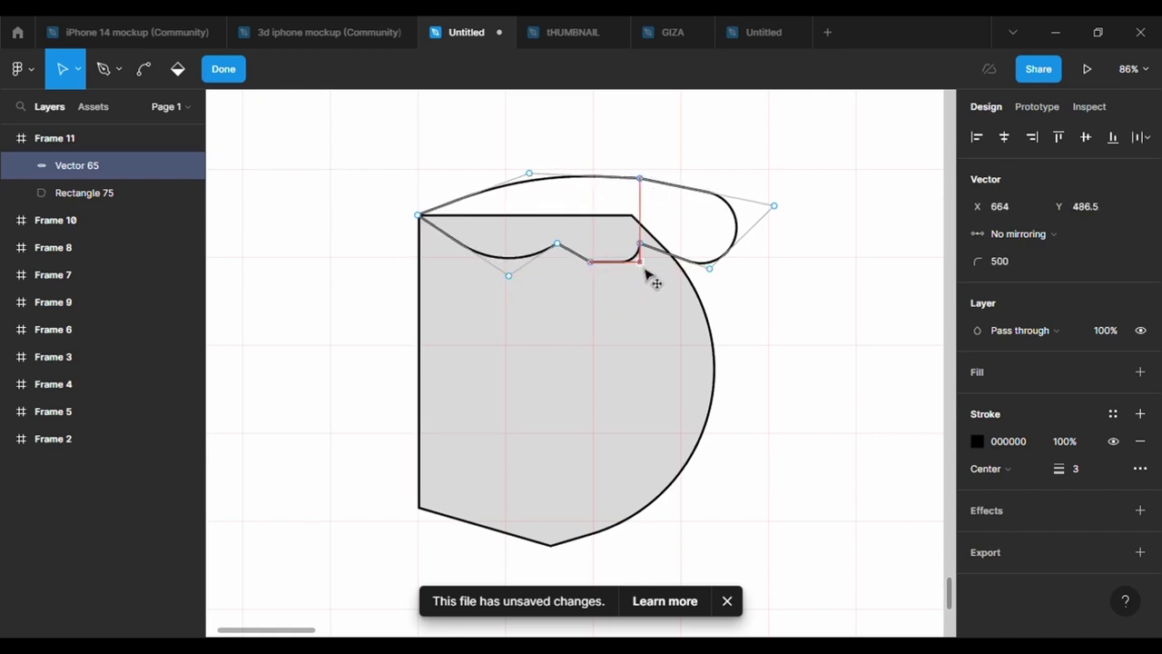
pyautogui.click(711, 266)
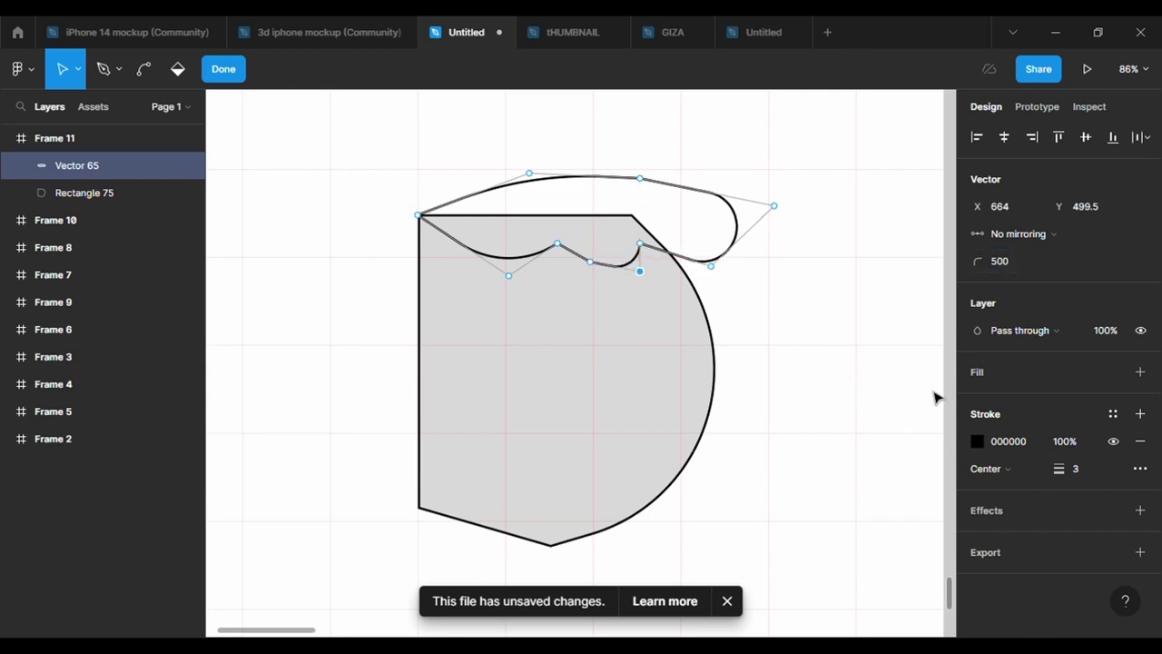
pyautogui.hotkey('ctrl', 'z')
pyautogui.hotkey('ctrl', 'z')
pyautogui.hotkey('ctrl', 'z')
pyautogui.hotkey('ctrl', 'z')
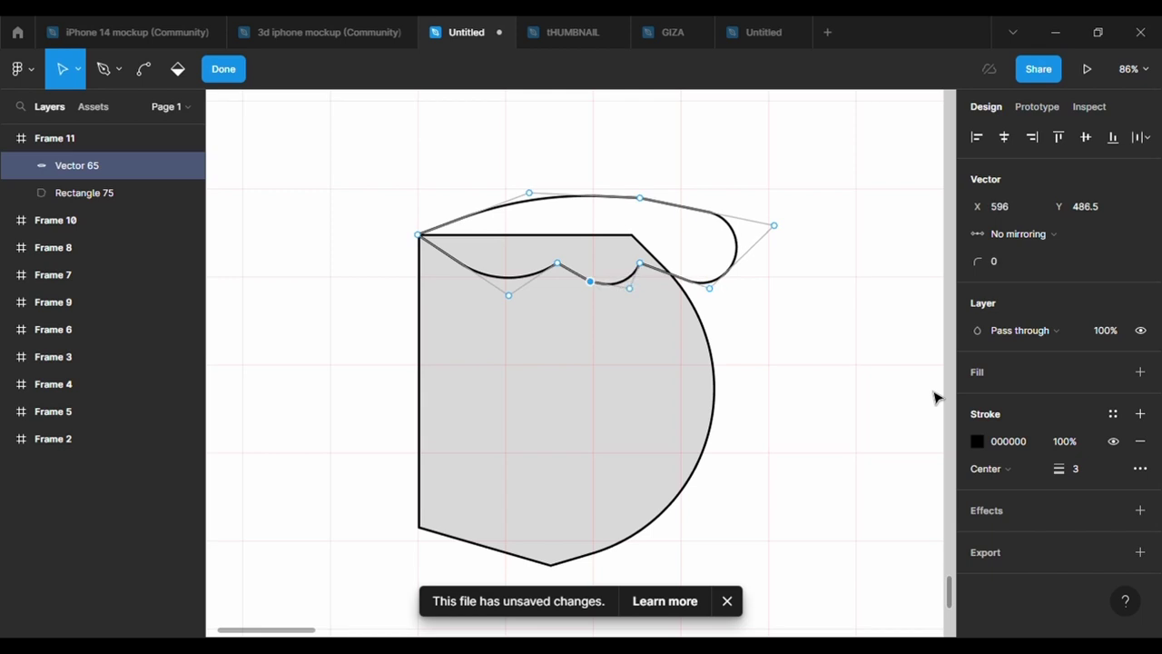
pyautogui.hotkey('ctrl', 'z')
pyautogui.hotkey('ctrl', 'z')
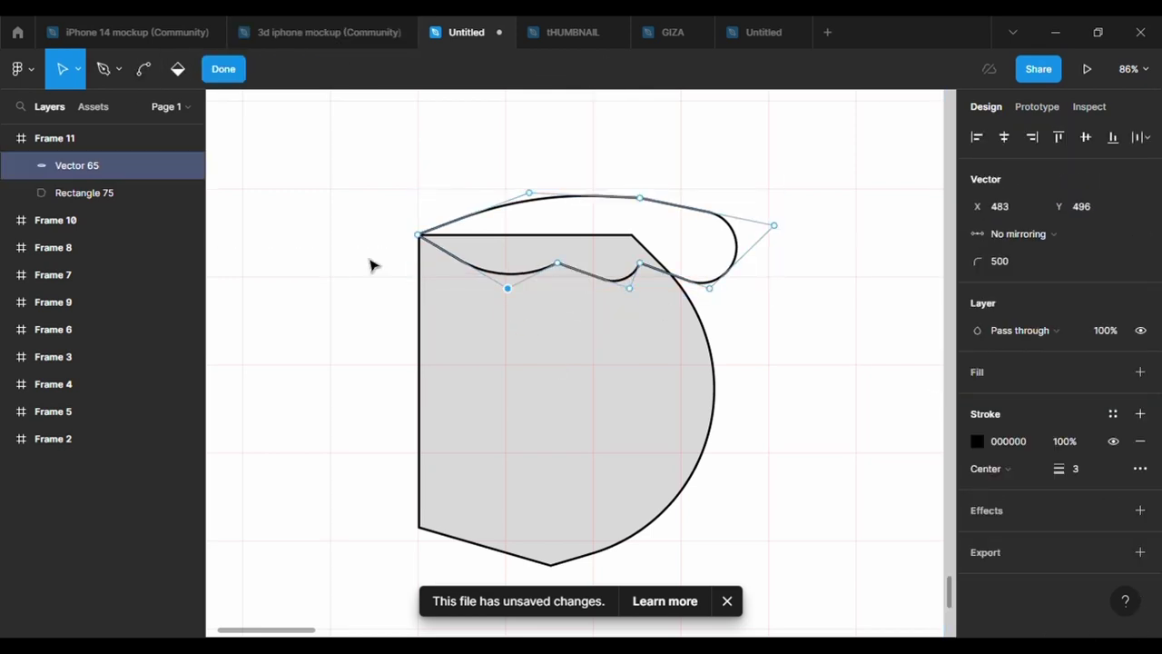
pyautogui.press('Escape')
pyautogui.keyDown('ctrl'); pyautogui.scroll(5, 662, 312); pyautogui.keyUp('ctrl')
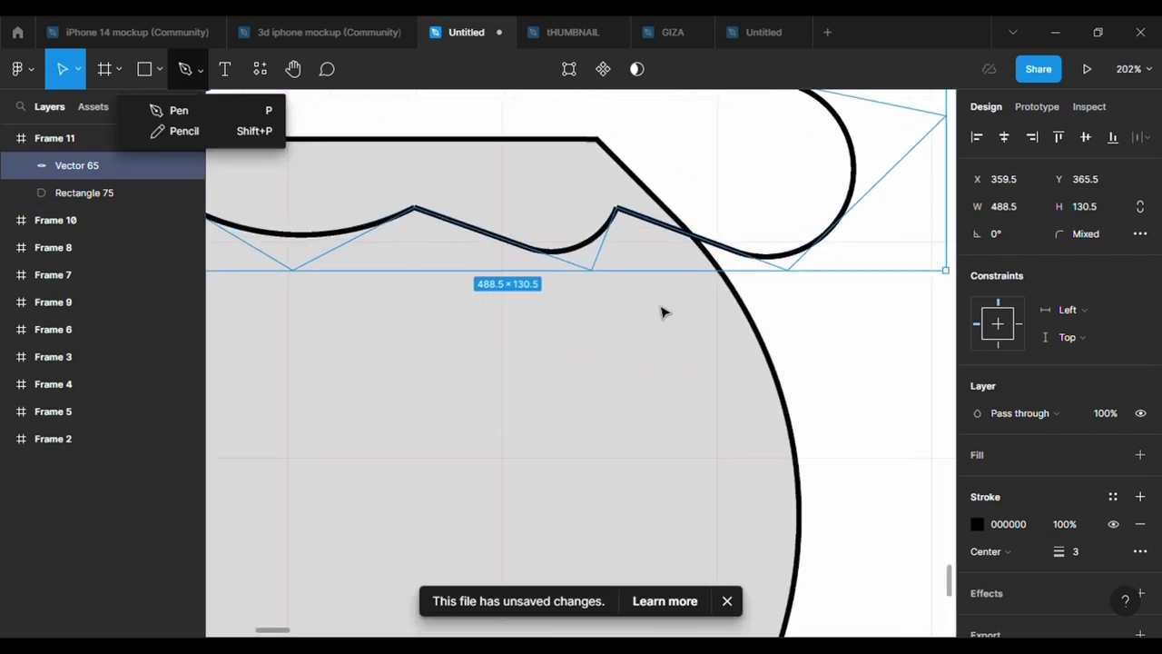
# Draw a small closed loop path on the hair's wave with corners rounded to 500.
pyautogui.click(242, 110)
pyautogui.click(412, 211)
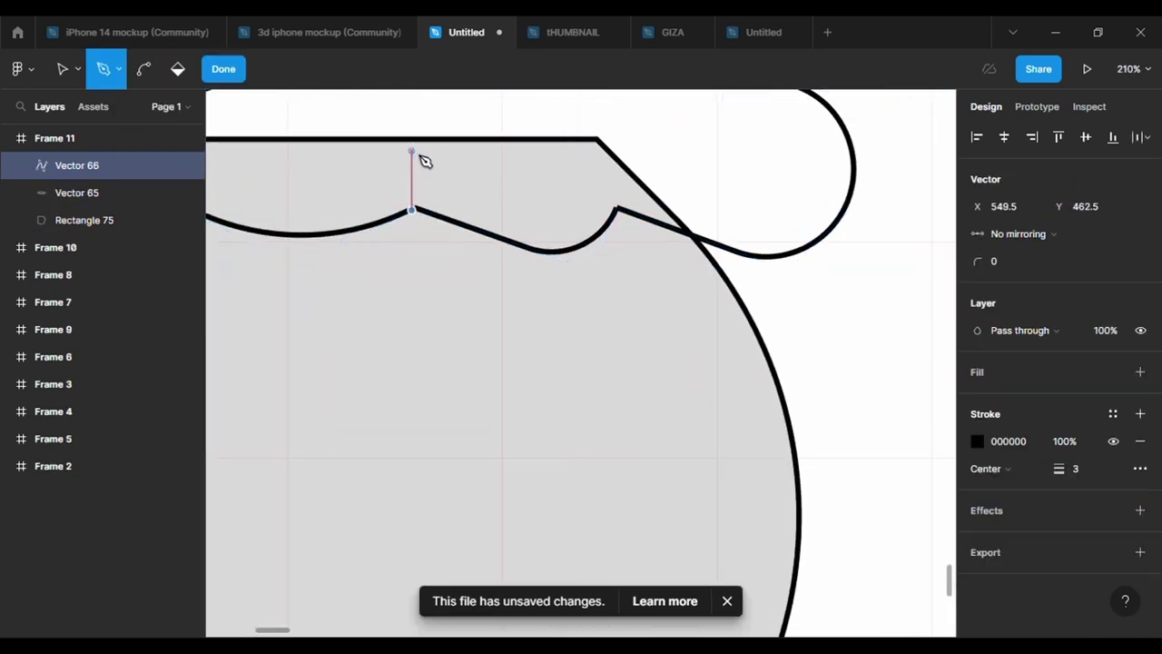
pyautogui.click(412, 211)
pyautogui.scroll(3, 417, 227)
pyautogui.press('Return')
pyautogui.moveTo(455, 186); pyautogui.dragTo(324, 270)
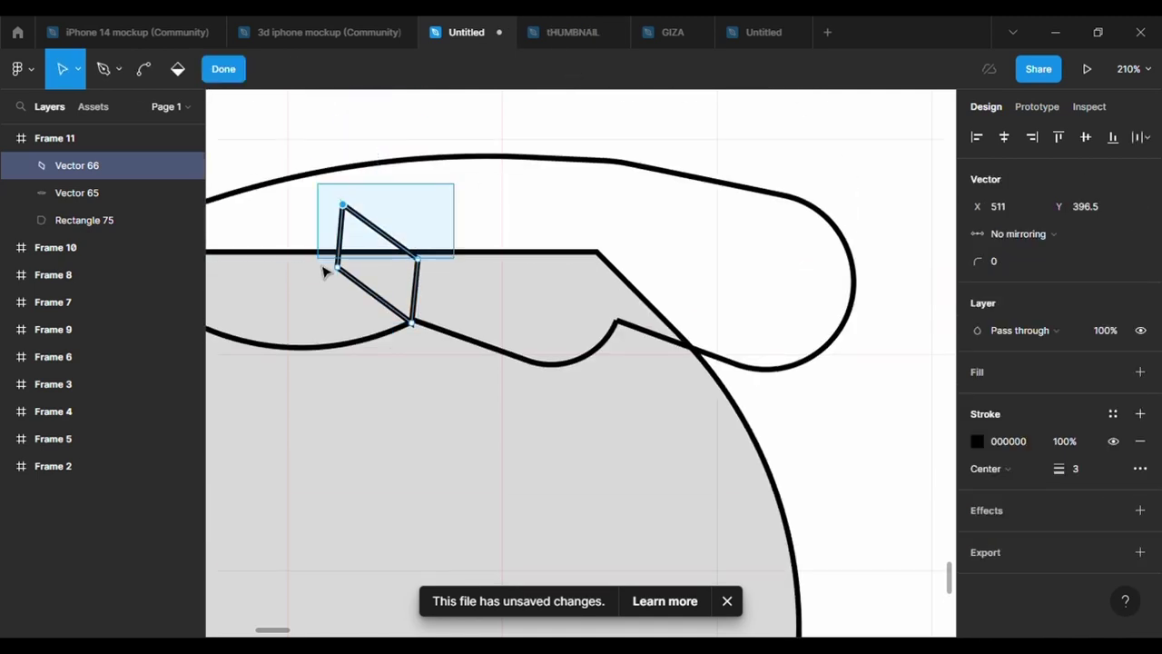
pyautogui.click(998, 261)
pyautogui.write('500')
pyautogui.press('Return')
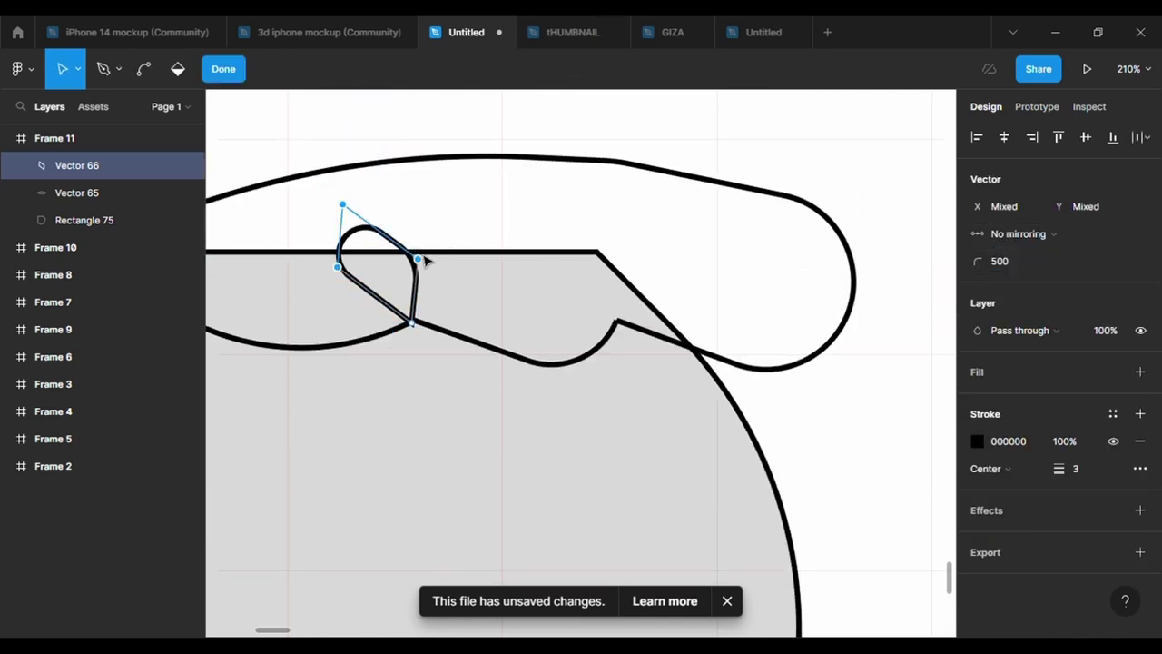
# Reshape the loop by moving its points and rounding its lower point to 500.
pyautogui.moveTo(422, 263); pyautogui.dragTo(416, 269)
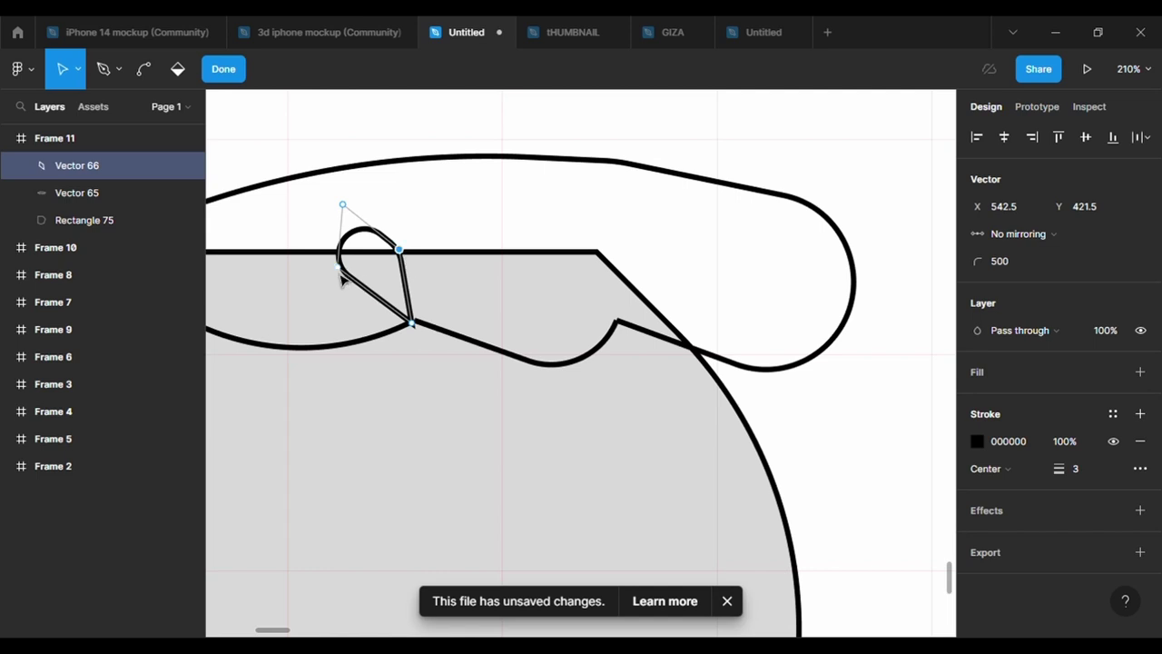
pyautogui.moveTo(338, 263); pyautogui.dragTo(328, 254)
pyautogui.click(369, 296)
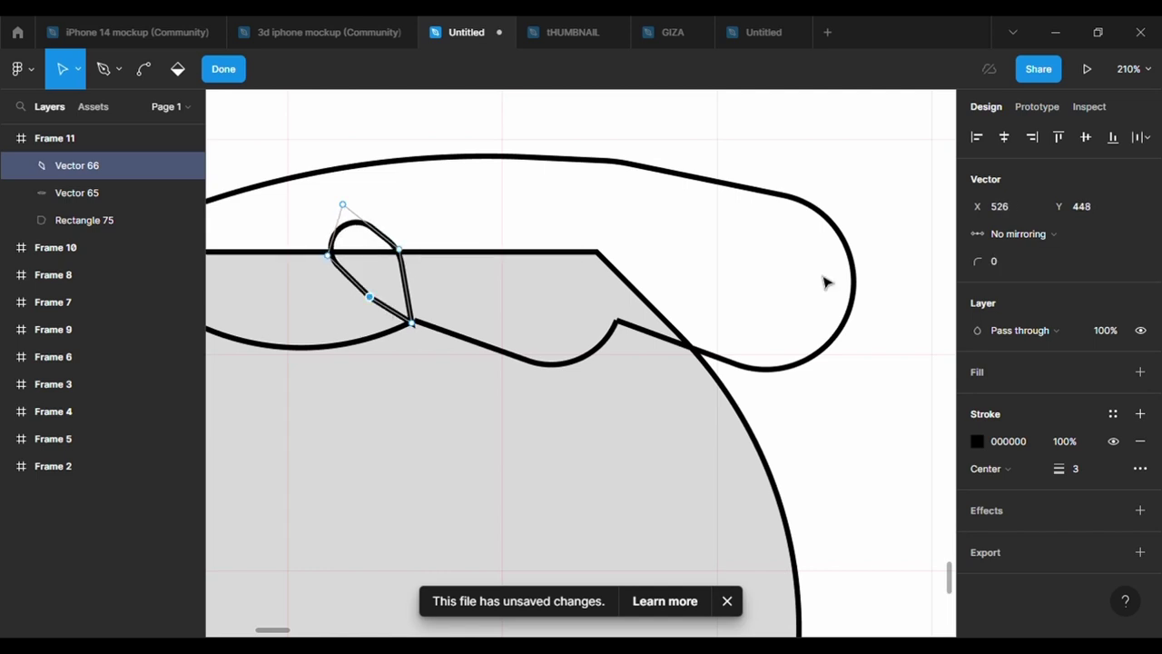
pyautogui.click(1017, 268)
pyautogui.write('500')
pyautogui.press('Return')
pyautogui.click(328, 255)
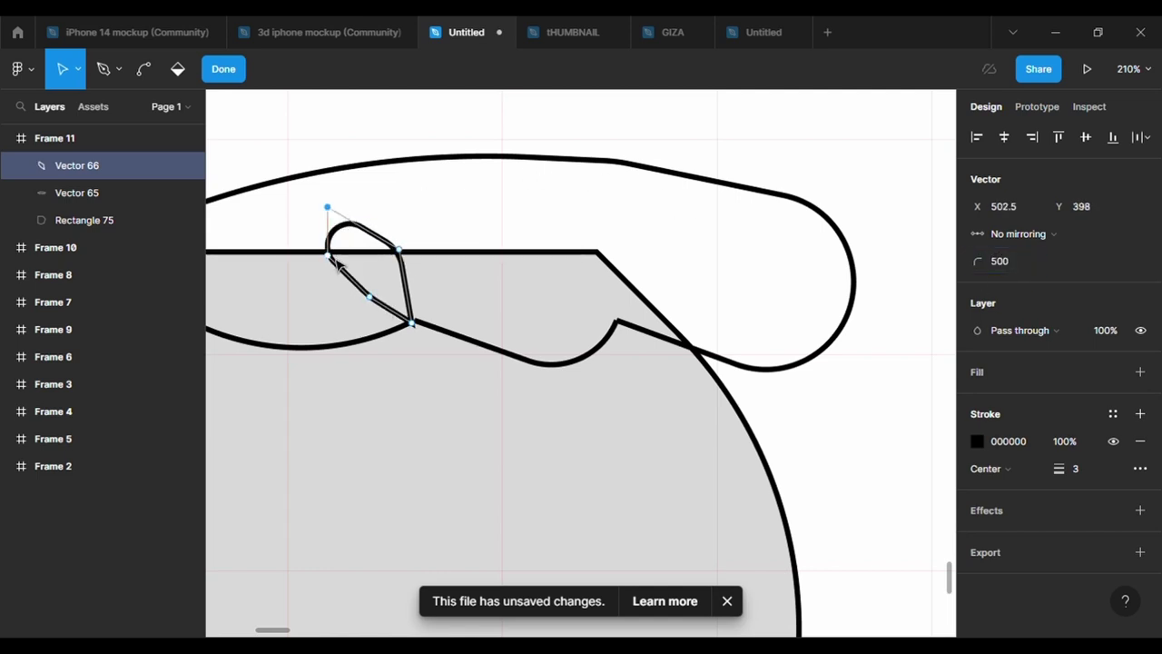
# Add a lower-left point, pull the top point up-left, and tilt the loop about 15°.
pyautogui.scroll(5, 423, 327)
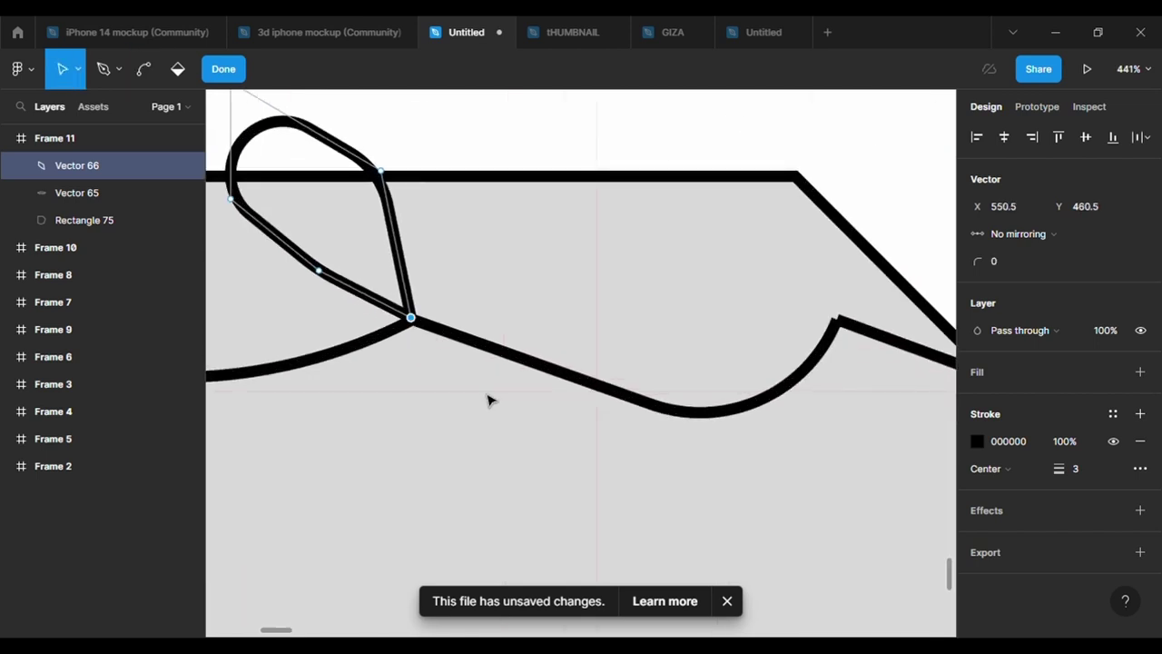
pyautogui.click(487, 400)
pyautogui.scroll(-5, 487, 400)
pyautogui.click(445, 363)
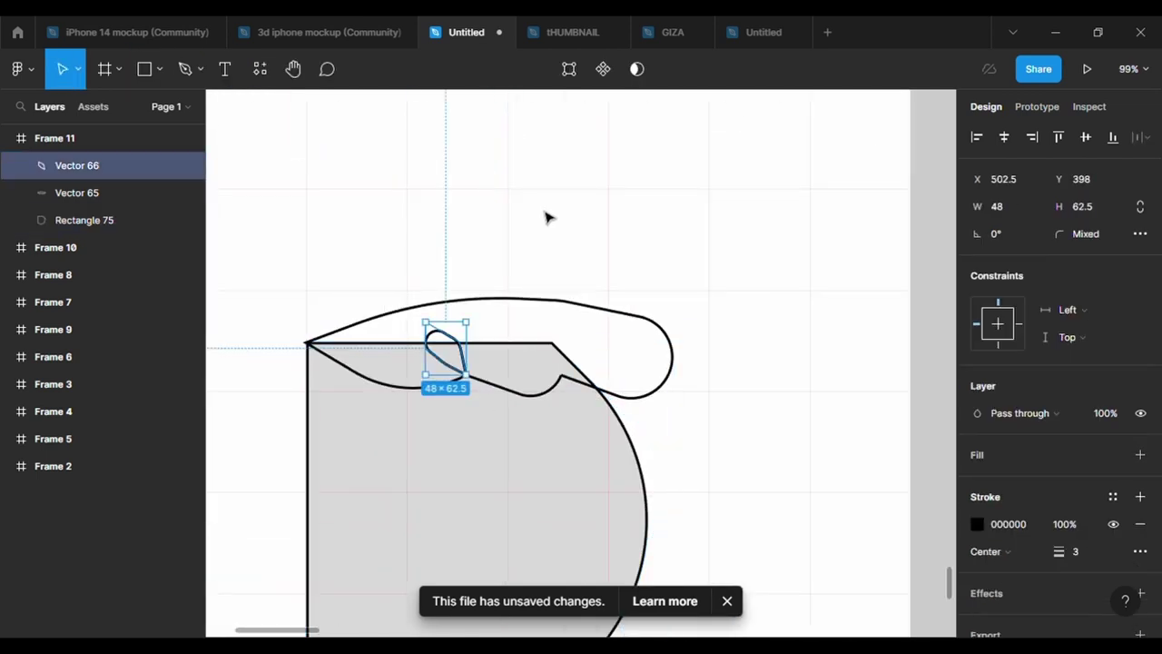
pyautogui.press('Return')
pyautogui.scroll(5, 454, 386)
pyautogui.click(377, 275)
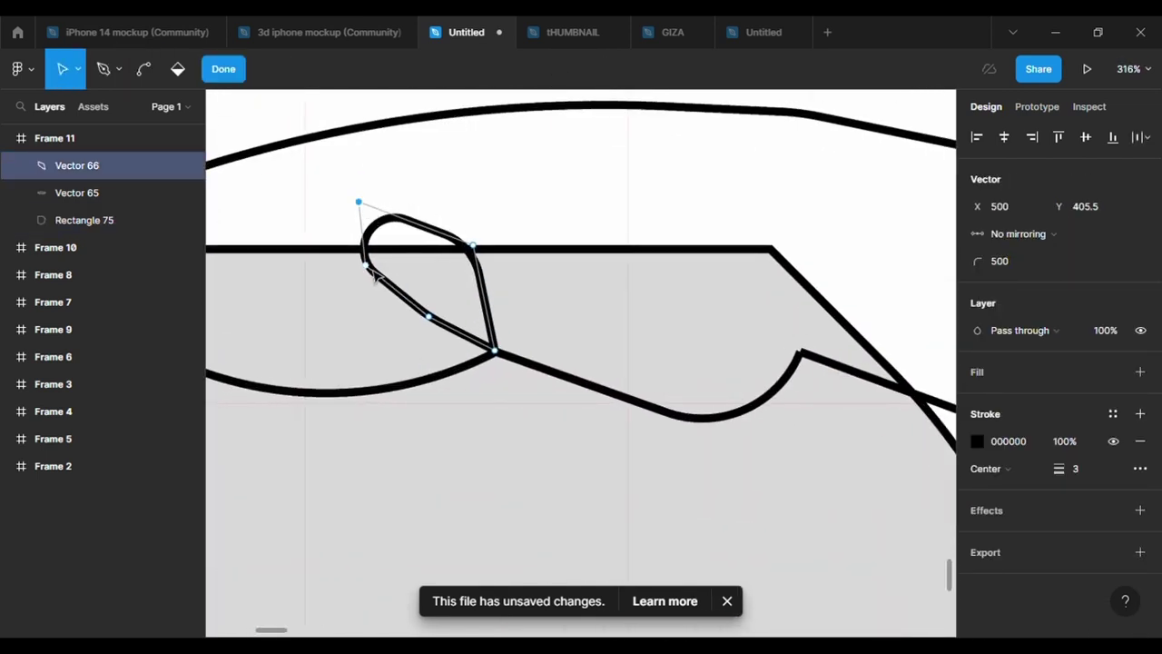
pyautogui.moveTo(430, 317); pyautogui.dragTo(403, 307)
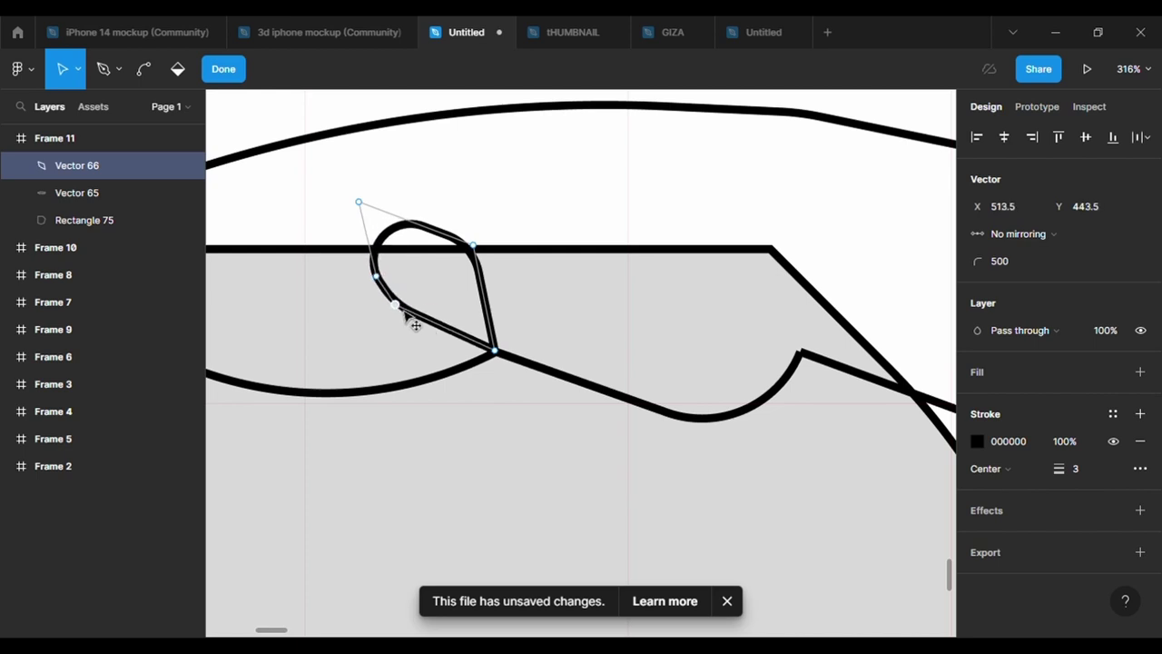
pyautogui.moveTo(431, 228); pyautogui.dragTo(424, 223)
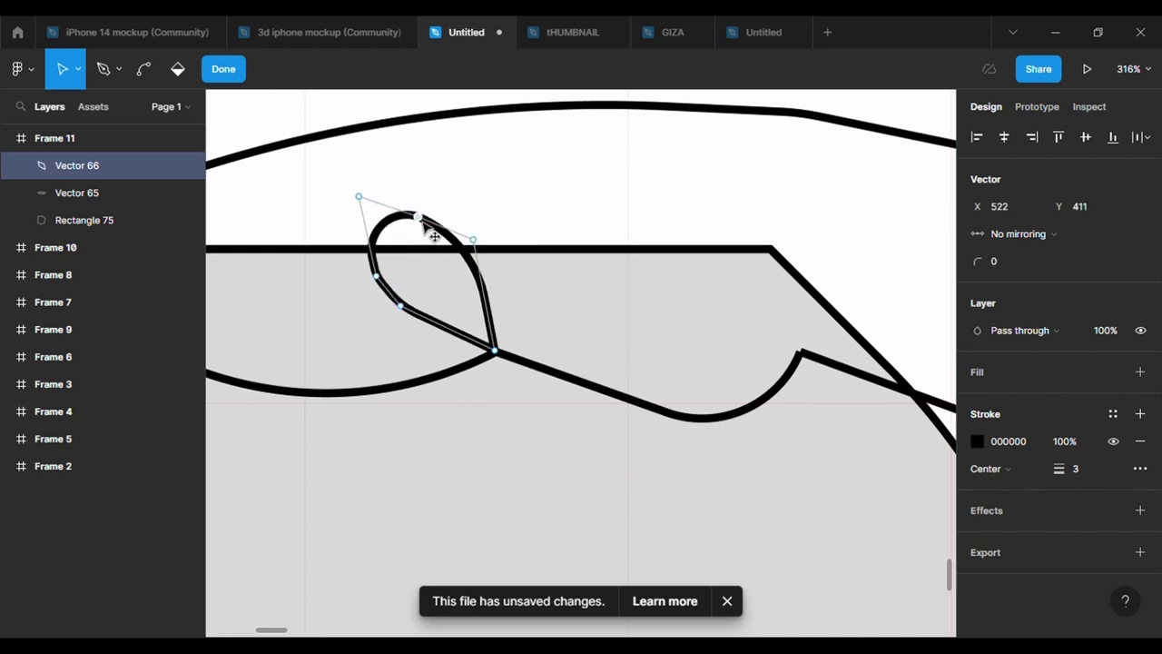
pyautogui.press('Escape')
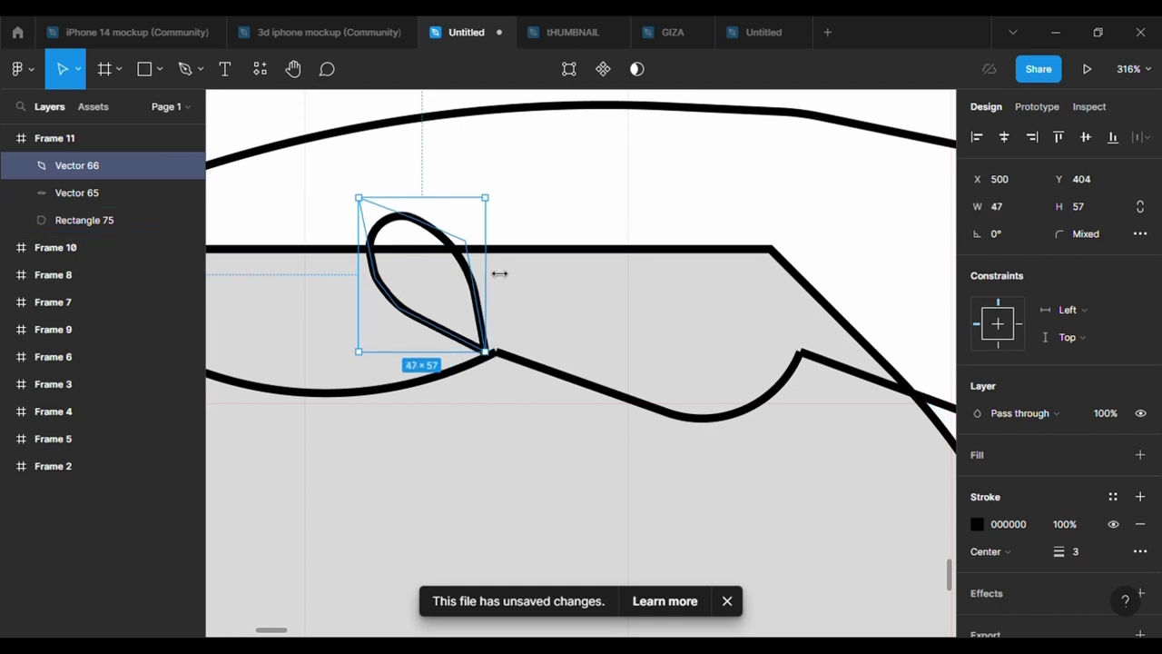
pyautogui.moveTo(500, 376); pyautogui.dragTo(492, 337)
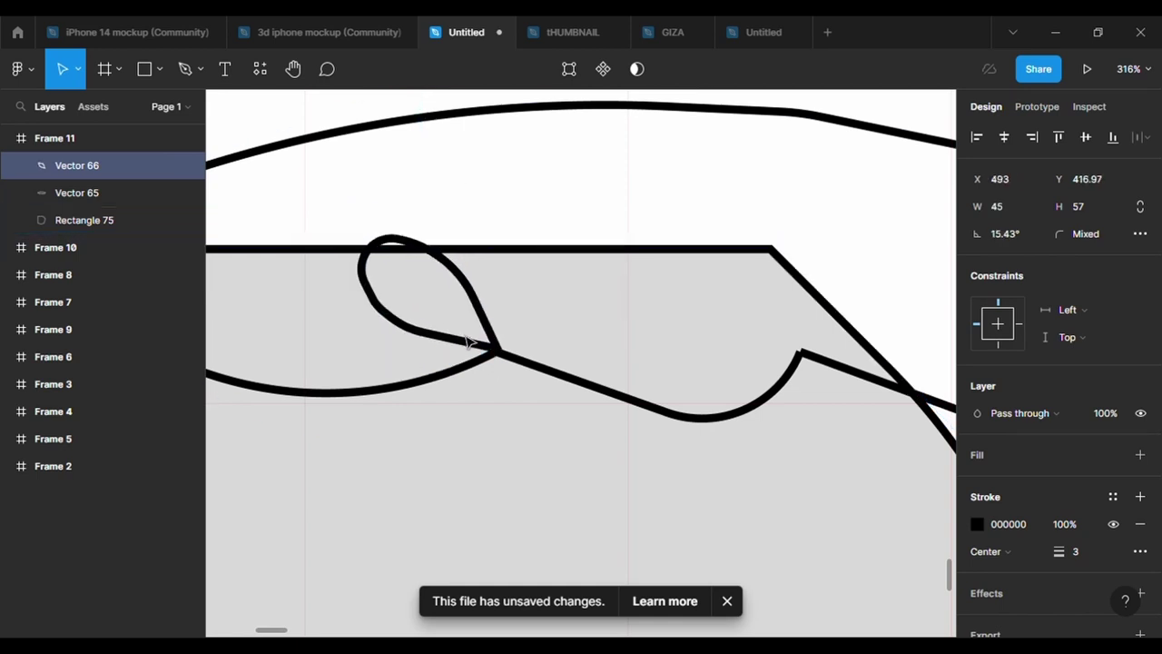
pyautogui.scroll(-5, 641, 316)
# Duplicate the loop and place the copy to the right on the wavy outline.
pyautogui.hotkey('ctrl', 'd')
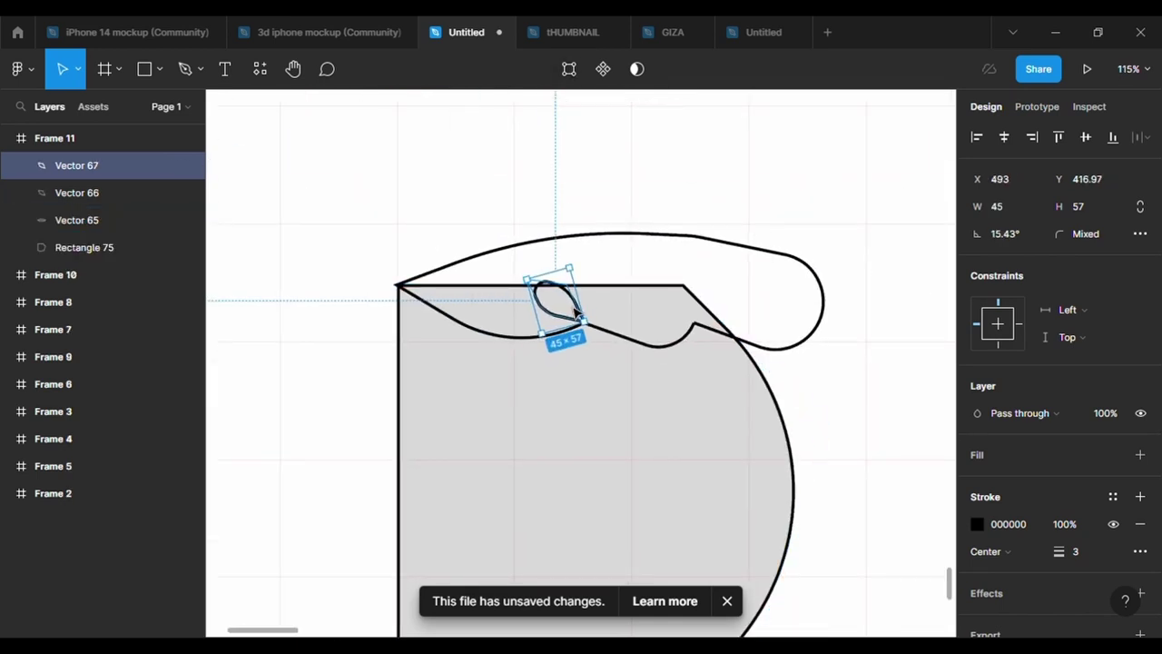
pyautogui.moveTo(579, 318); pyautogui.dragTo(693, 322)
pyautogui.scroll(3, 789, 410)
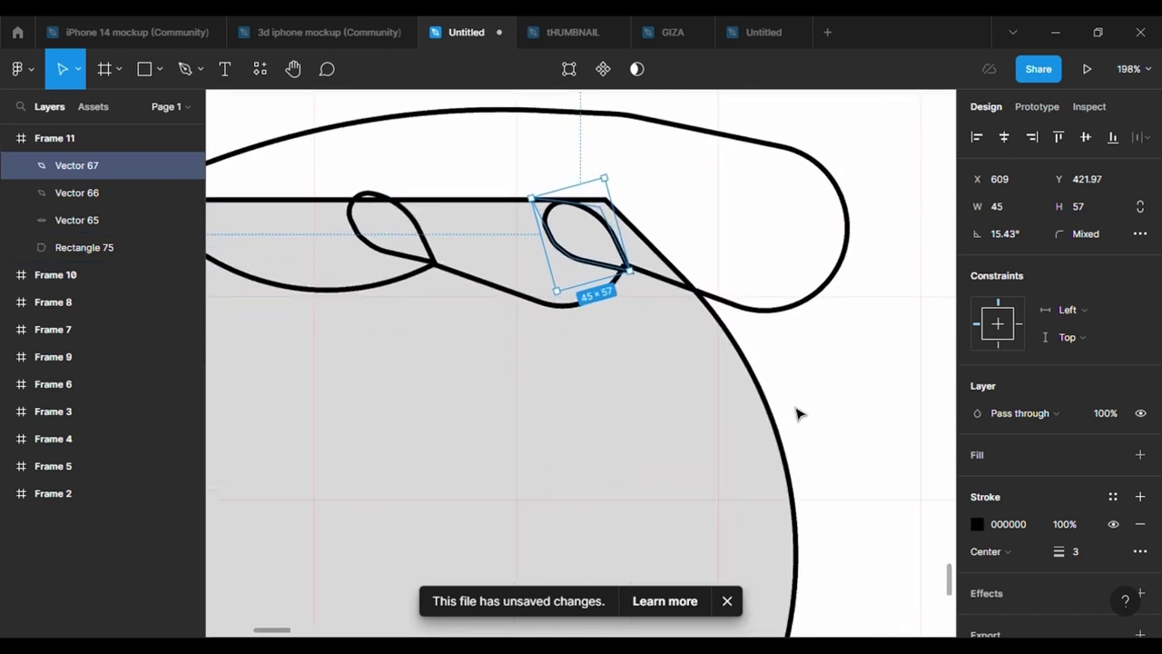
pyautogui.scroll(2, 703, 360)
pyautogui.moveTo(579, 234); pyautogui.dragTo(567, 227)
pyautogui.scroll(3, 567, 227)
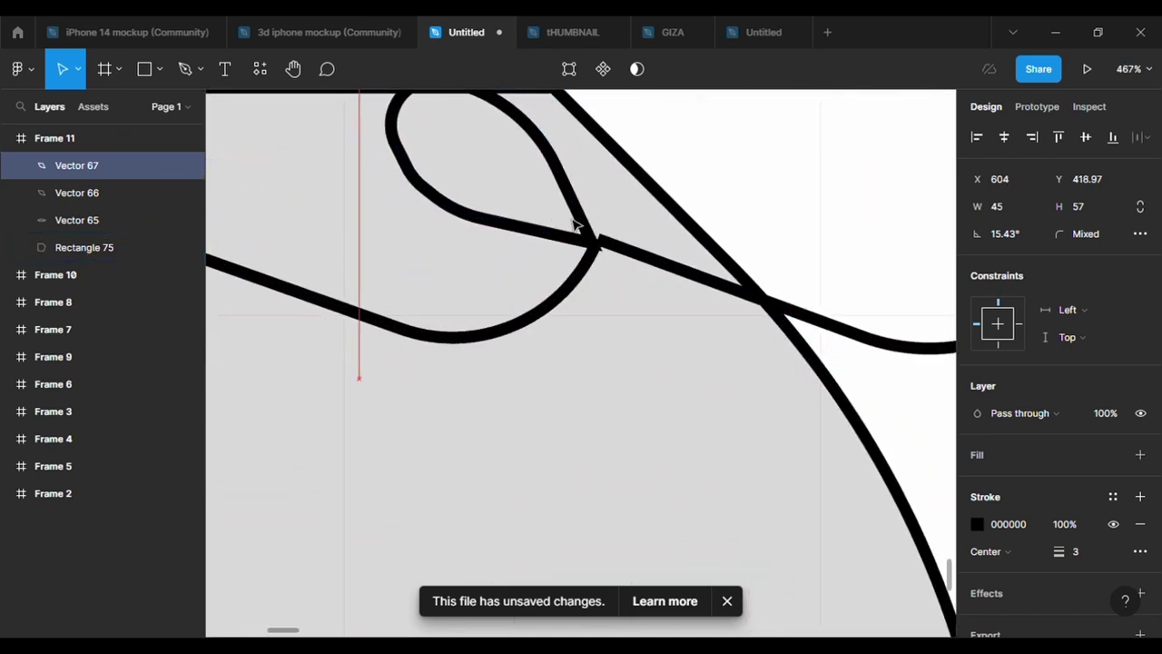
pyautogui.press('Up')
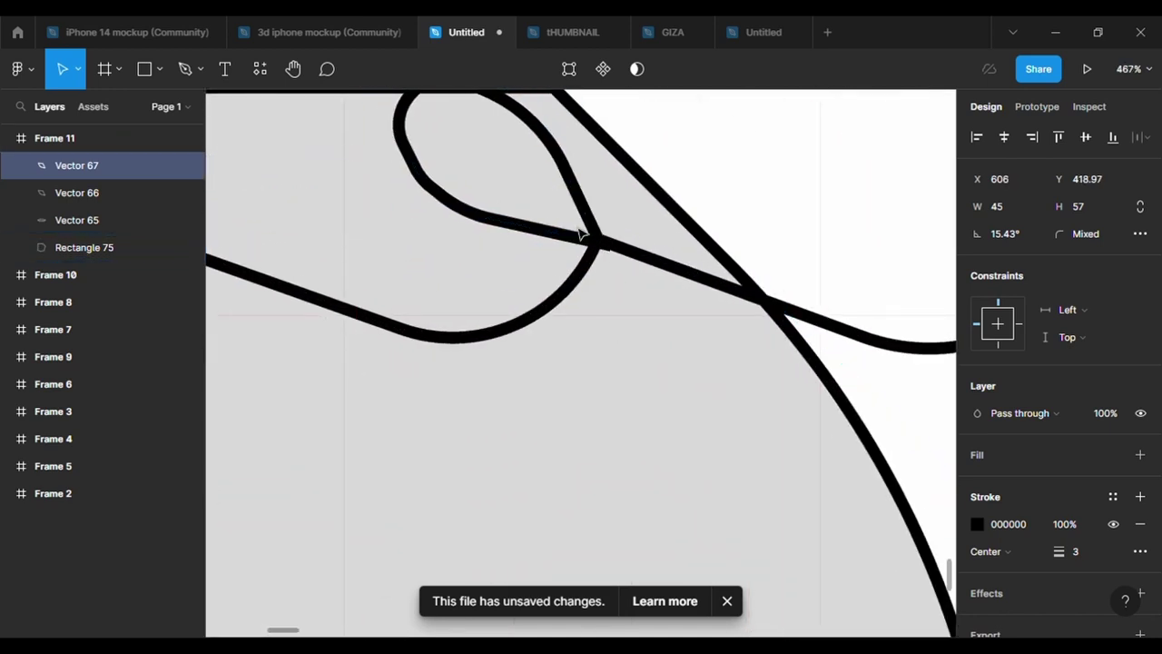
pyautogui.click(685, 394)
pyautogui.press('Return')
pyautogui.scroll(-10, 866, 386)
pyautogui.press('Escape')
pyautogui.press('Escape')
# Give the wavy top shape a light grey D9D9D9 fill.
pyautogui.click(766, 363)
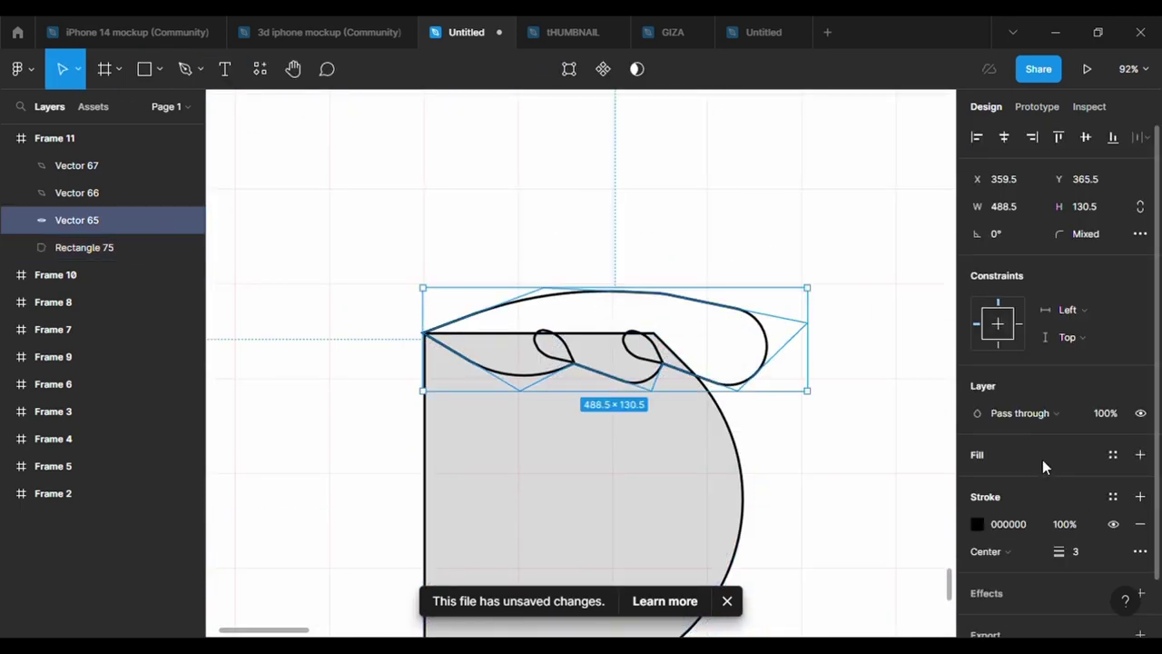
pyautogui.click(1140, 454)
pyautogui.scroll(-2, 884, 452)
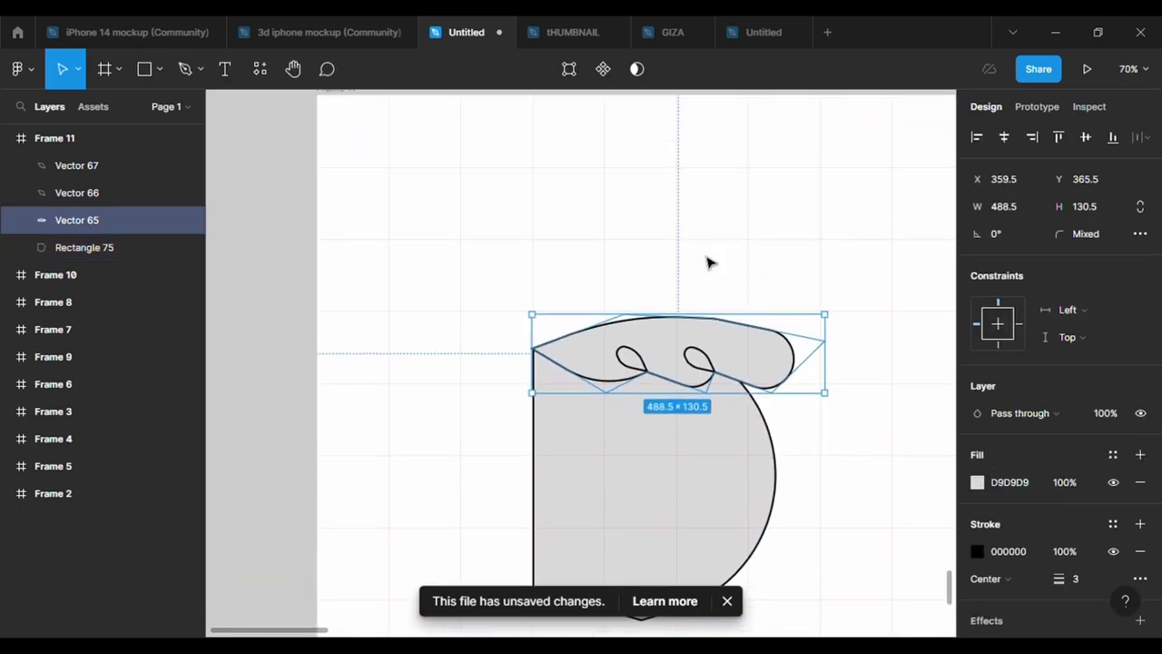
# Drag the right-end bezier handles of the top shape to round out its tip.
pyautogui.press('Return')
pyautogui.scroll(3, 786, 446)
pyautogui.moveTo(420, 160)
pyautogui.mouseDown()
pyautogui.moveTo(594, 218)
pyautogui.moveTo(581, 211)
pyautogui.mouseUp()
pyautogui.click(744, 230)
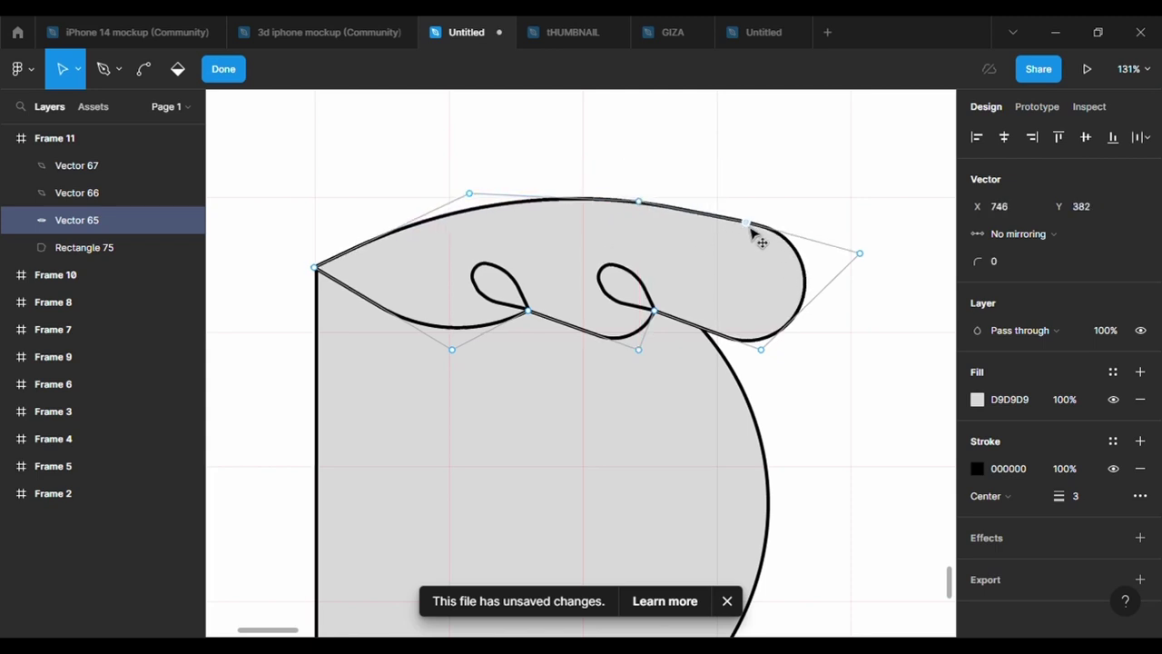
pyautogui.moveTo(770, 359); pyautogui.dragTo(821, 288)
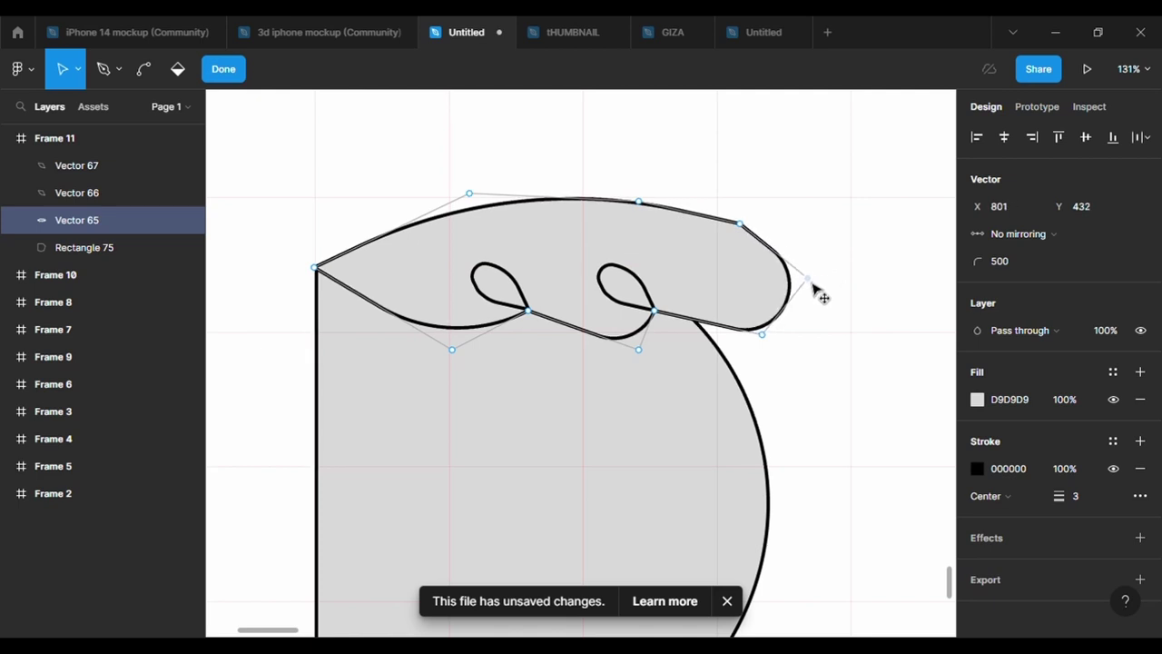
pyautogui.moveTo(821, 288); pyautogui.dragTo(757, 330)
# Adjust the remaining points on the top shape's right end.
pyautogui.click(706, 323)
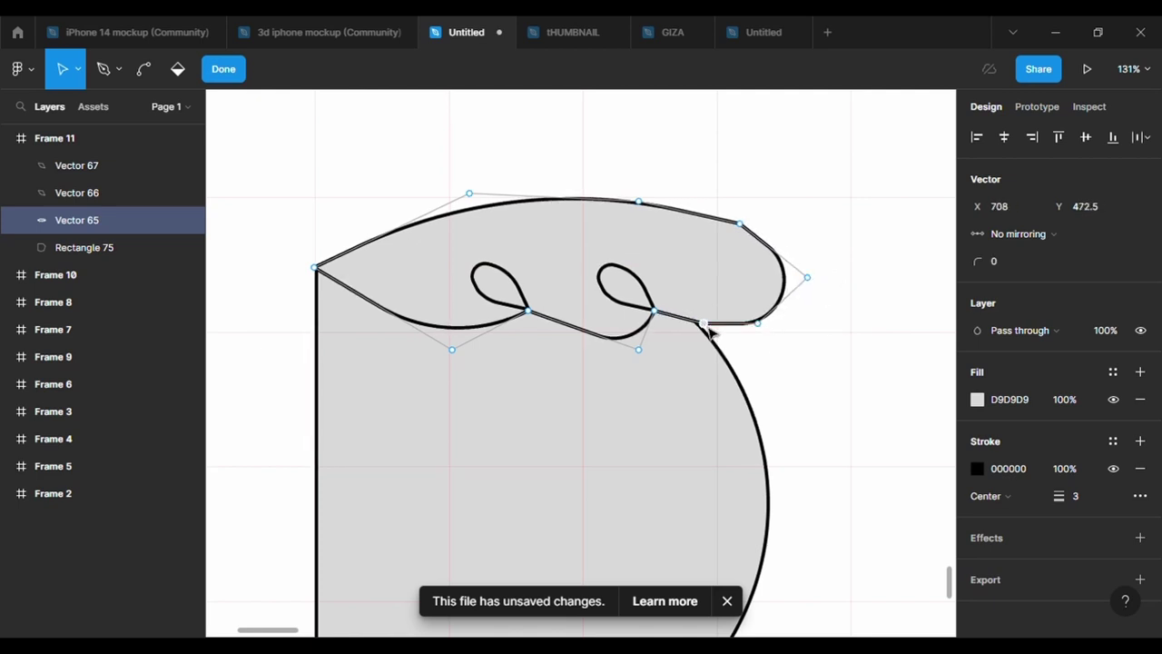
pyautogui.click(769, 240)
pyautogui.click(907, 368)
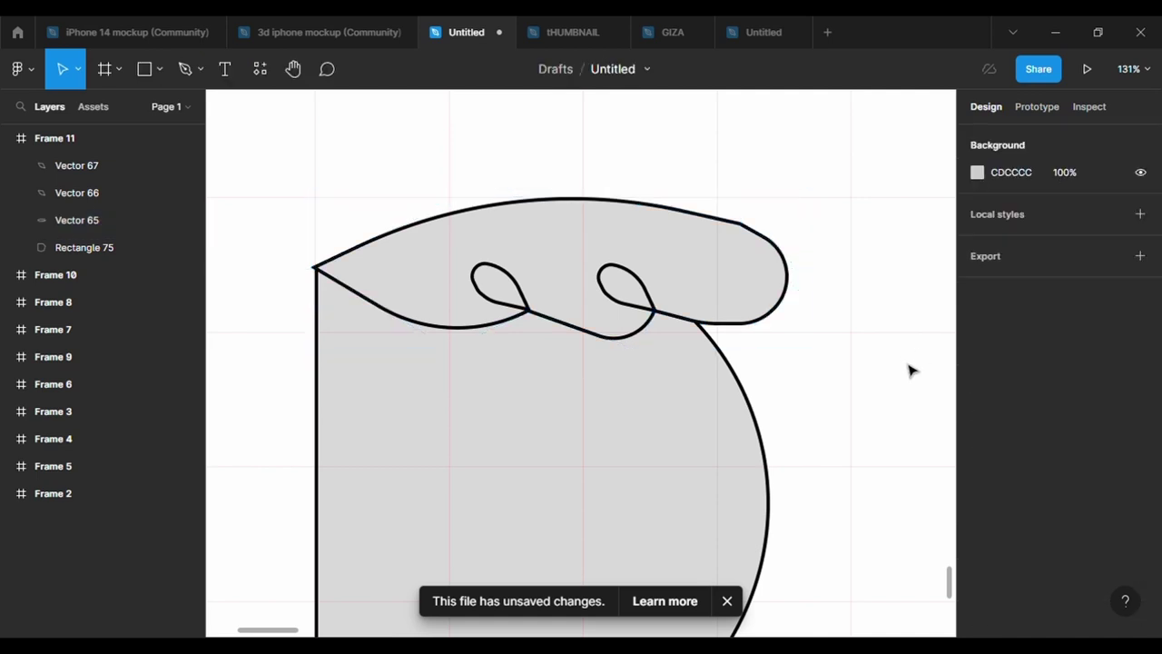
pyautogui.doubleClick(772, 241)
pyautogui.click(740, 224)
pyautogui.click(1038, 267)
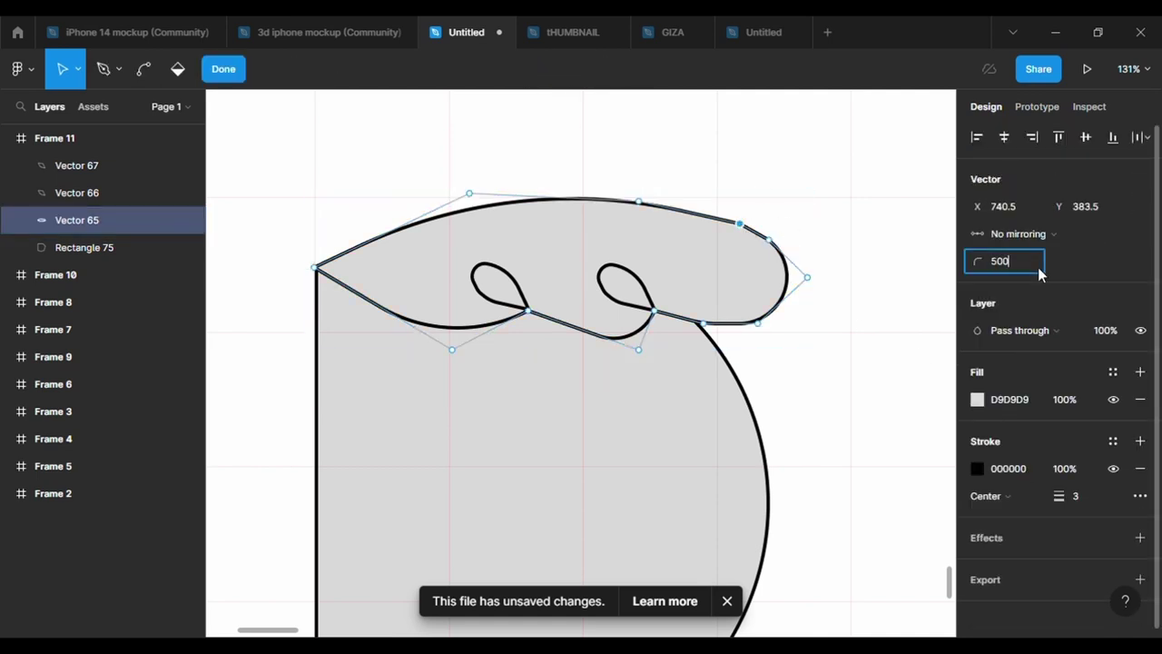
pyautogui.click(910, 409)
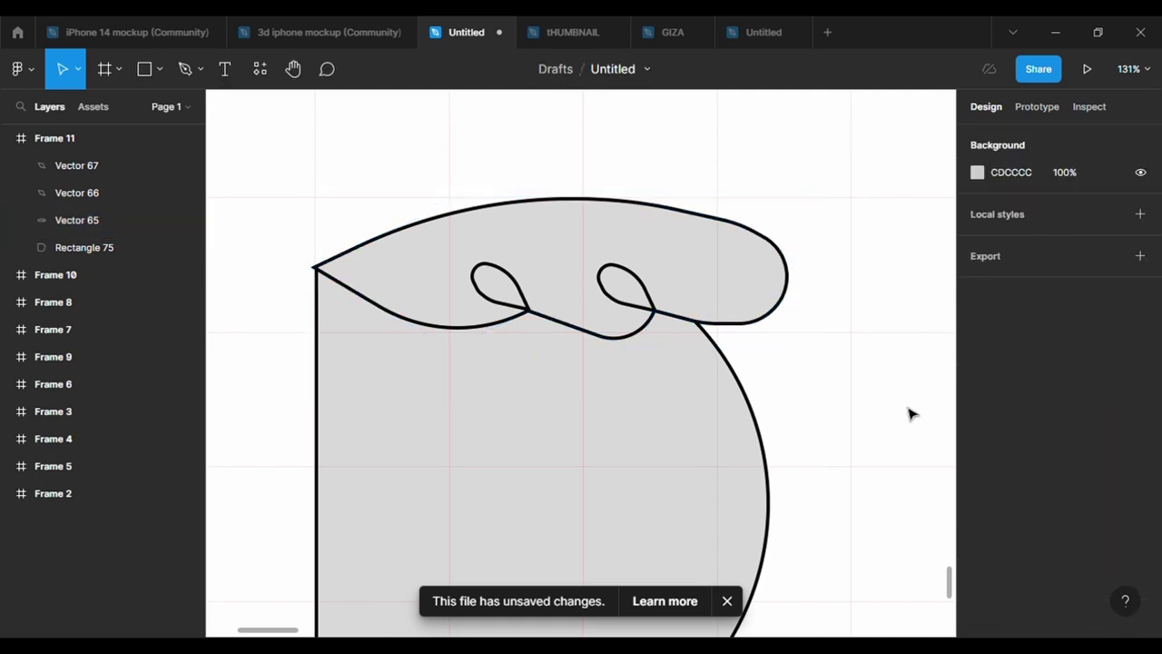
pyautogui.click(160, 69)
# Draw a small triangle polygon at the head outline's left tip.
pyautogui.click(169, 111)
pyautogui.click(158, 69)
pyautogui.click(110, 192)
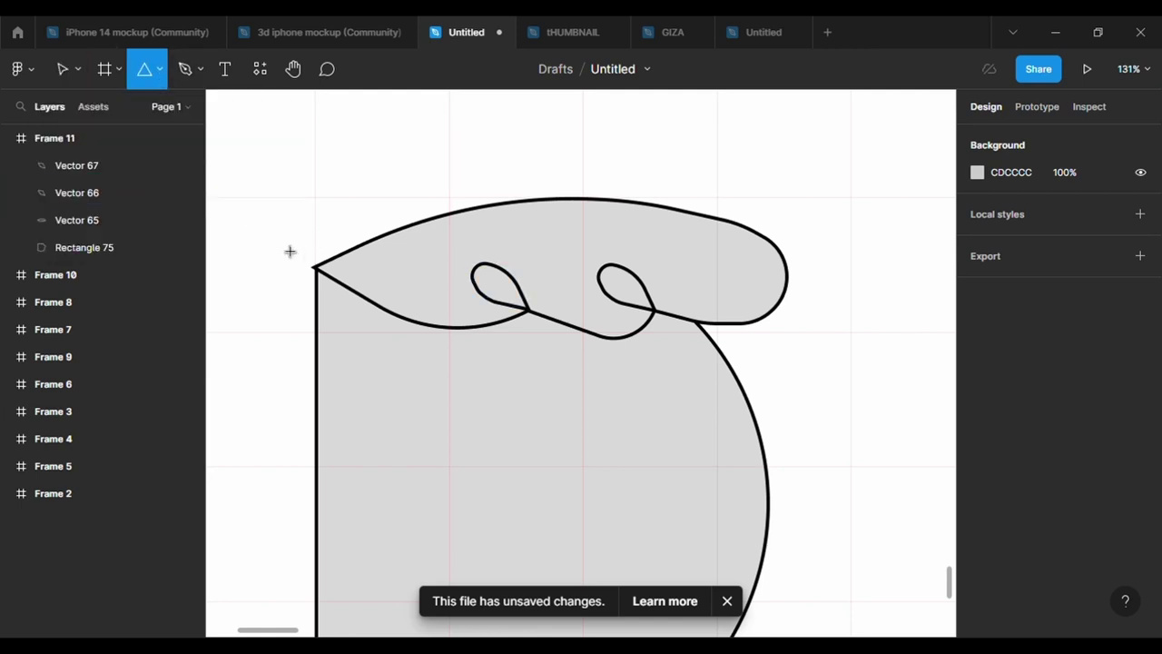
pyautogui.moveTo(269, 237)
pyautogui.mouseDown()
pyautogui.moveTo(325, 276)
pyautogui.moveTo(239, 277)
pyautogui.moveTo(290, 253)
pyautogui.mouseUp()
pyautogui.scroll(3, 323, 277)
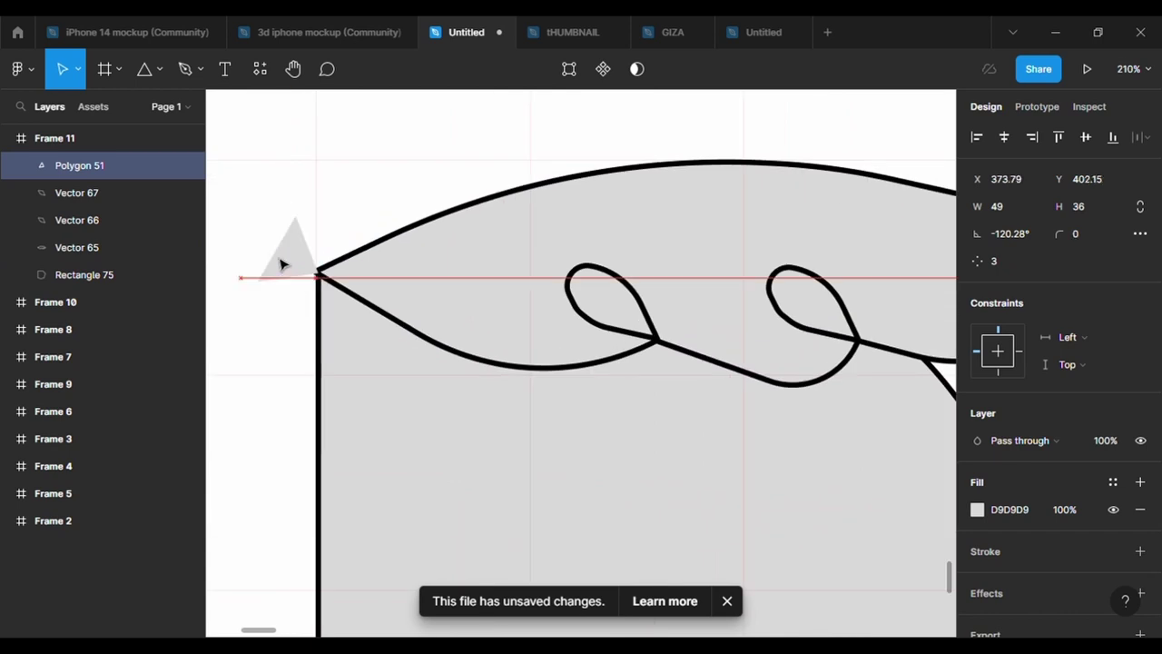
# Round the triangle's corners with a corner radius of 16.
pyautogui.click(569, 69)
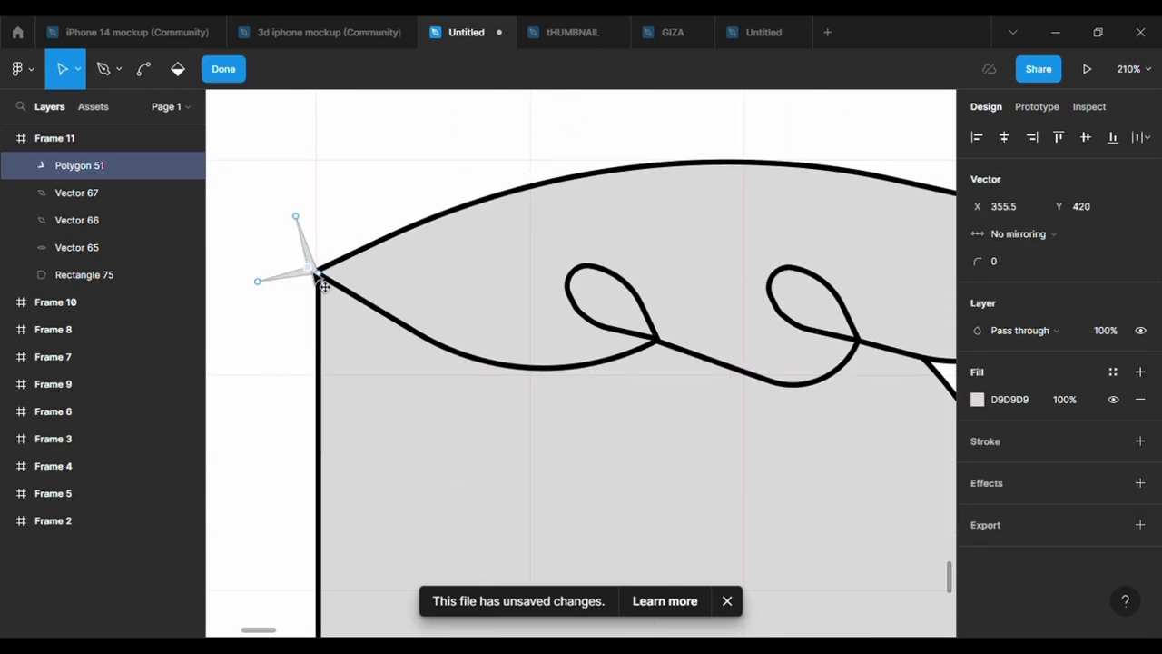
pyautogui.click(289, 228)
pyautogui.scroll(3, 309, 289)
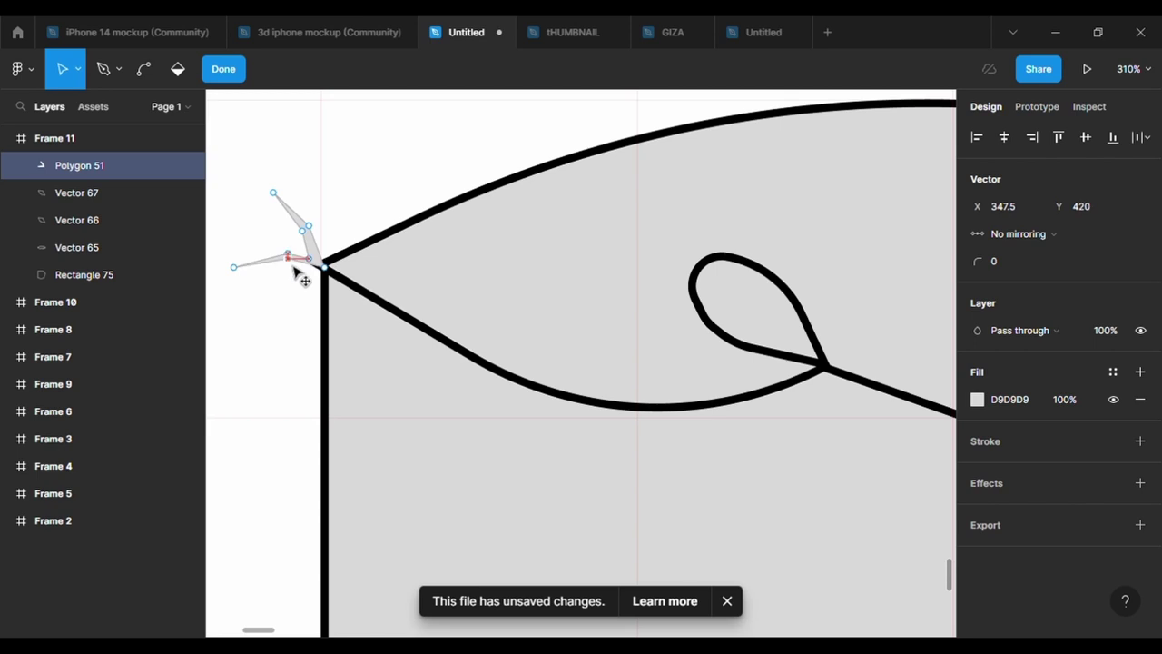
pyautogui.press('Escape')
pyautogui.write('500')
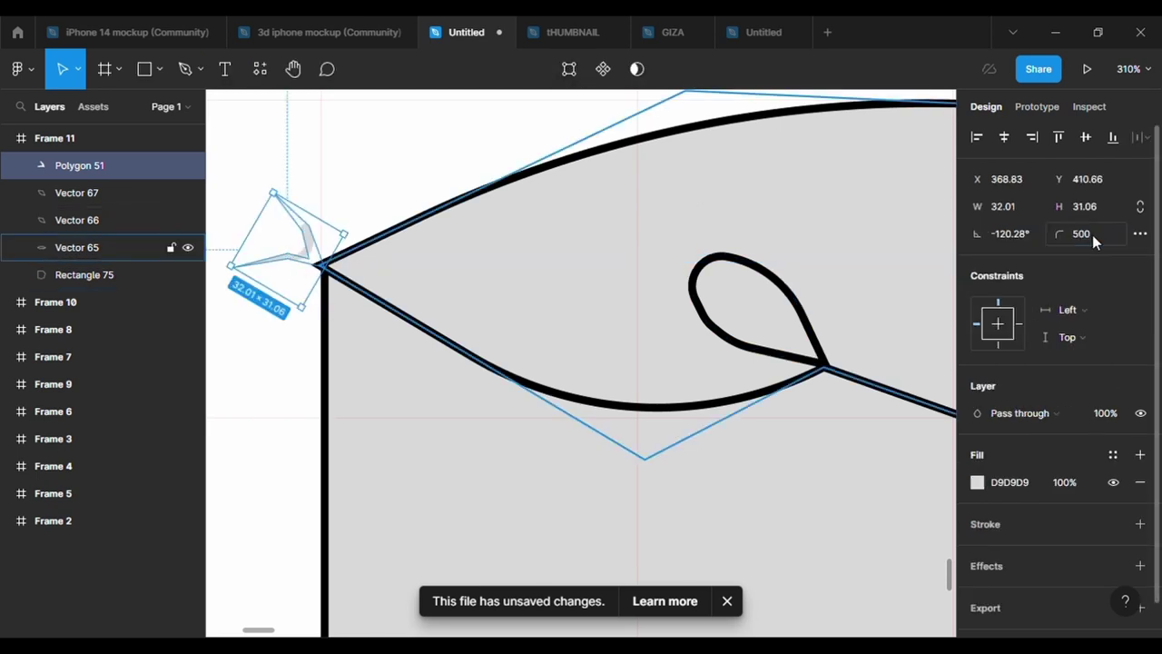
pyautogui.press('Return')
pyautogui.click(367, 238)
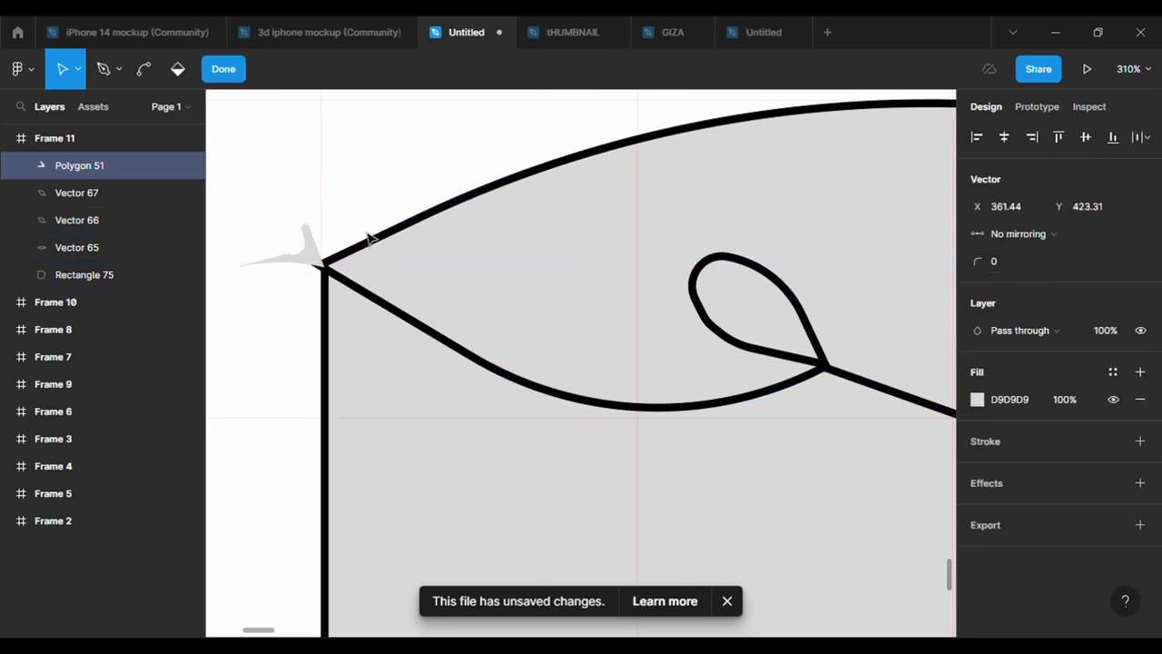
pyautogui.click(1010, 262)
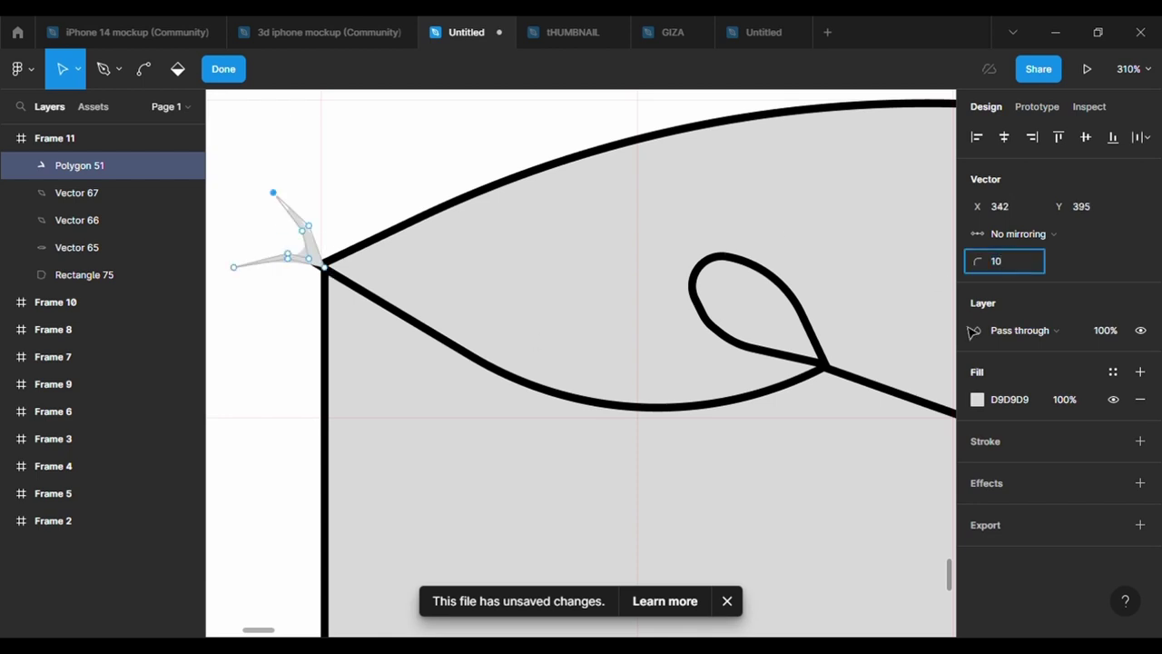
pyautogui.write('16')
pyautogui.click(304, 321)
# Fill the spike black (000000) and nudge it onto the outline's tip.
pyautogui.doubleClick(310, 268)
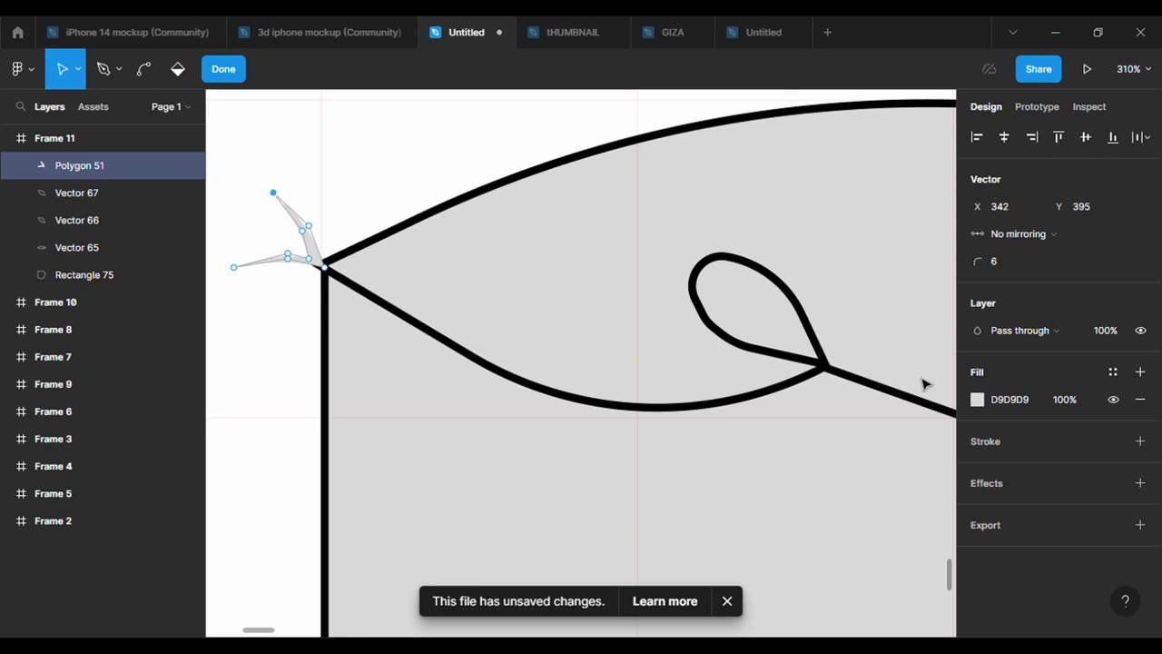
pyautogui.click(977, 399)
pyautogui.write('000000')
pyautogui.press('Return')
pyautogui.press('Escape')
pyautogui.scroll(2, 303, 342)
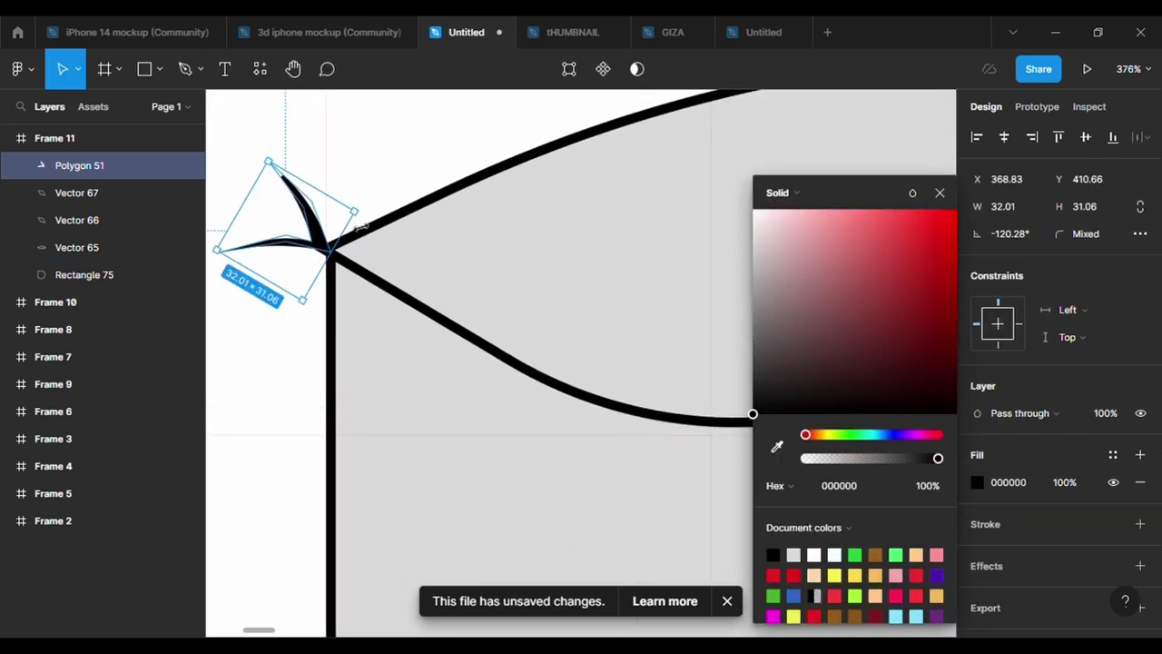
pyautogui.moveTo(303, 345); pyautogui.dragTo(307, 354)
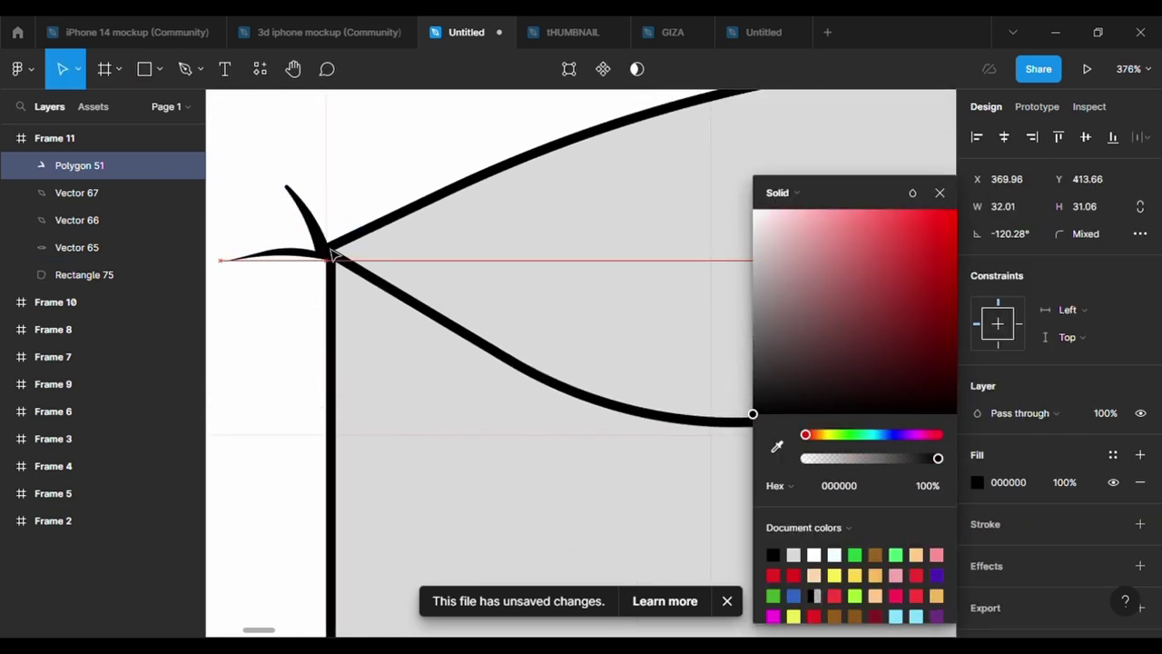
pyautogui.click(306, 348)
pyautogui.scroll(-5, 306, 348)
# Move the black spike slightly down-right and check the wavy top outline's points.
pyautogui.click(301, 307)
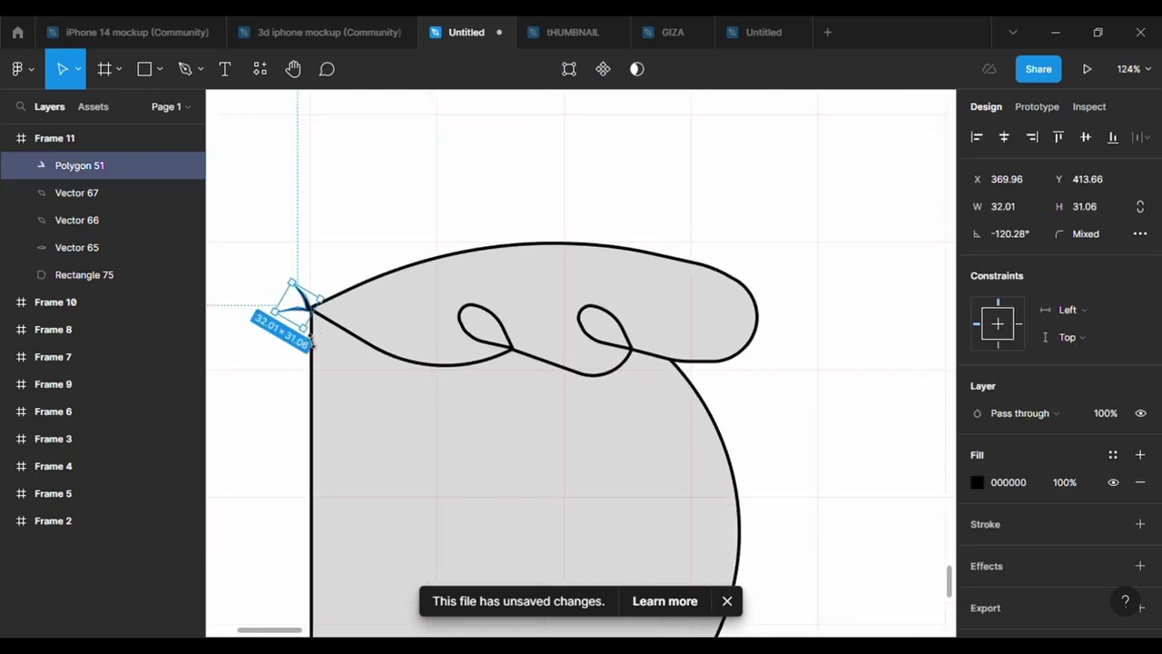
pyautogui.moveTo(301, 307); pyautogui.dragTo(315, 324)
pyautogui.scroll(2, 309, 311)
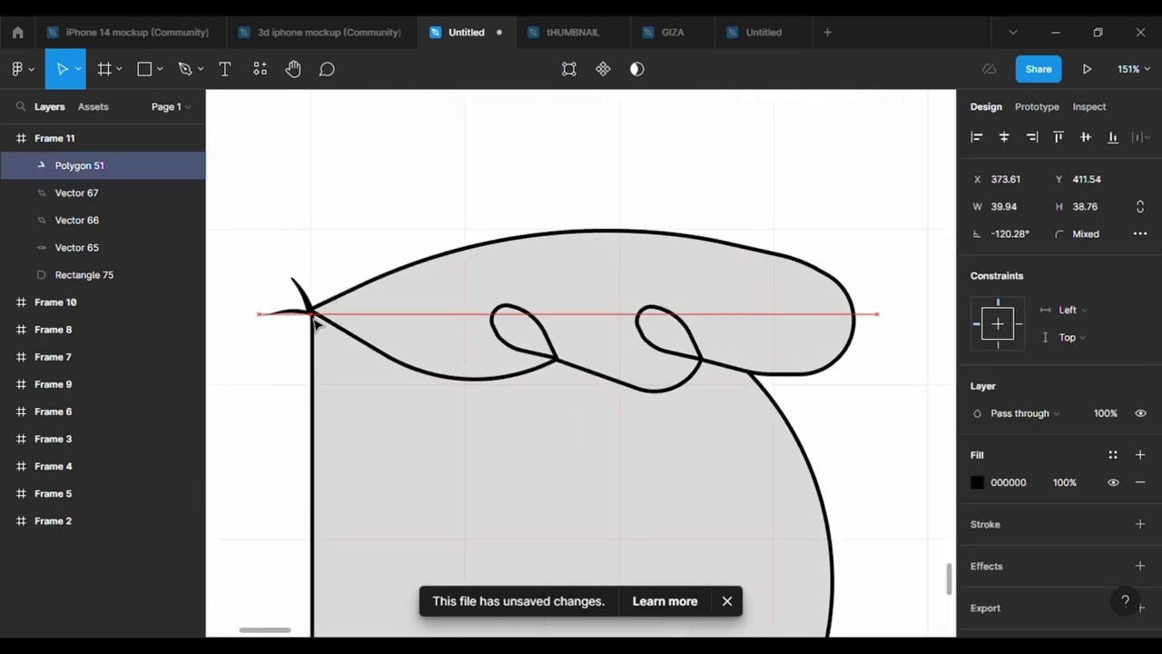
pyautogui.scroll(5, 308, 309)
pyautogui.click(436, 254)
pyautogui.doubleClick(313, 306)
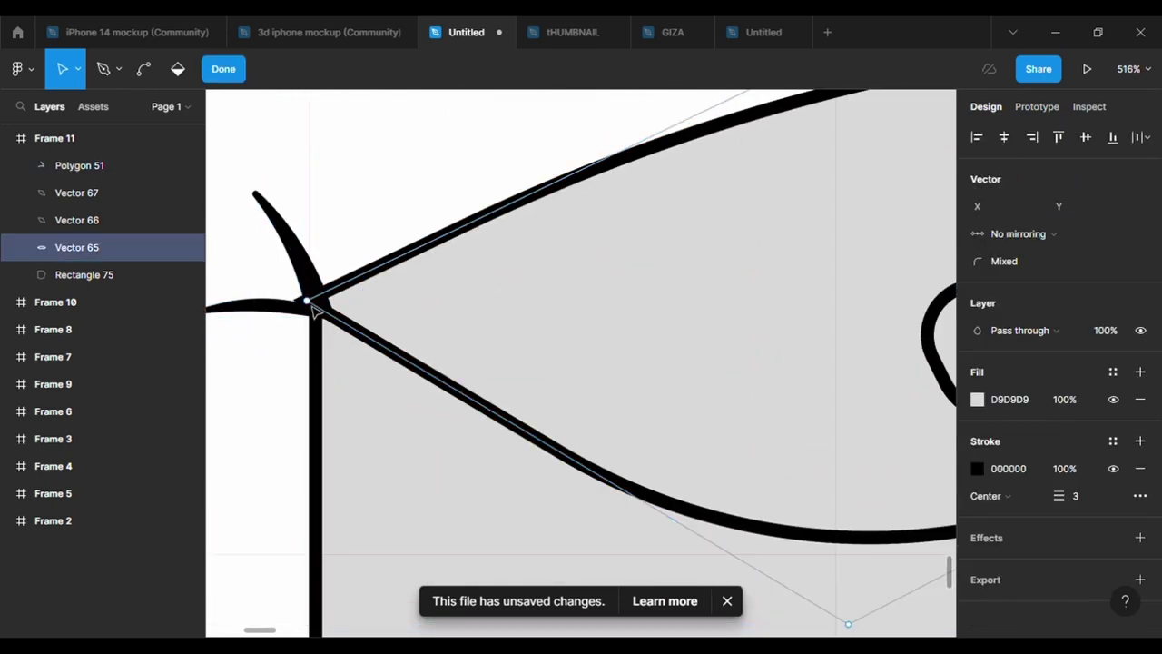
pyautogui.scroll(-8, 363, 354)
pyautogui.press('Escape')
pyautogui.press('Escape')
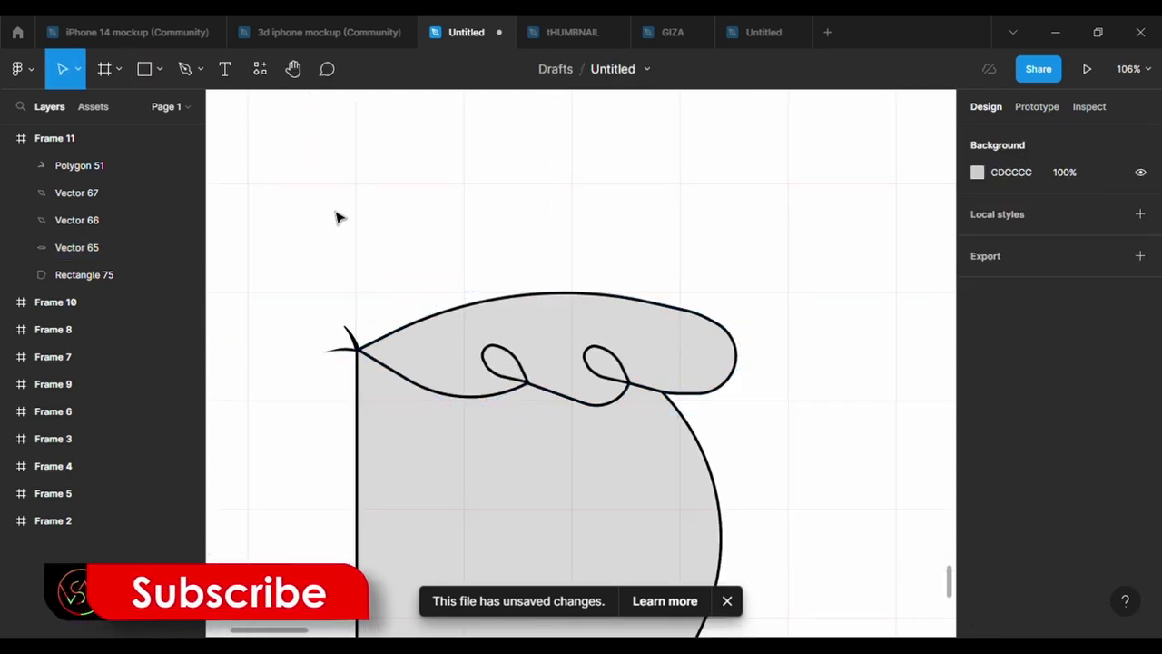
pyautogui.scroll(-4, 336, 218)
pyautogui.scroll(1, 336, 217)
# Give the hair tuft's sharp tip vertex a corner radius of 10.
pyautogui.doubleClick(353, 231)
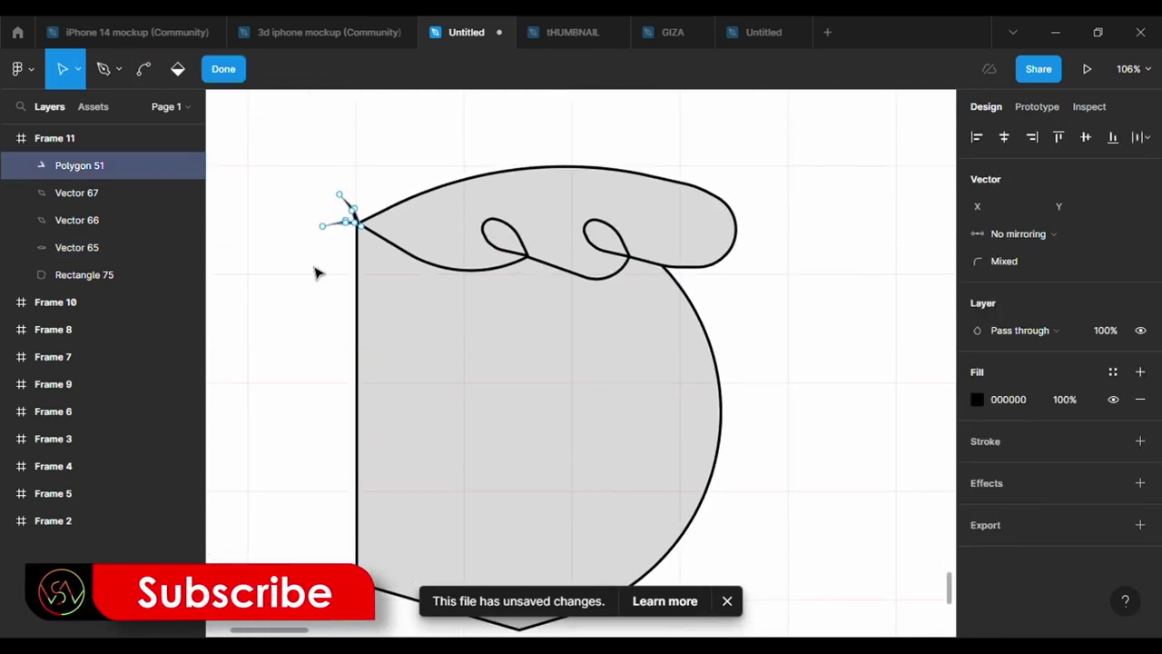
pyautogui.scroll(3, 316, 270)
pyautogui.click(333, 218)
pyautogui.click(999, 261)
pyautogui.write('10')
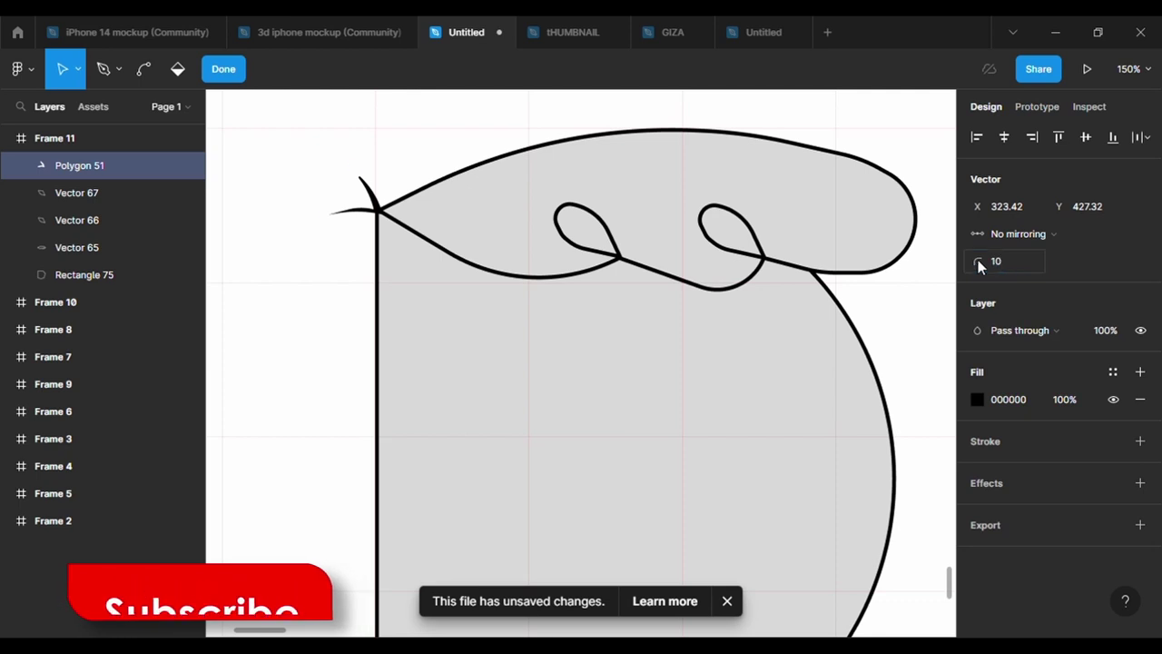
pyautogui.press('Return')
pyautogui.press('Escape')
pyautogui.press('Escape')
pyautogui.scroll(-3, 648, 361)
# Draw a circle on the face, cut it to a half circle, and raise it toward the hair.
pyautogui.scroll(-2, 648, 360)
pyautogui.click(158, 69)
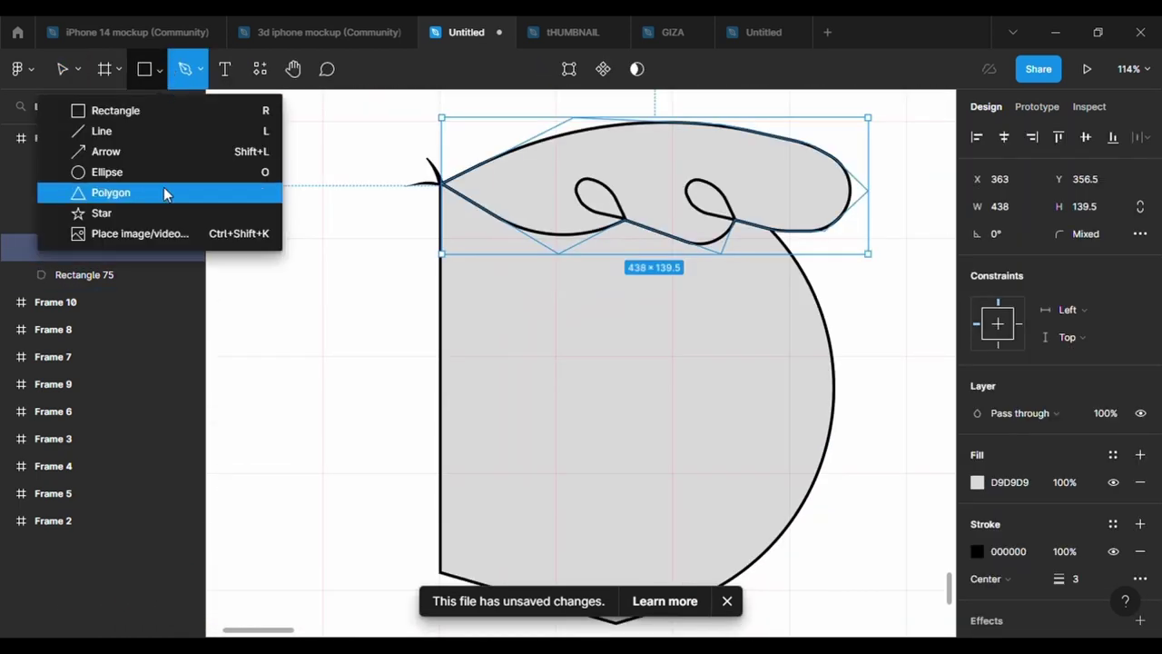
pyautogui.click(100, 168)
pyautogui.moveTo(504, 287); pyautogui.dragTo(697, 468)
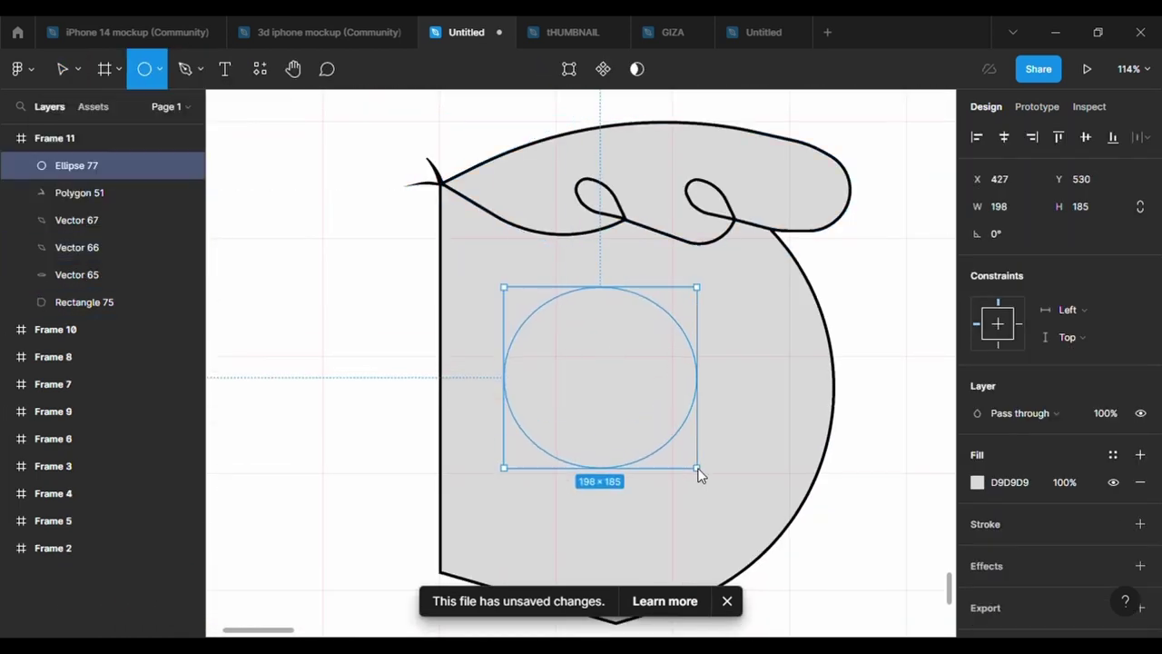
pyautogui.moveTo(695, 376); pyautogui.dragTo(506, 378)
pyautogui.moveTo(617, 287); pyautogui.dragTo(617, 247)
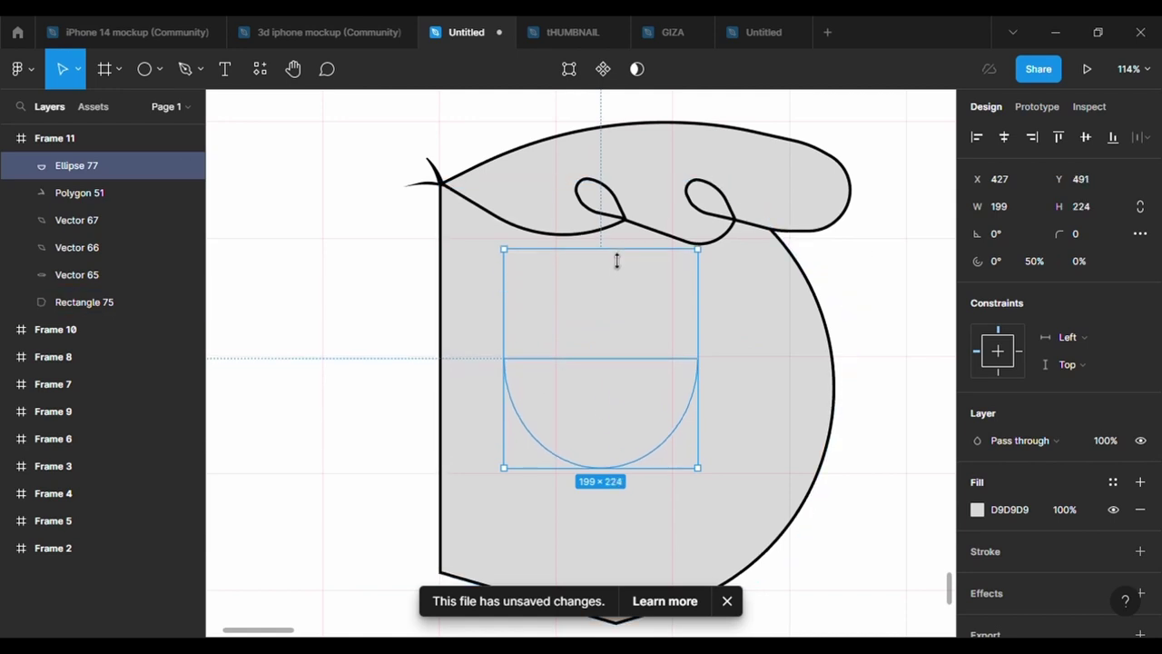
pyautogui.moveTo(623, 459); pyautogui.dragTo(603, 348)
# Give the half-circle lens a 3 px outline, enlarge it, and place it left below the hair.
pyautogui.click(1140, 551)
pyautogui.click(1077, 605)
pyautogui.write('3')
pyautogui.press('Return')
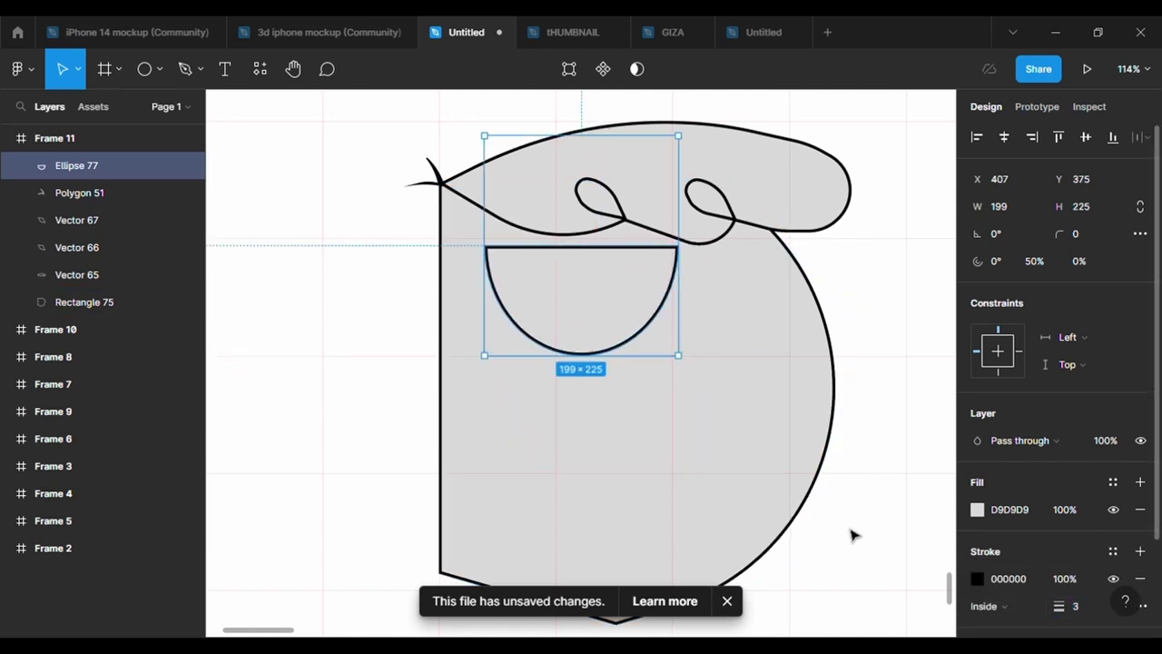
pyautogui.moveTo(693, 370); pyautogui.dragTo(731, 409)
pyautogui.moveTo(645, 370); pyautogui.dragTo(620, 363)
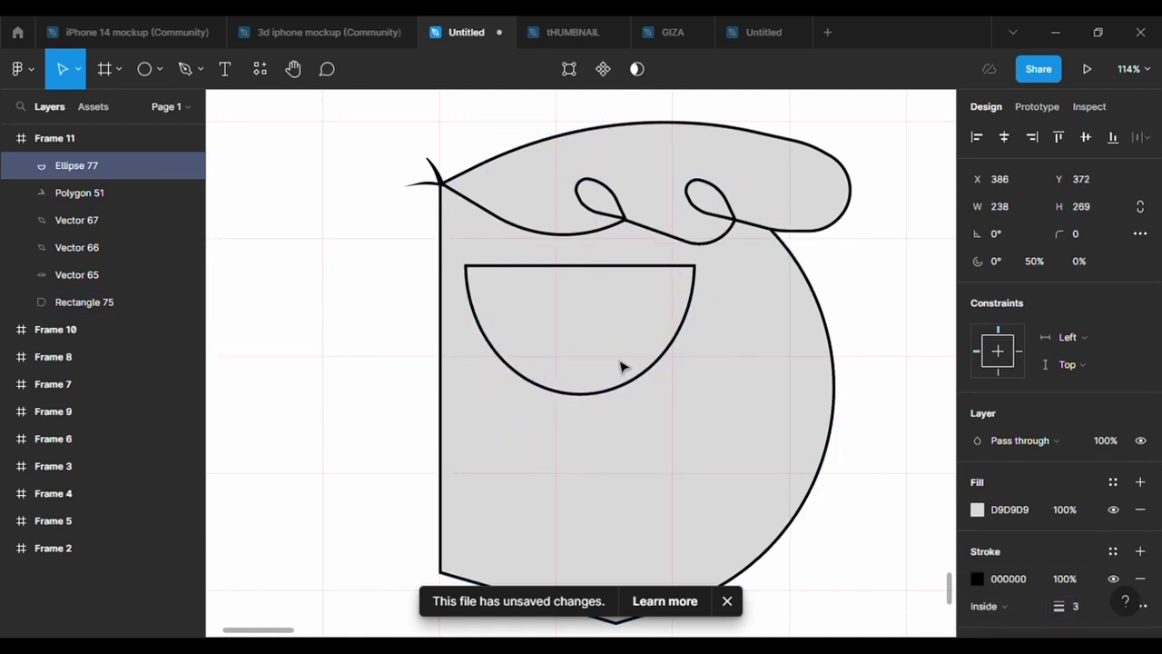
# Duplicate the lens to the right and send it and the head shape to the back.
pyautogui.click(620, 363)
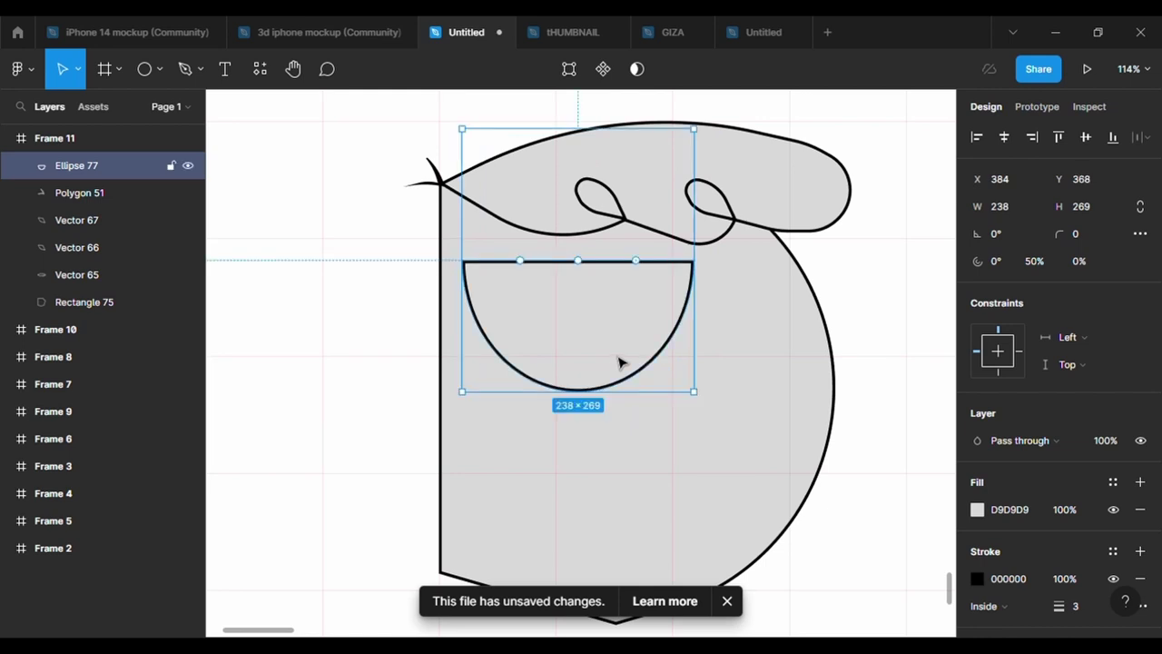
pyautogui.hotkey('ctrl', 'd')
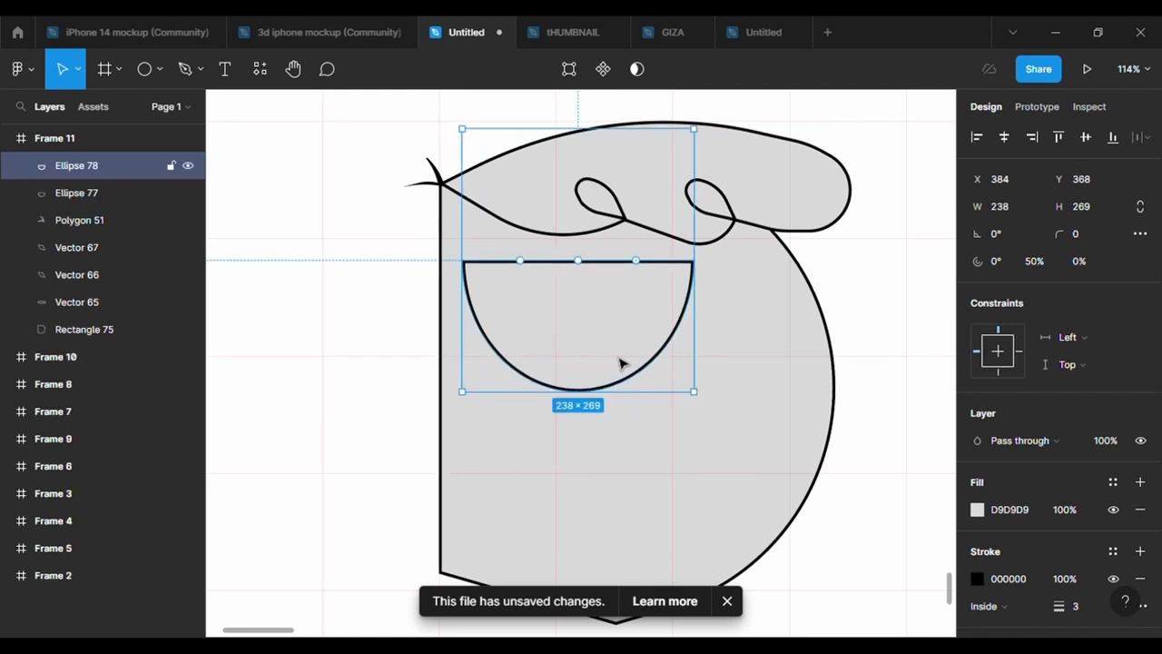
pyautogui.moveTo(620, 363)
pyautogui.mouseDown()
pyautogui.moveTo(778, 355)
pyautogui.moveTo(783, 365)
pyautogui.mouseUp()
pyautogui.rightClick(783, 365)
pyautogui.click(837, 288)
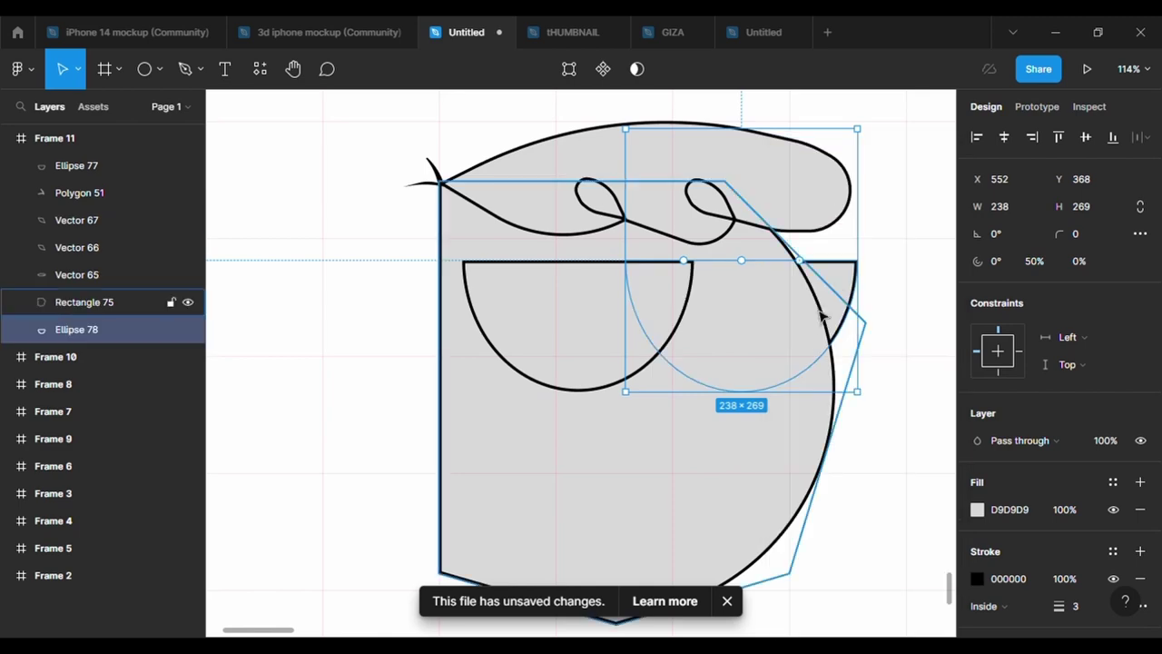
pyautogui.rightClick(811, 340)
pyautogui.click(821, 287)
pyautogui.click(933, 366)
# Lower the pointed bottom vertices of the head shape (Rectangle 75).
pyautogui.scroll(-2, 933, 366)
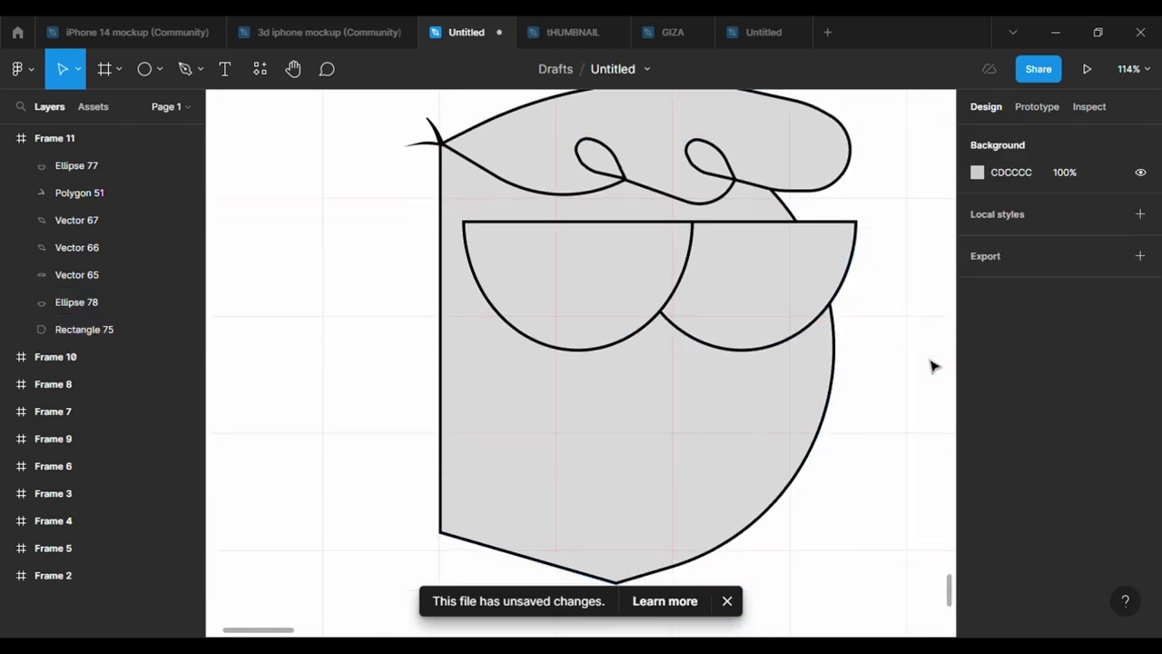
pyautogui.click(687, 148)
pyautogui.press('Return')
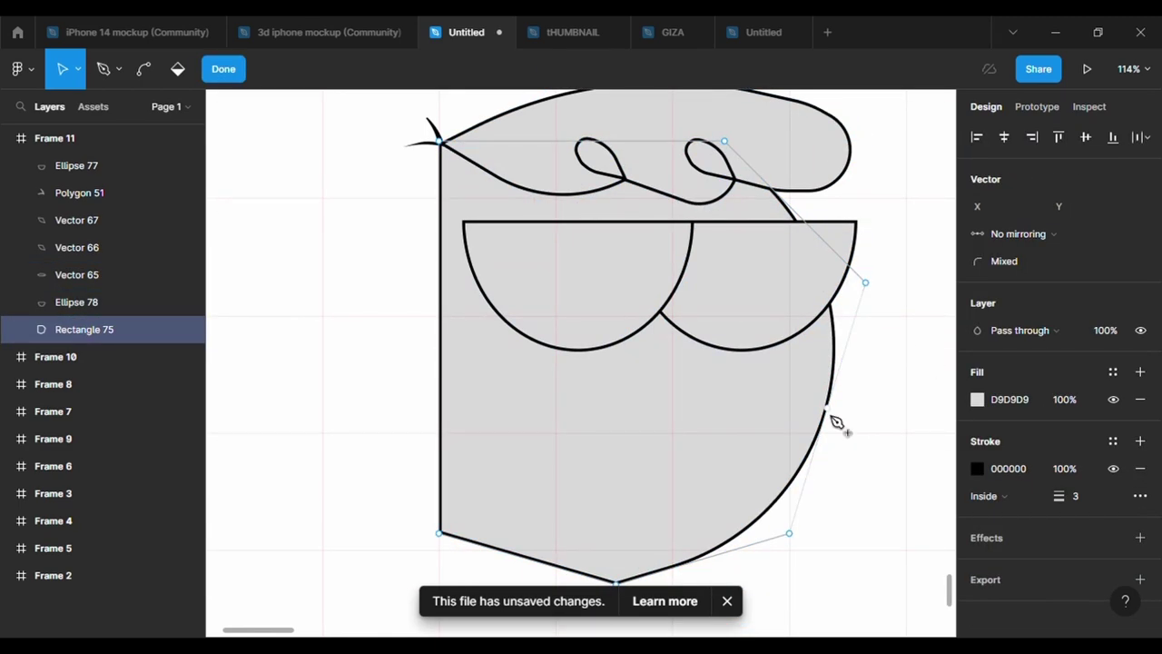
pyautogui.scroll(-2, 853, 555)
pyautogui.click(702, 451)
pyautogui.scroll(-1, 404, 381)
pyautogui.scroll(-1, 531, 409)
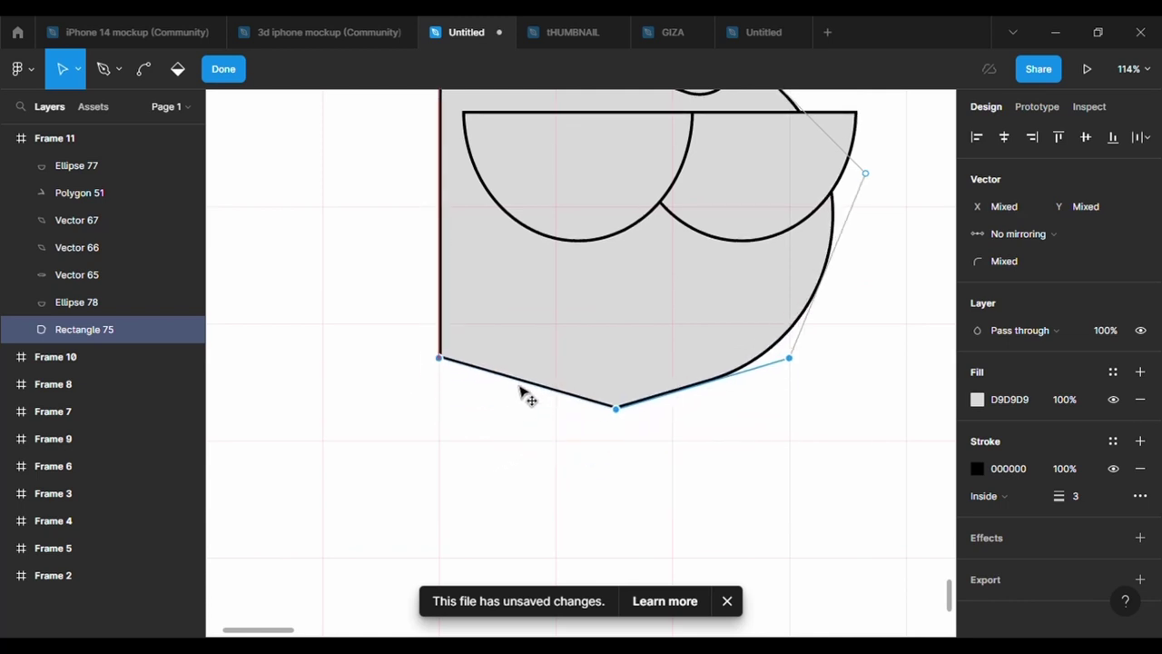
pyautogui.scroll(-1, 521, 391)
pyautogui.moveTo(519, 367); pyautogui.dragTo(521, 391)
# Pull the head's lower-right point inward to narrow the jaw.
pyautogui.click(796, 445)
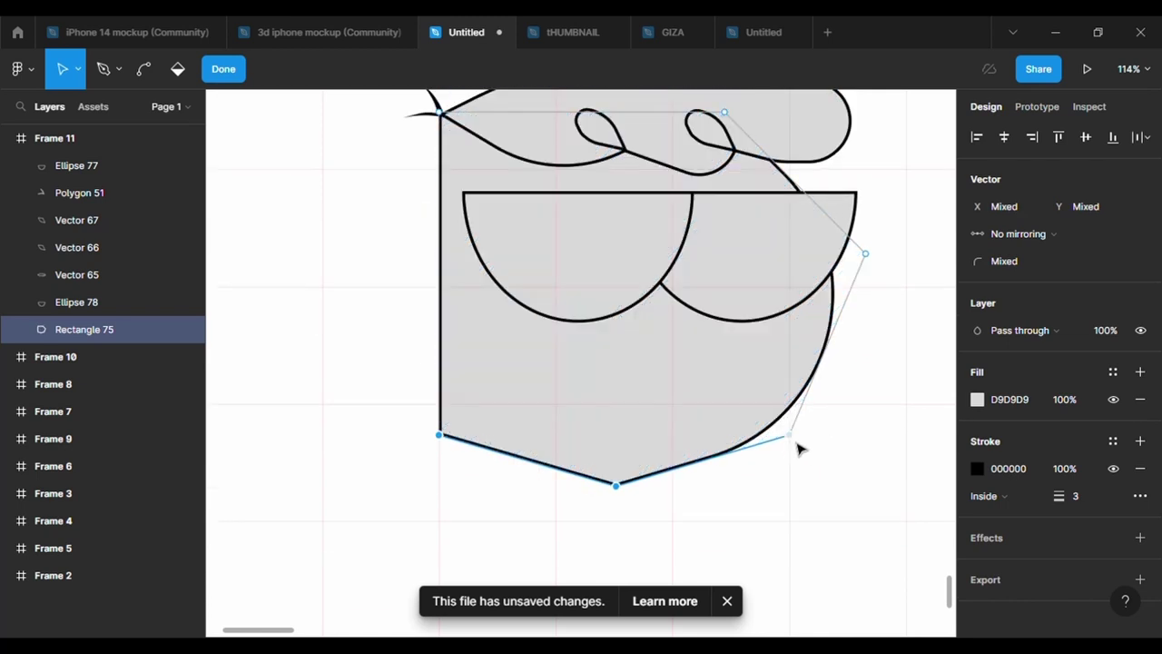
pyautogui.moveTo(789, 435); pyautogui.dragTo(754, 438)
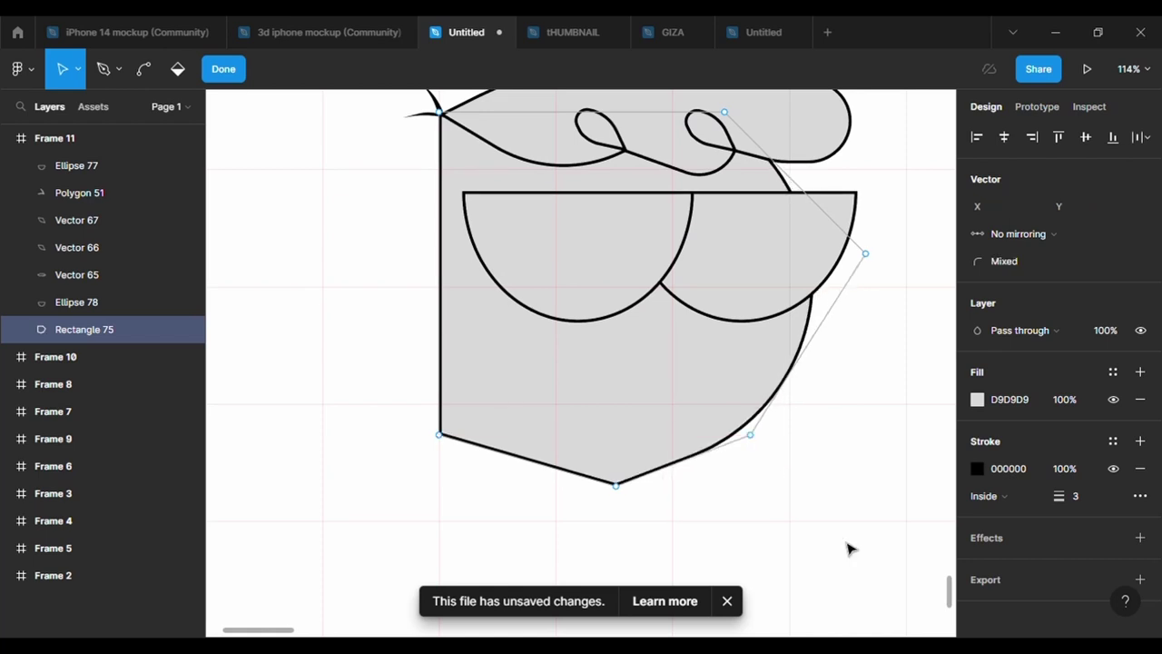
pyautogui.scroll(1, 849, 548)
pyautogui.press('Escape')
pyautogui.click(816, 581)
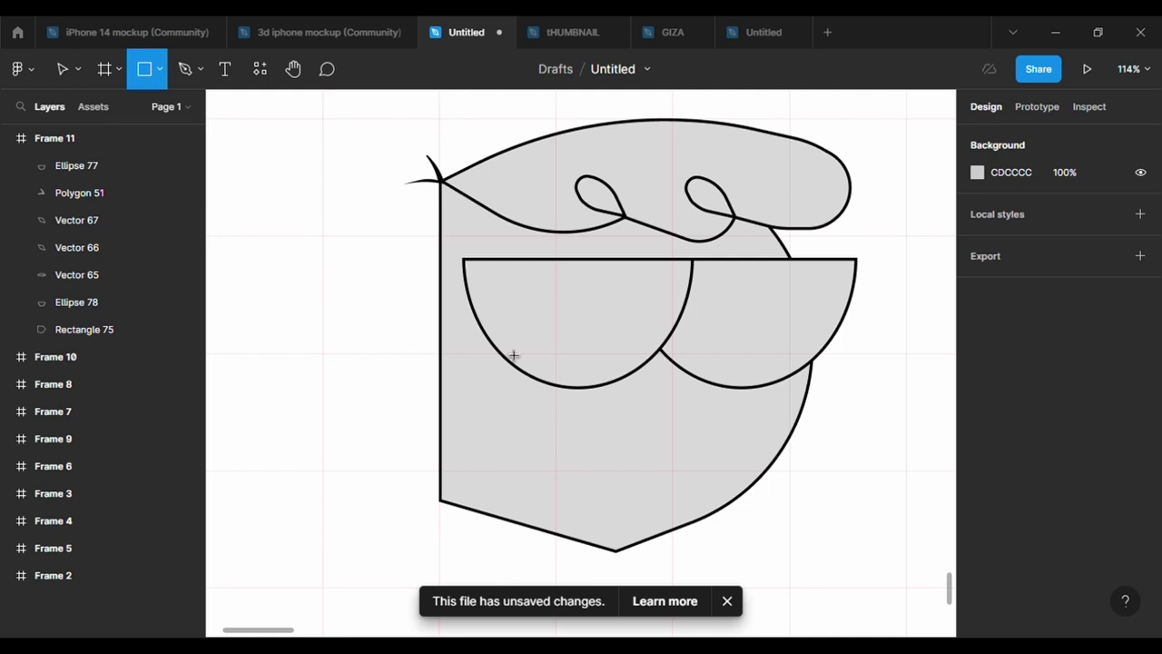
# Draw a small rectangle below the right lens with a 3 px outline.
pyautogui.moveTo(642, 339); pyautogui.dragTo(760, 433)
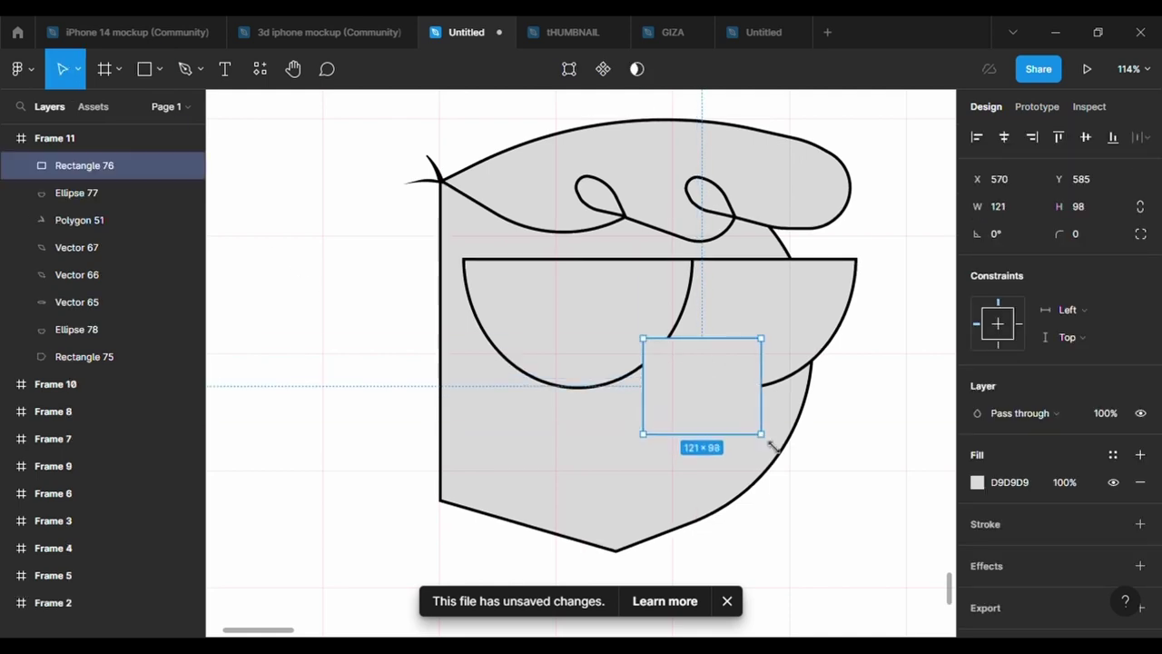
pyautogui.press('Return')
pyautogui.click(1074, 496)
pyautogui.write('3')
pyautogui.press('Return')
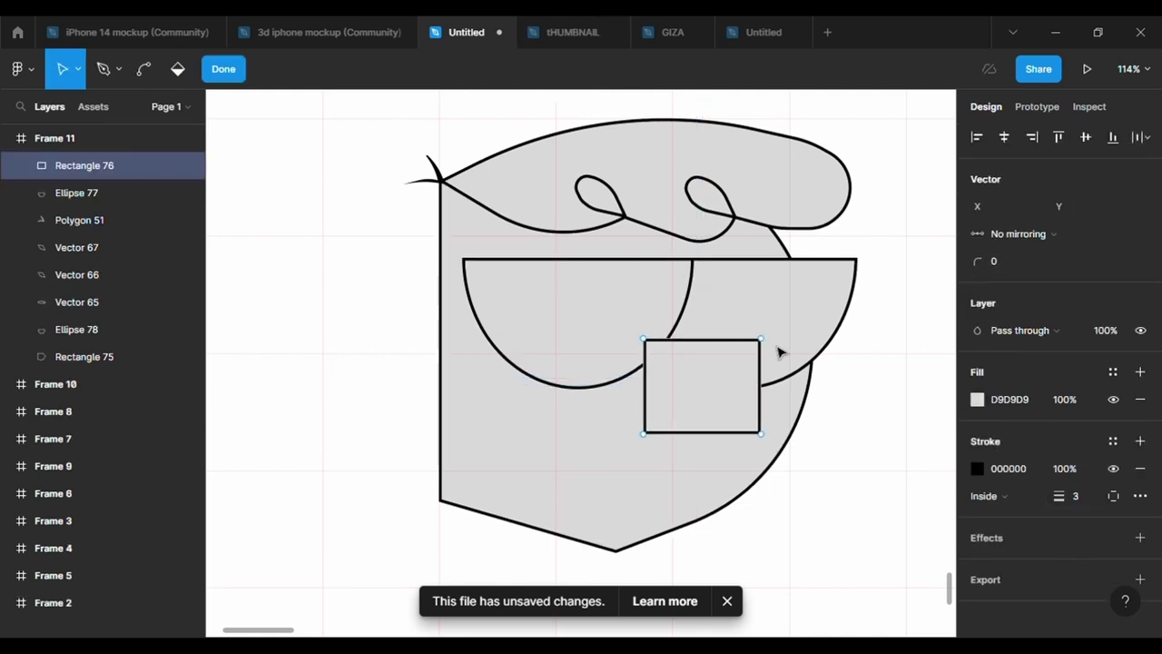
pyautogui.press('Escape')
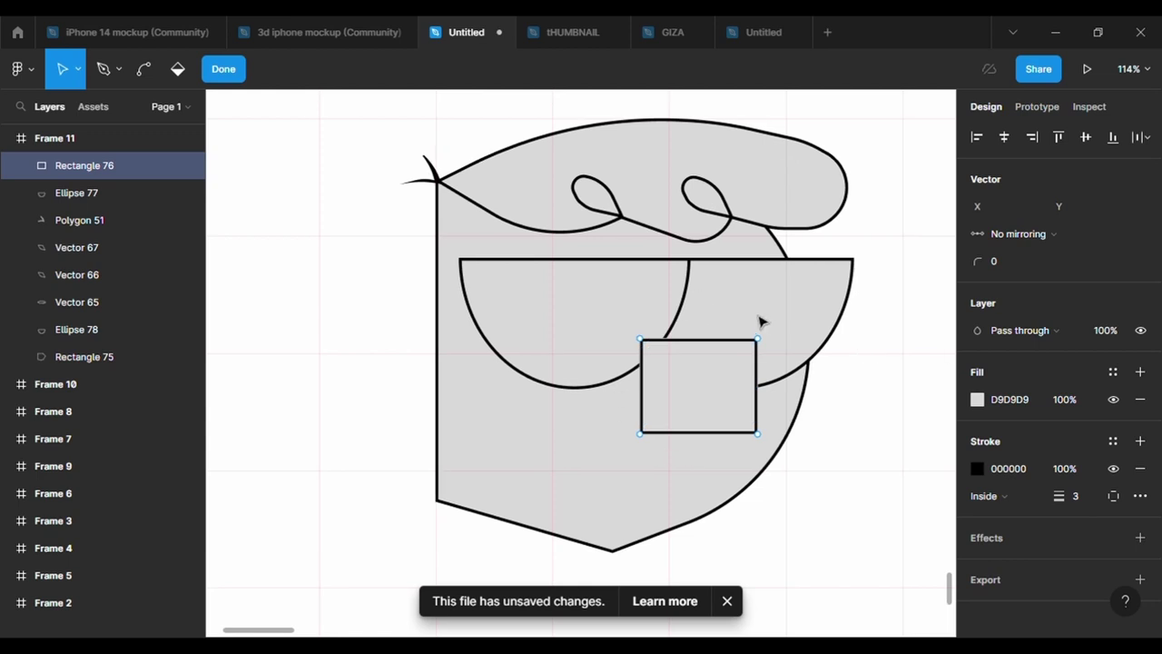
# Duplicate the small rectangle and bring the copy to the front.
pyautogui.keyDown('shift'); pyautogui.click(753, 454); pyautogui.keyUp('shift')
pyautogui.click(767, 458)
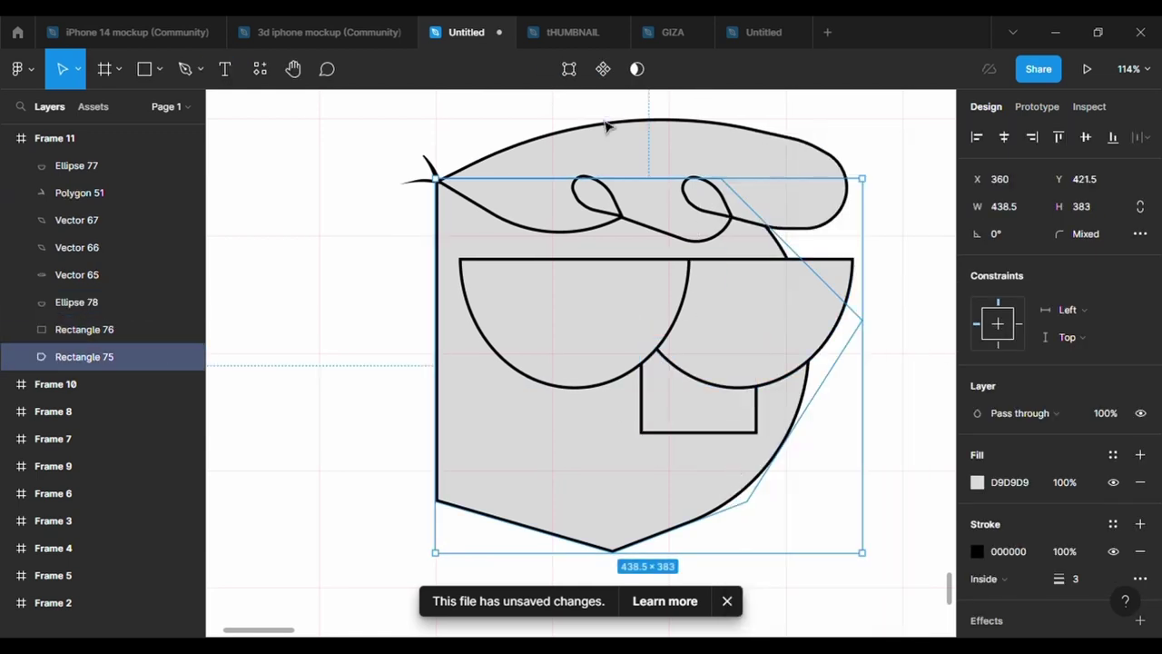
pyautogui.press('Return')
pyautogui.press('Escape')
pyautogui.click(902, 483)
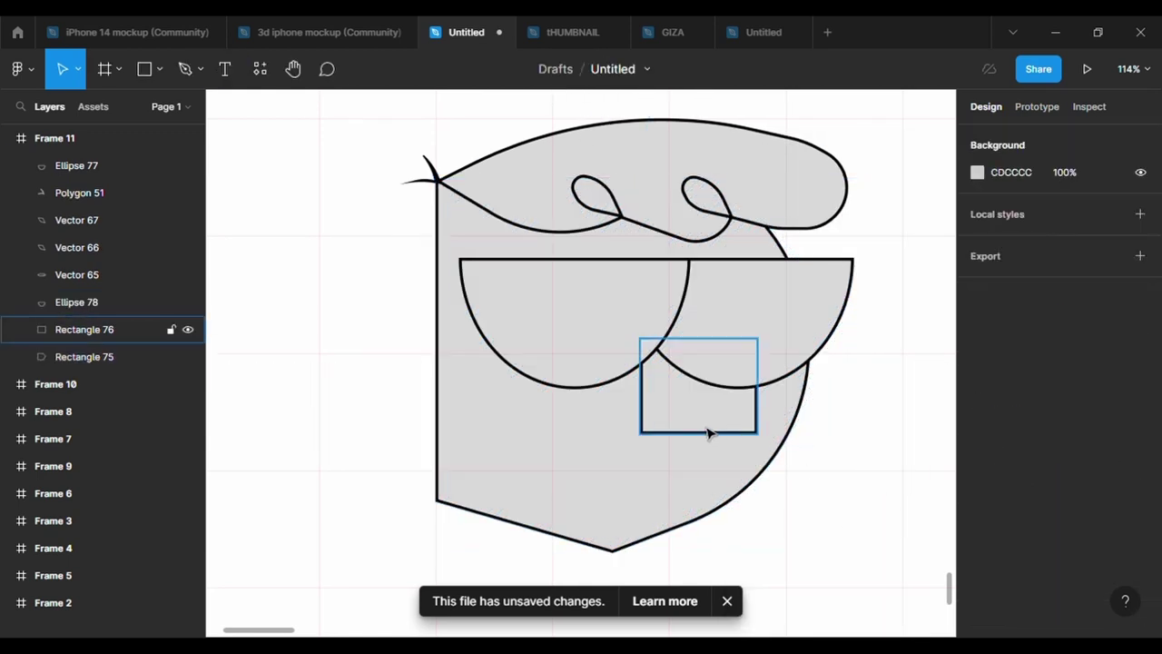
pyautogui.click(699, 433)
pyautogui.hotkey('ctrl', 'd')
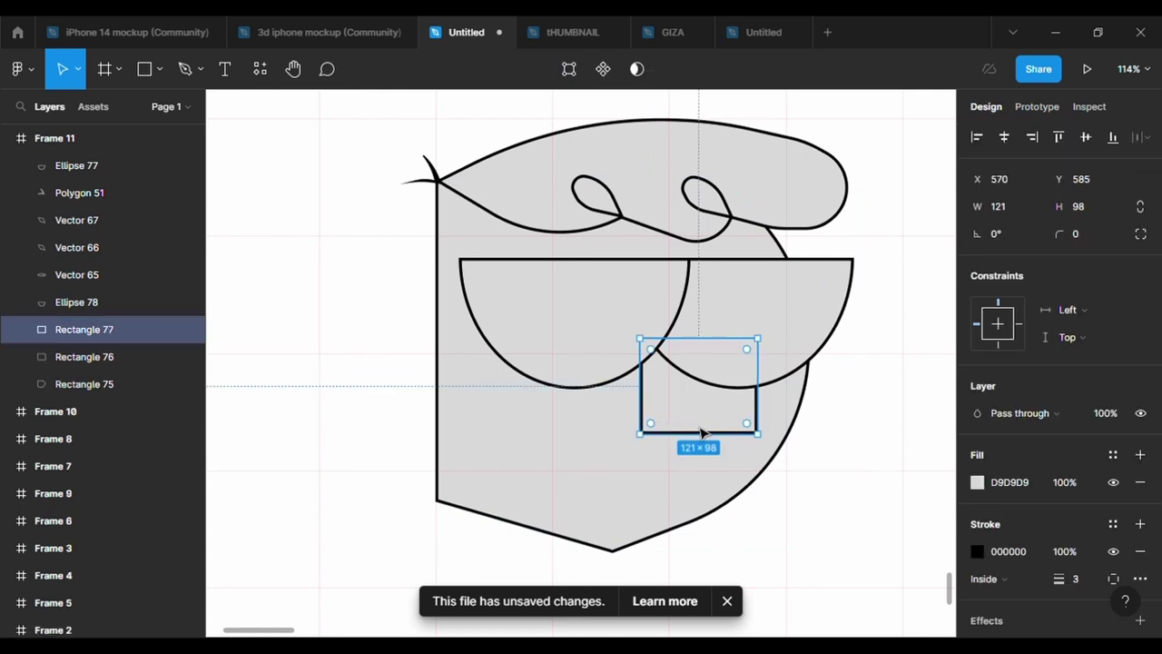
pyautogui.rightClick(700, 433)
pyautogui.click(732, 265)
# Open the copy's path by deleting its bottom-left corner, then bend it into a zigzag.
pyautogui.doubleClick(726, 418)
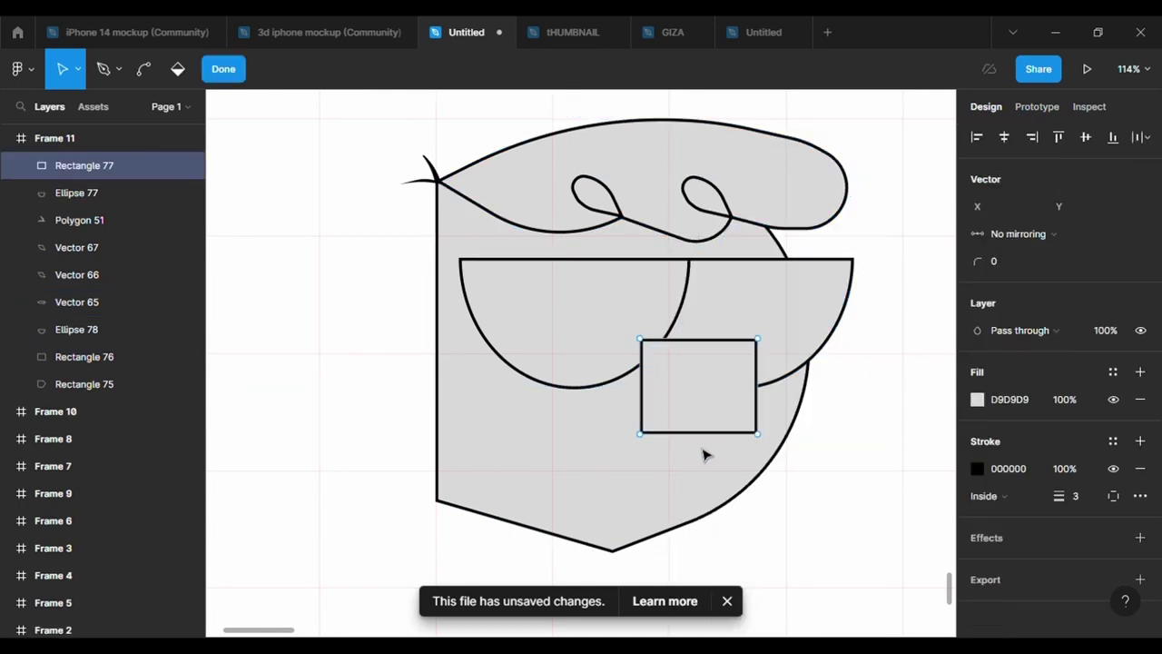
pyautogui.press('Delete')
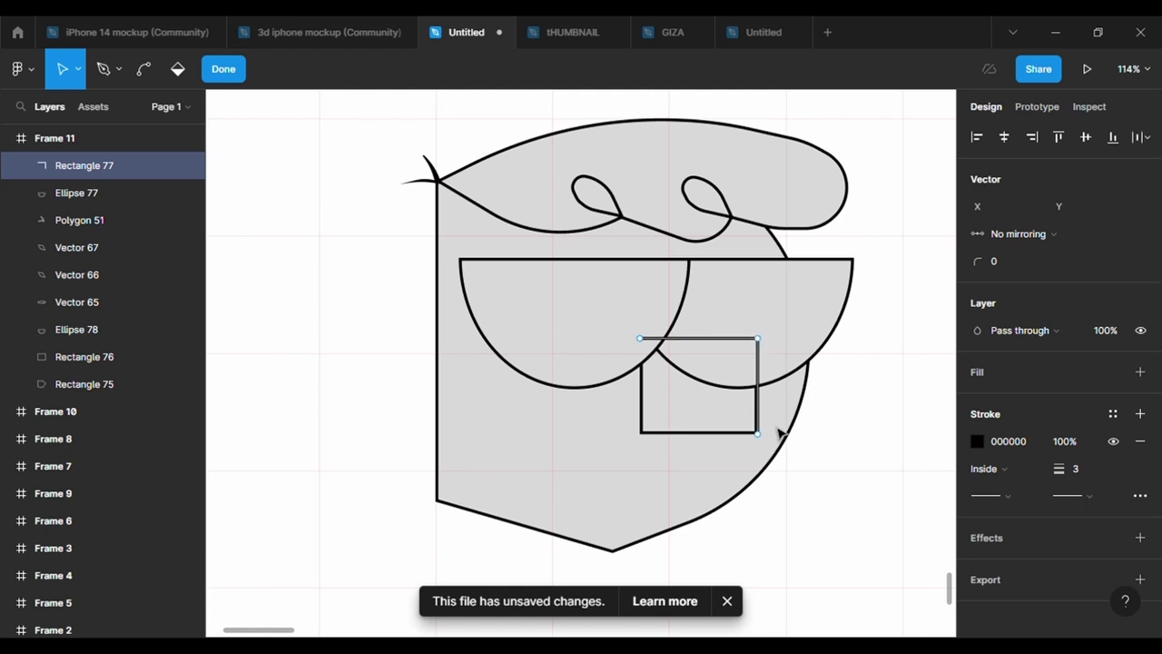
pyautogui.press('Escape')
pyautogui.moveTo(718, 358); pyautogui.dragTo(720, 370)
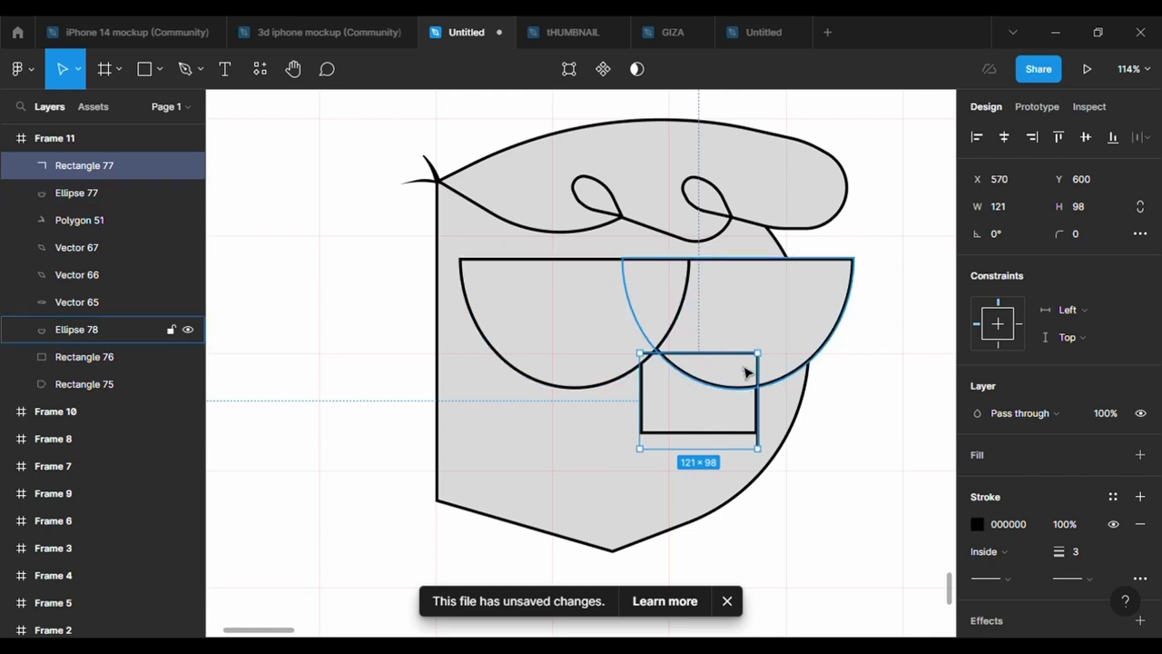
pyautogui.click(568, 69)
pyautogui.scroll(3, 757, 449)
pyautogui.moveTo(609, 330); pyautogui.dragTo(629, 330)
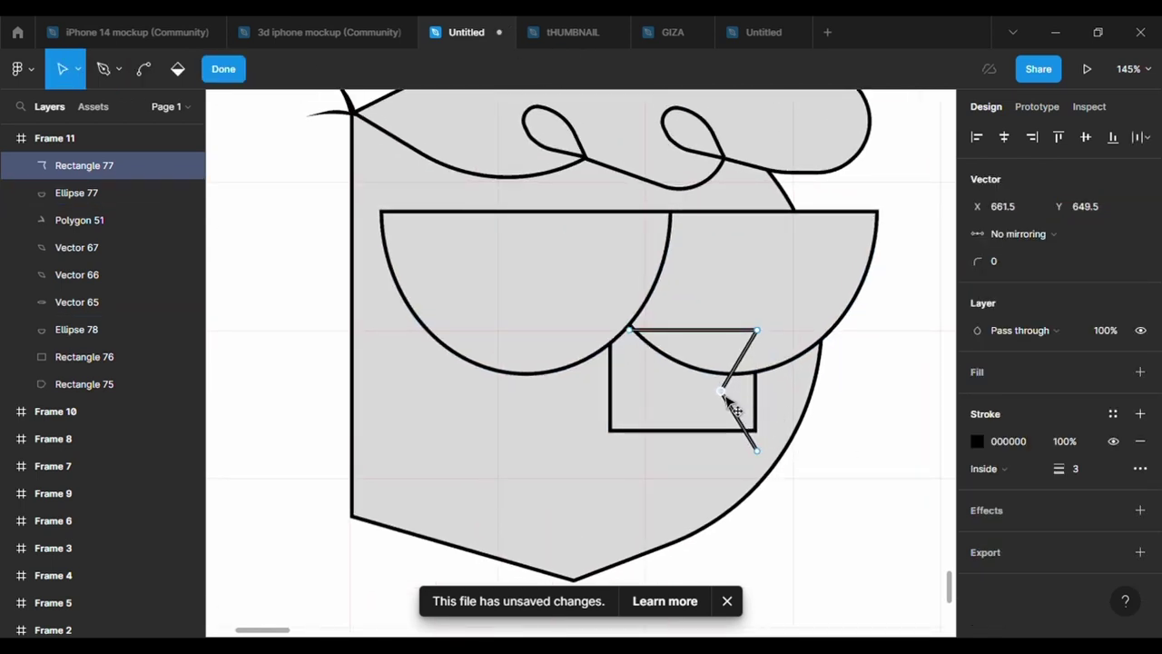
pyautogui.moveTo(757, 449); pyautogui.dragTo(749, 422)
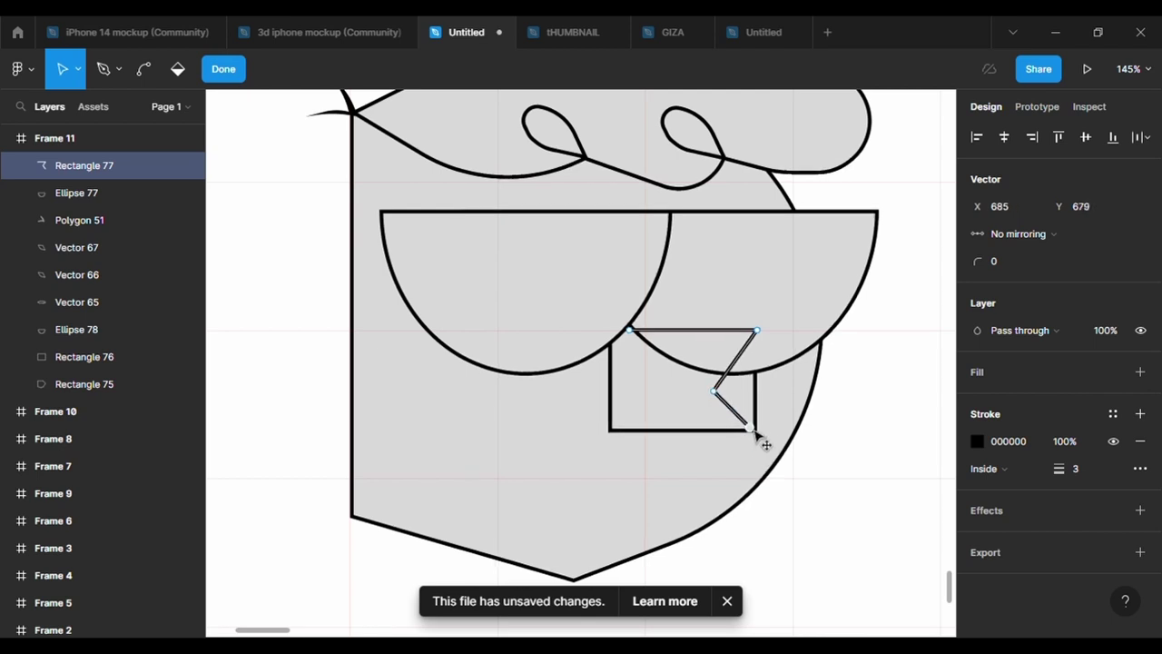
# Extend the zigzag with the Pen and delete the original small rectangle.
pyautogui.click(119, 70)
pyautogui.click(97, 110)
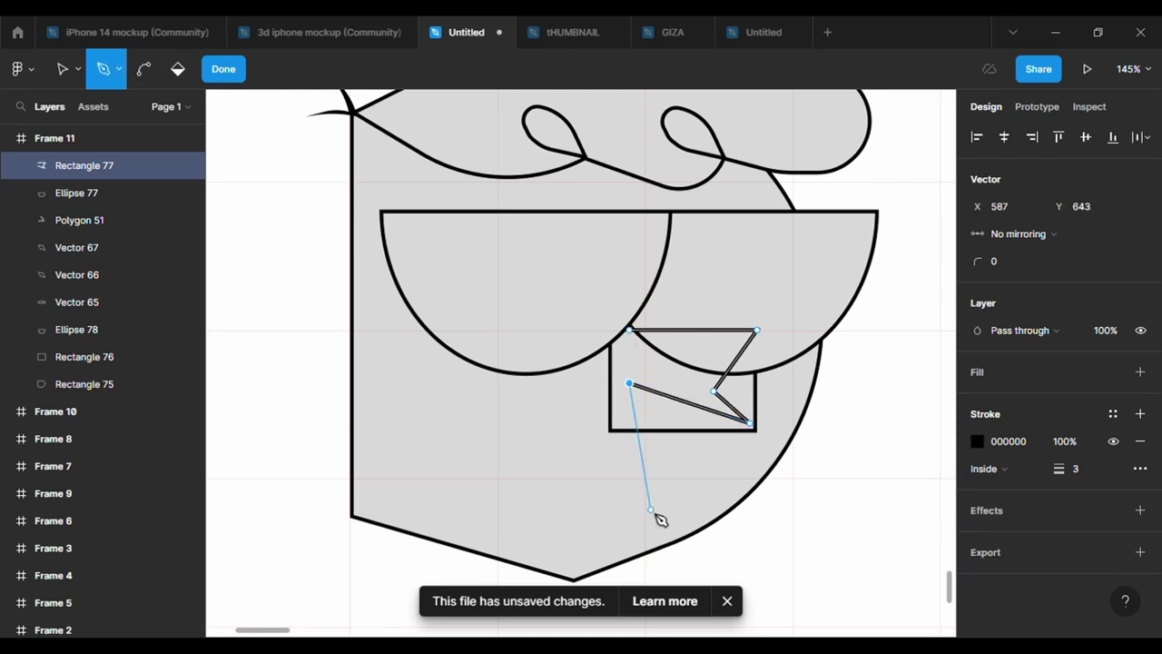
pyautogui.press('Escape')
pyautogui.press('Escape')
pyautogui.click(623, 439)
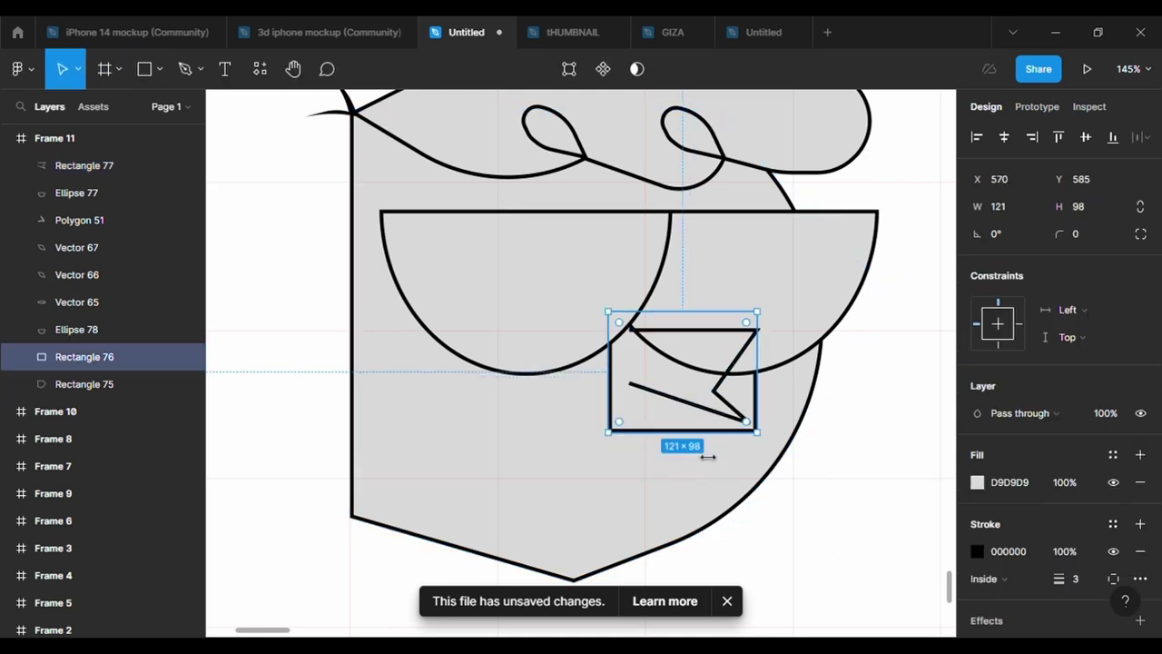
pyautogui.click(1140, 550)
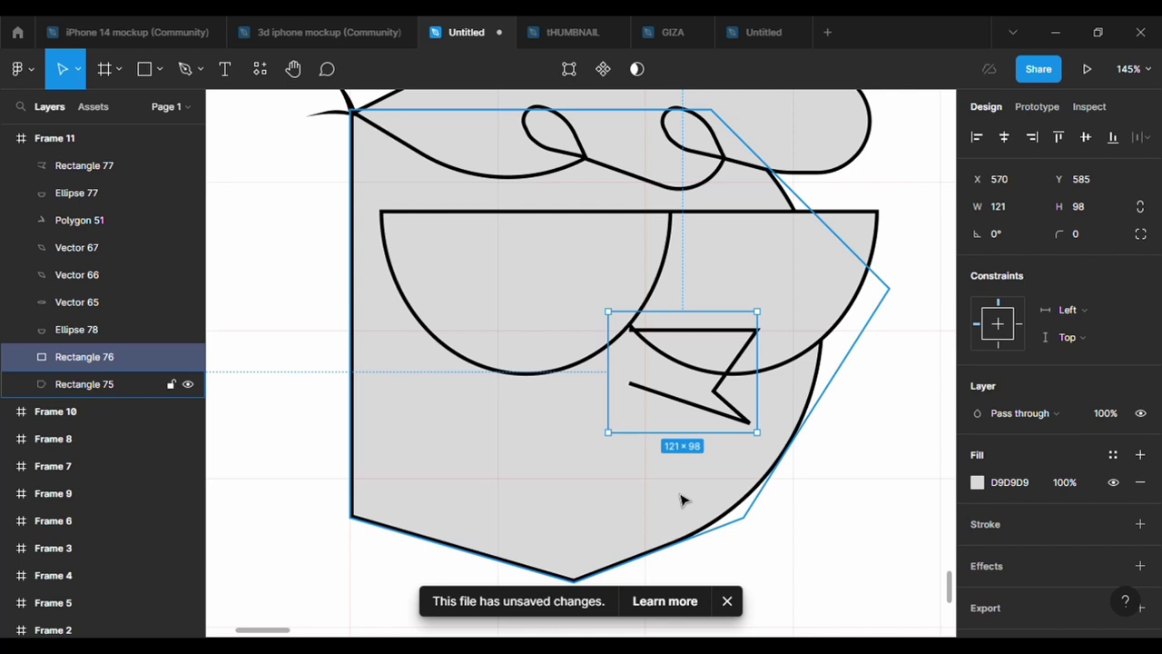
pyautogui.press('Delete')
# Duplicate the zigzag line and join its open ends into a closed nose shape.
pyautogui.click(721, 414)
pyautogui.hotkey('ctrl', 'd')
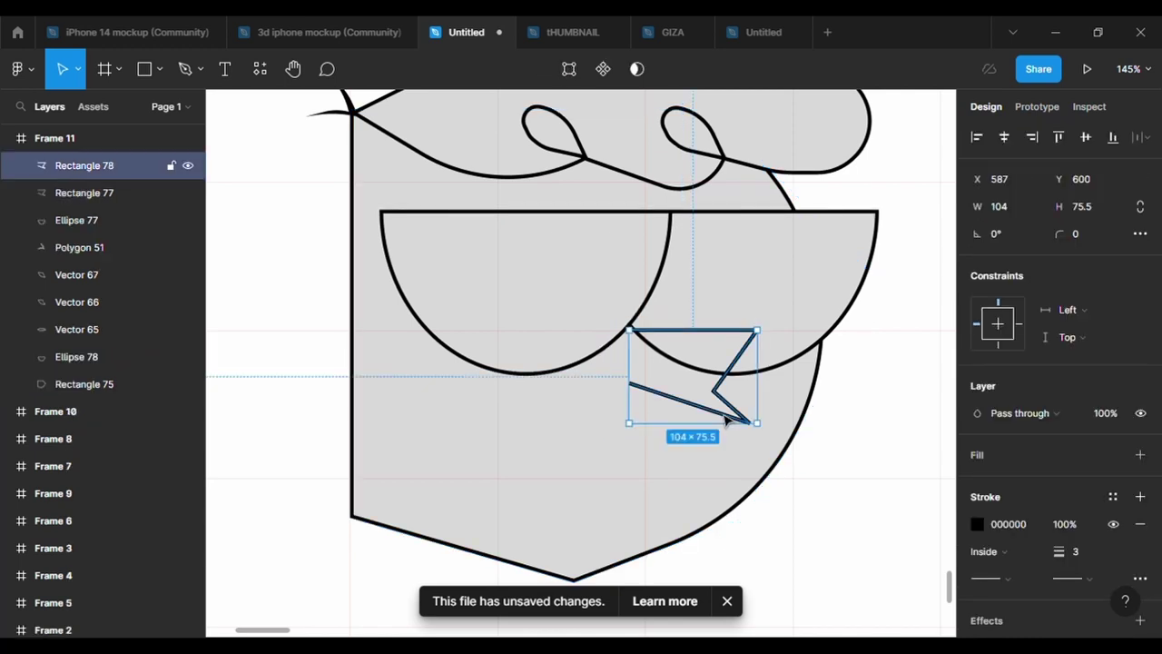
pyautogui.press('Return')
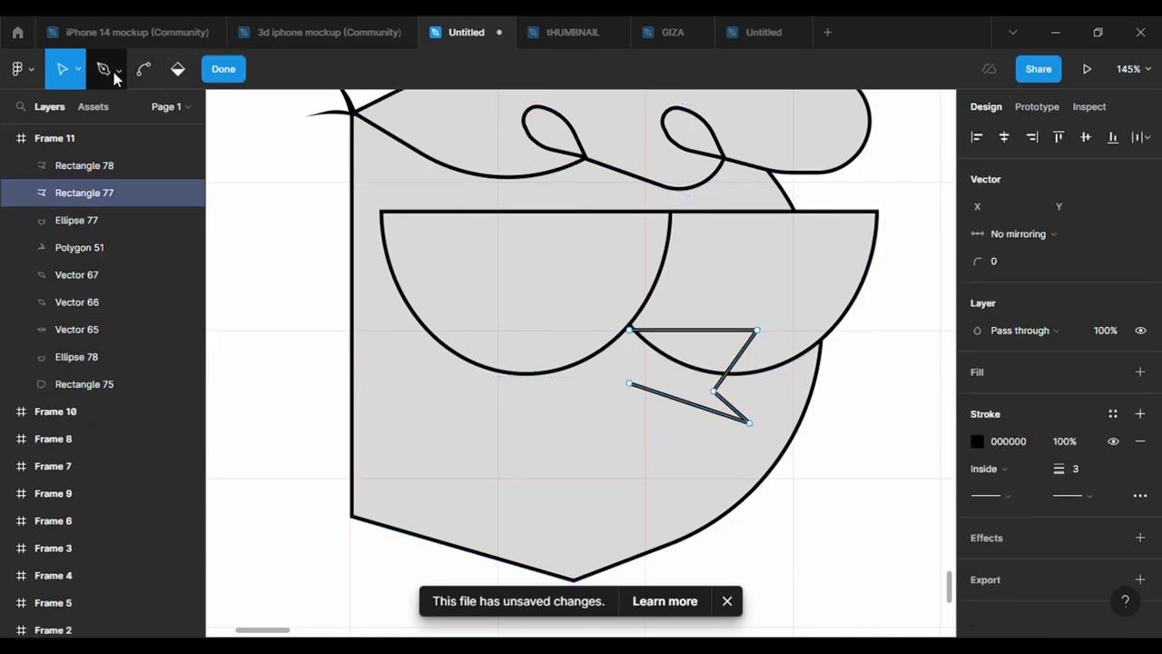
pyautogui.click(115, 76)
pyautogui.press('p')
pyautogui.click(629, 383)
pyautogui.click(629, 330)
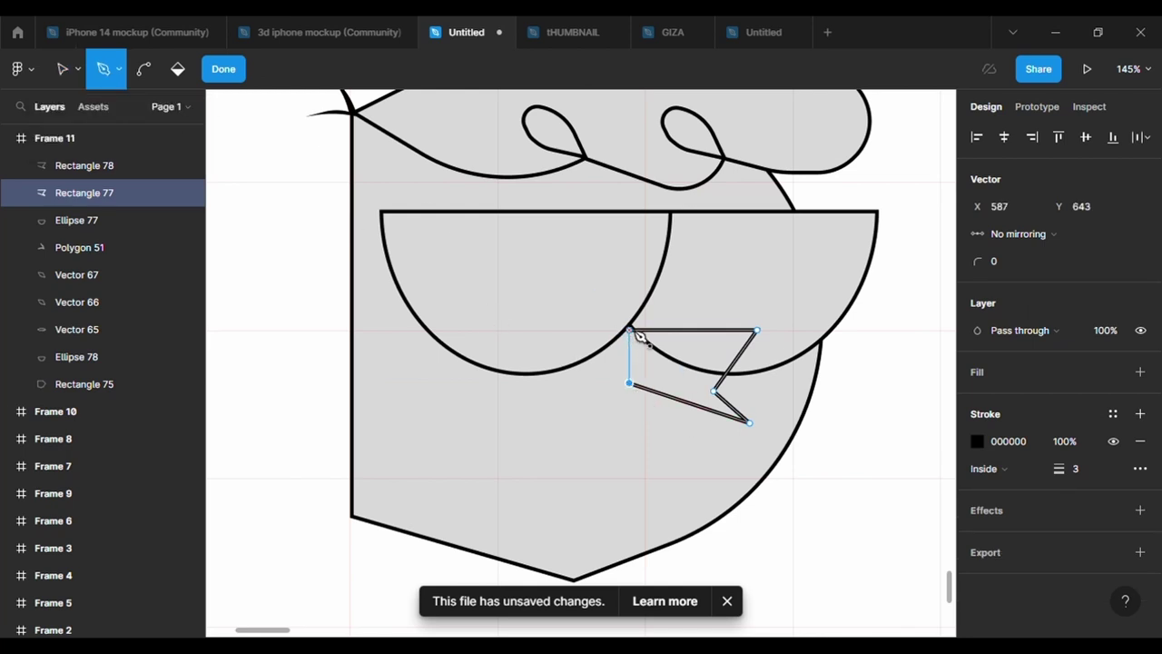
pyautogui.press('Escape')
# Make Rectangle 77 grey fill-only and give Rectangle 78 a 3 px black outline.
pyautogui.click(80, 167)
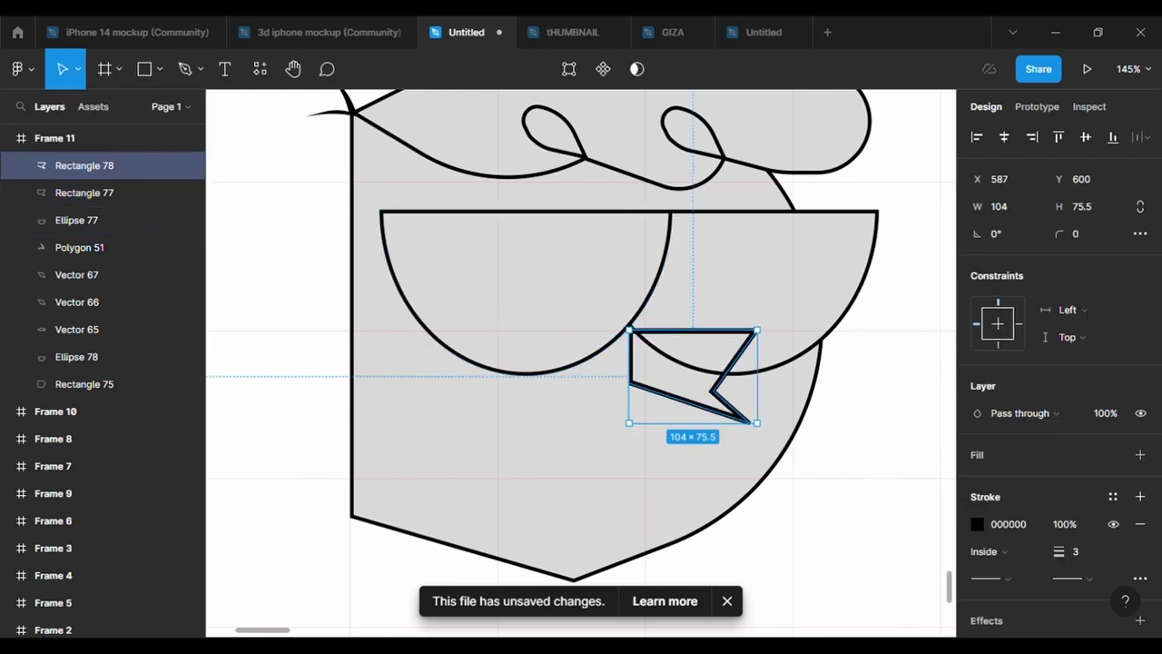
pyautogui.click(1141, 524)
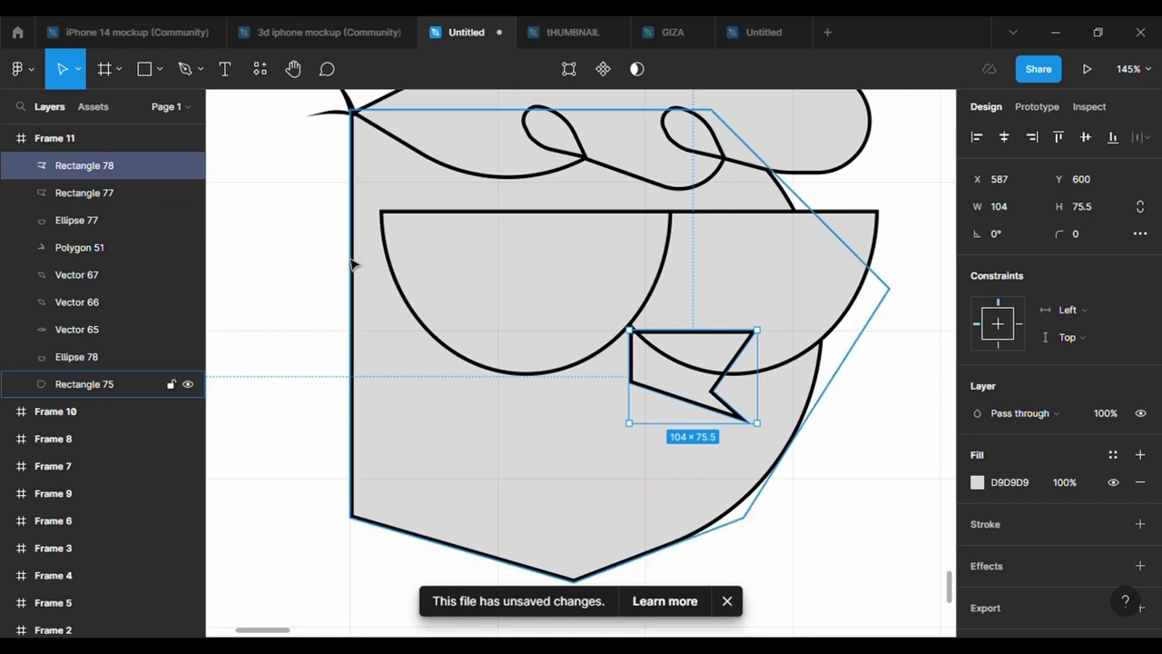
pyautogui.click(136, 193)
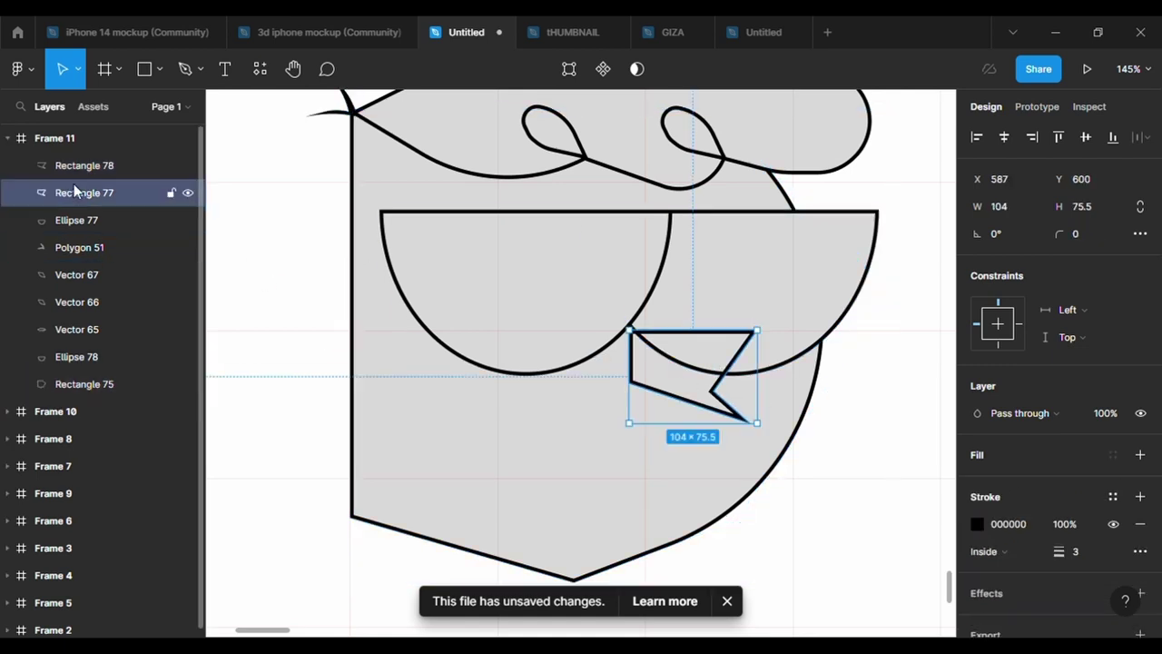
pyautogui.click(1000, 464)
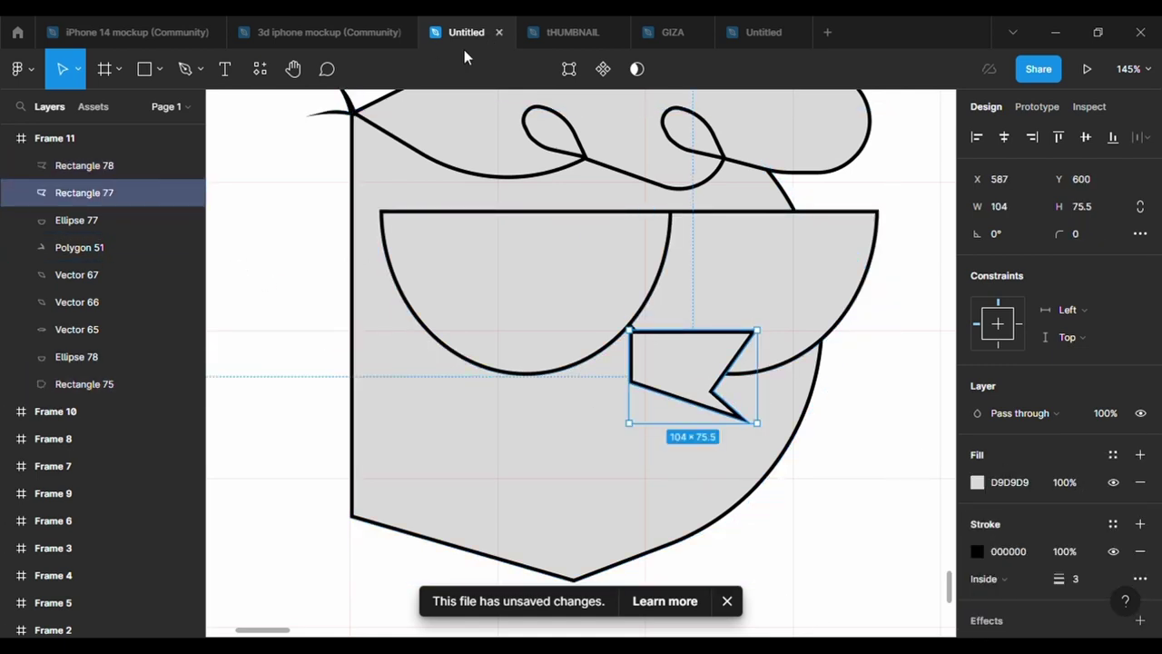
pyautogui.click(1141, 551)
pyautogui.click(84, 165)
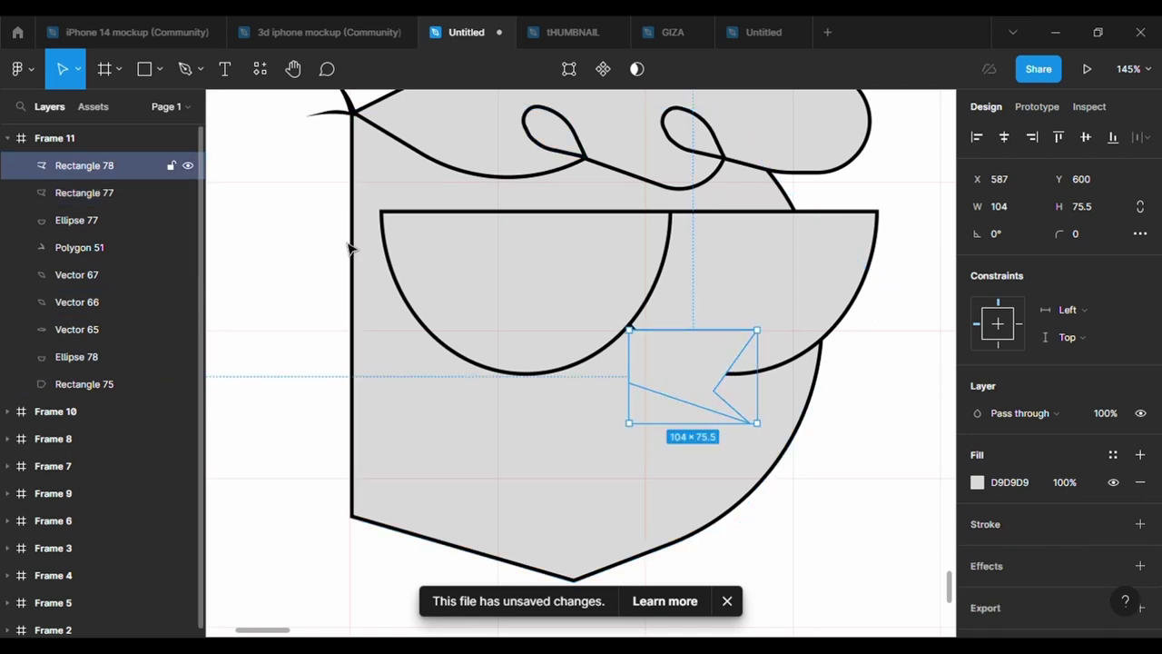
pyautogui.click(1140, 523)
pyautogui.click(1085, 579)
pyautogui.write('3')
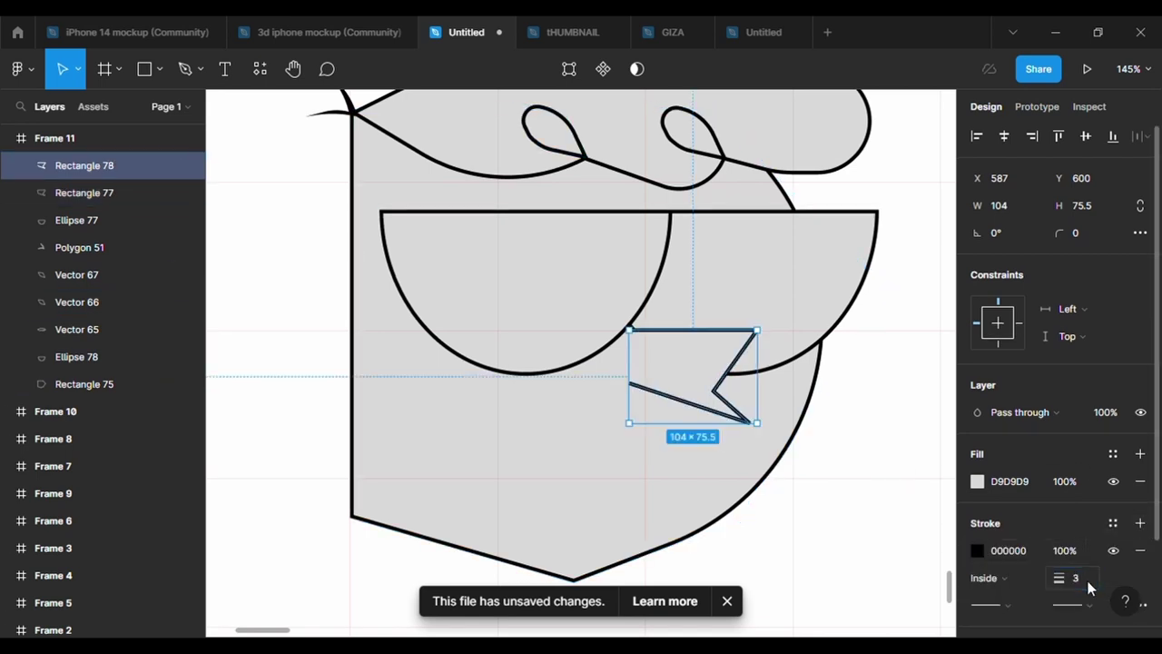
pyautogui.scroll(3, 699, 408)
# Reshape the nose outline's and grey filled shape's points to match, lowering the tip.
pyautogui.doubleClick(708, 420)
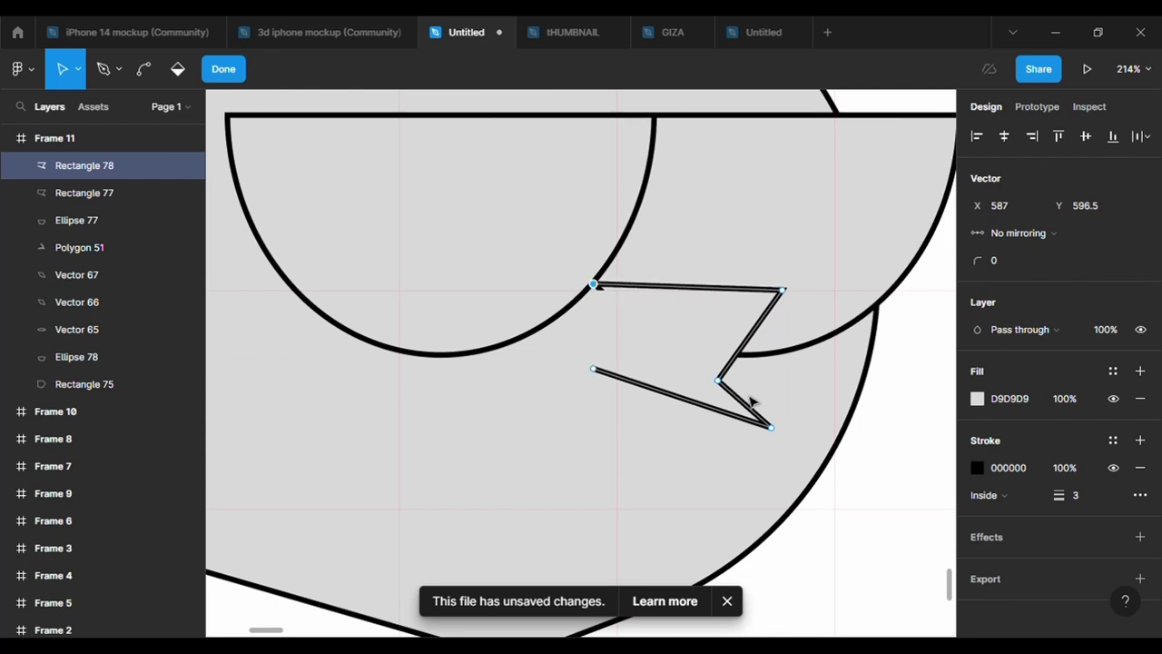
pyautogui.moveTo(718, 380); pyautogui.dragTo(701, 362)
pyautogui.moveTo(593, 368); pyautogui.dragTo(585, 357)
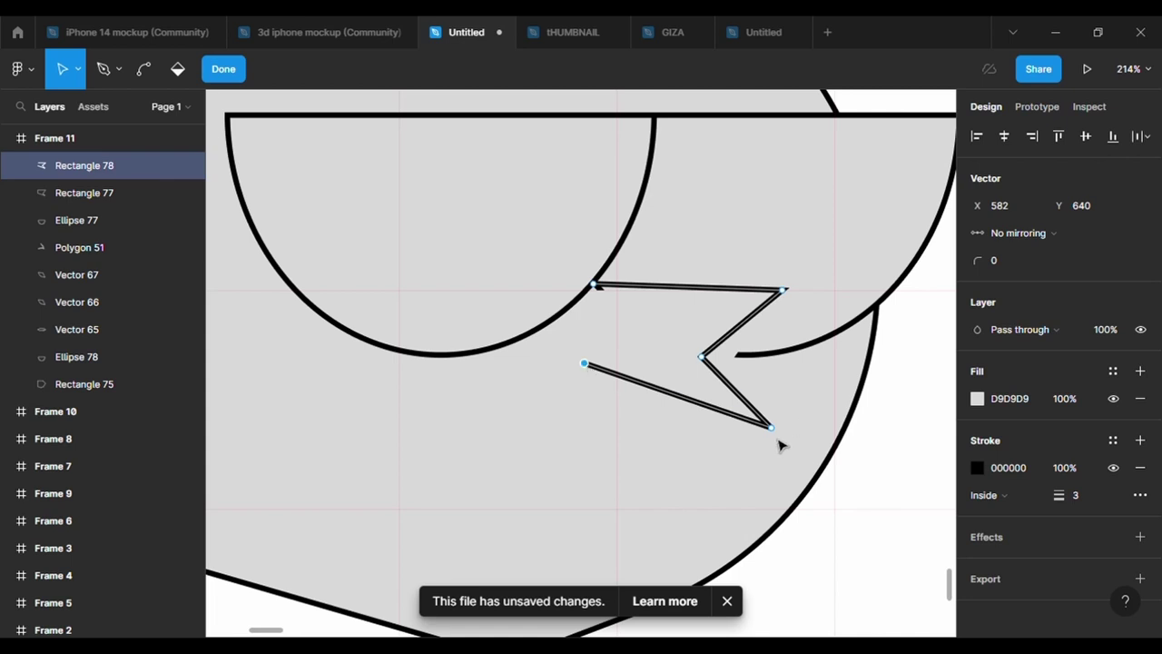
pyautogui.moveTo(770, 427); pyautogui.dragTo(763, 455)
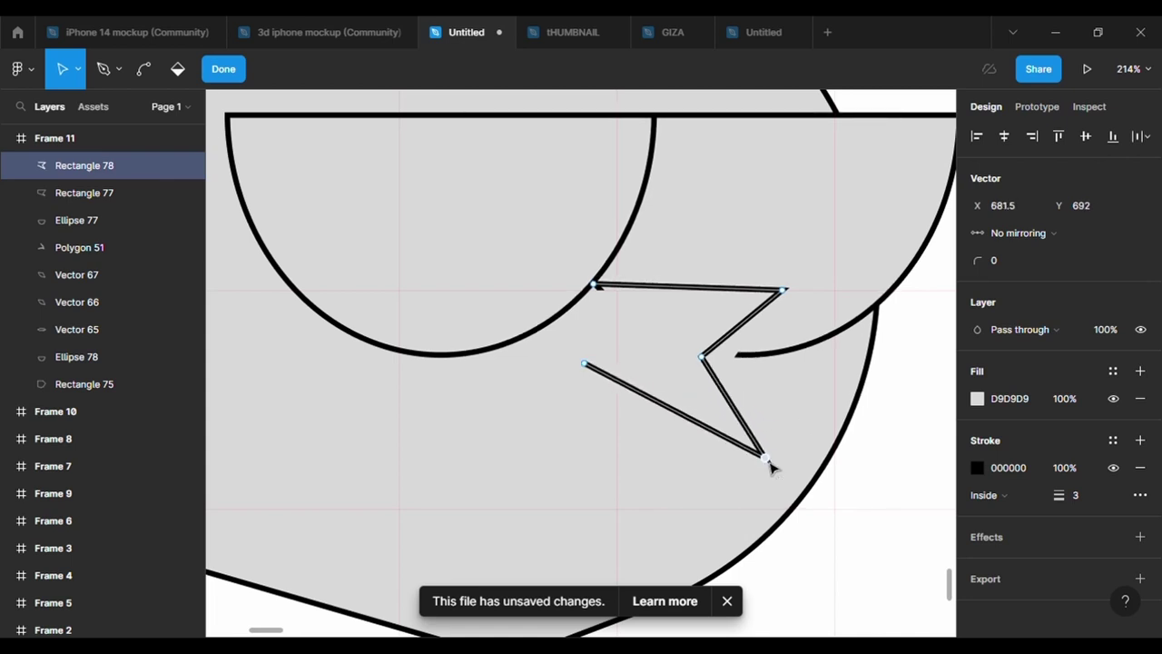
pyautogui.click(695, 319)
pyautogui.doubleClick(617, 342)
pyautogui.scroll(3, 575, 275)
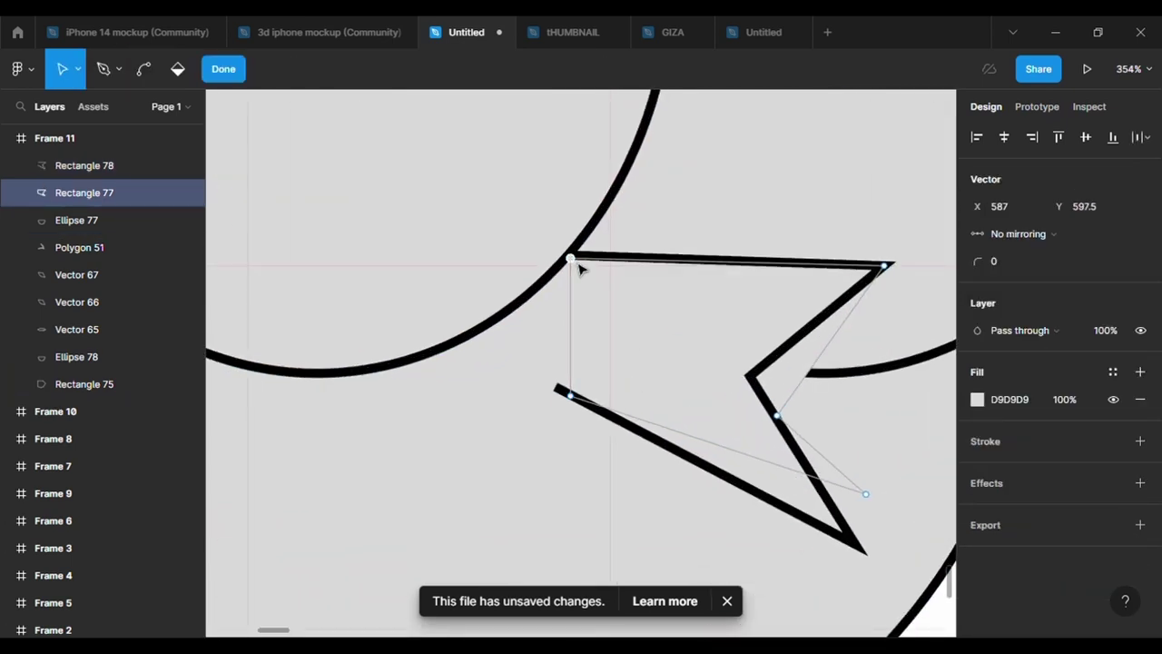
pyautogui.moveTo(778, 417); pyautogui.dragTo(765, 397)
pyautogui.moveTo(874, 505); pyautogui.dragTo(861, 546)
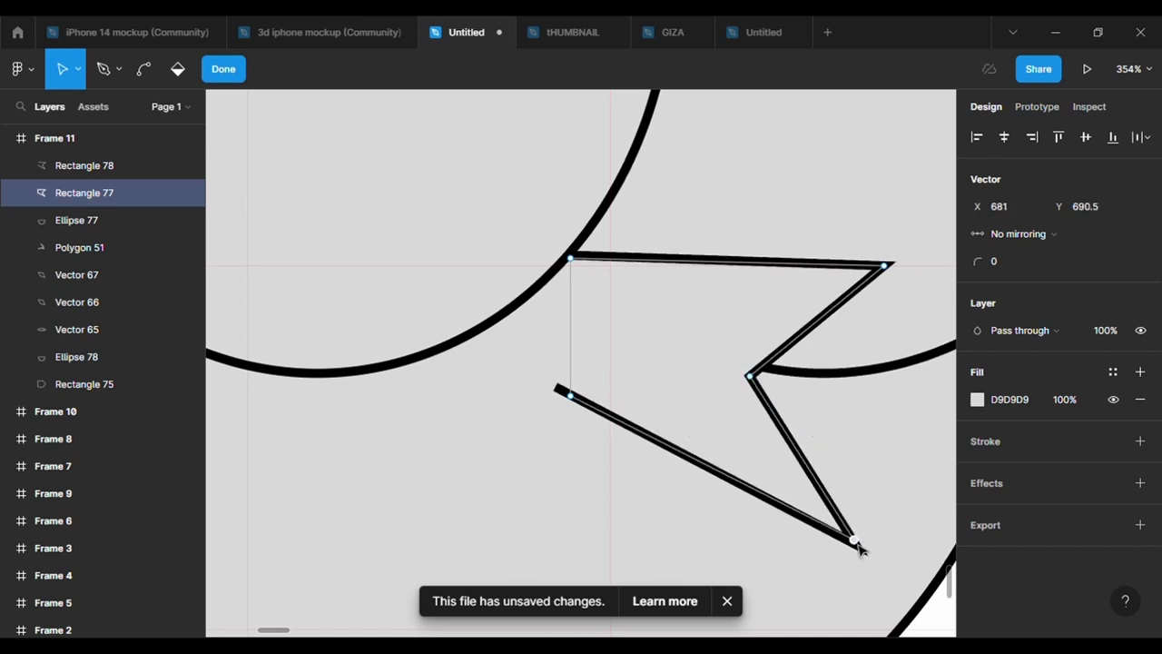
pyautogui.press('Escape')
pyautogui.click(753, 556)
pyautogui.scroll(-5, 752, 563)
# Clear the selection and briefly pick the Ellipse tool before returning to selection mode.
pyautogui.scroll(-2, 752, 565)
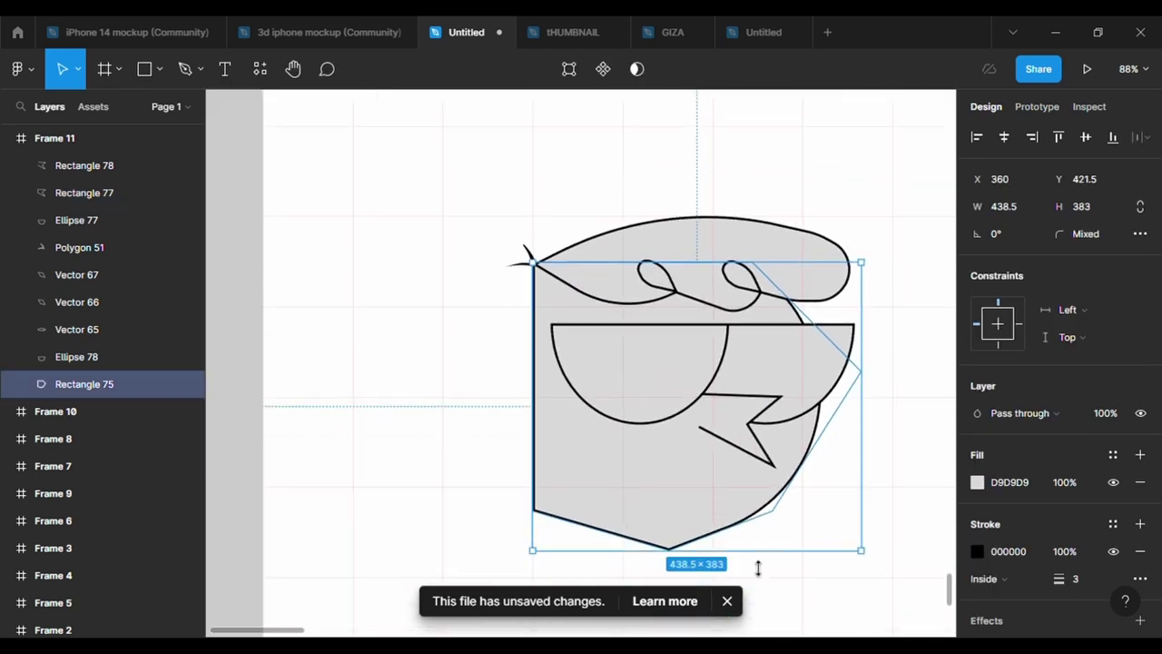
pyautogui.click(430, 371)
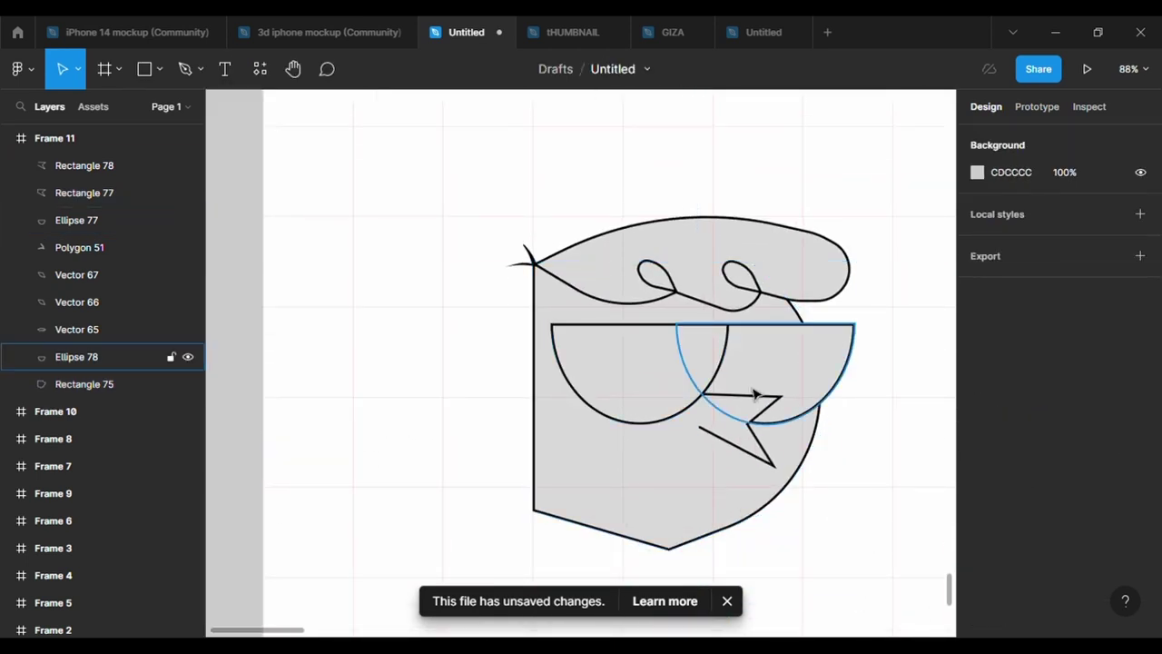
pyautogui.scroll(-1, 671, 468)
pyautogui.click(159, 68)
pyautogui.click(91, 175)
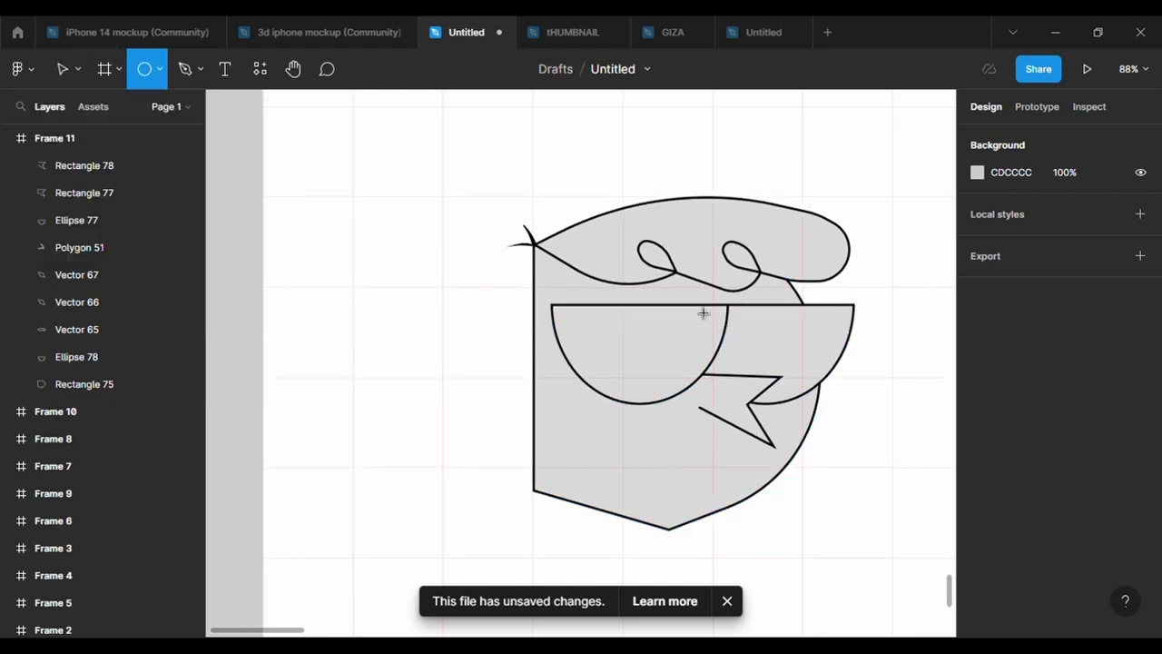
pyautogui.keyDown('ctrl'); pyautogui.scroll(5, 700, 312); pyautogui.keyUp('ctrl')
pyautogui.press('Escape')
# Set the left glasses lens outline thickness to 15.
pyautogui.click(582, 272)
pyautogui.click(1079, 605)
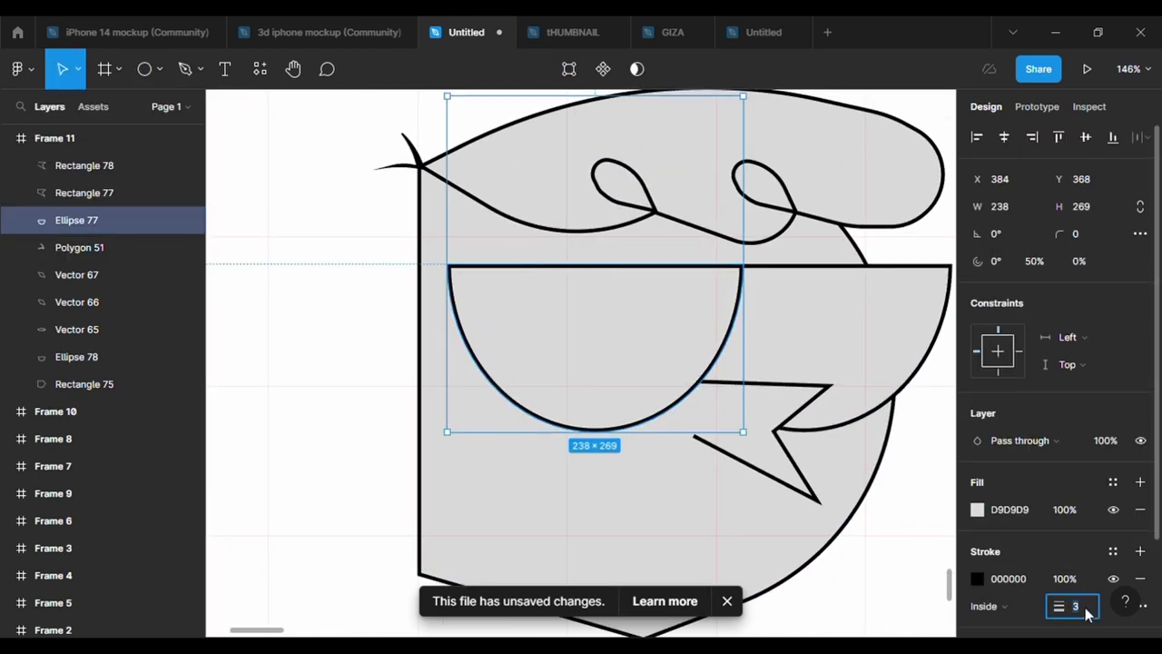
pyautogui.write('10')
pyautogui.press('Return')
pyautogui.write('5')
pyautogui.press('Return')
# Set the right glasses lens outline thickness to 15, then select the head shape.
pyautogui.click(904, 367)
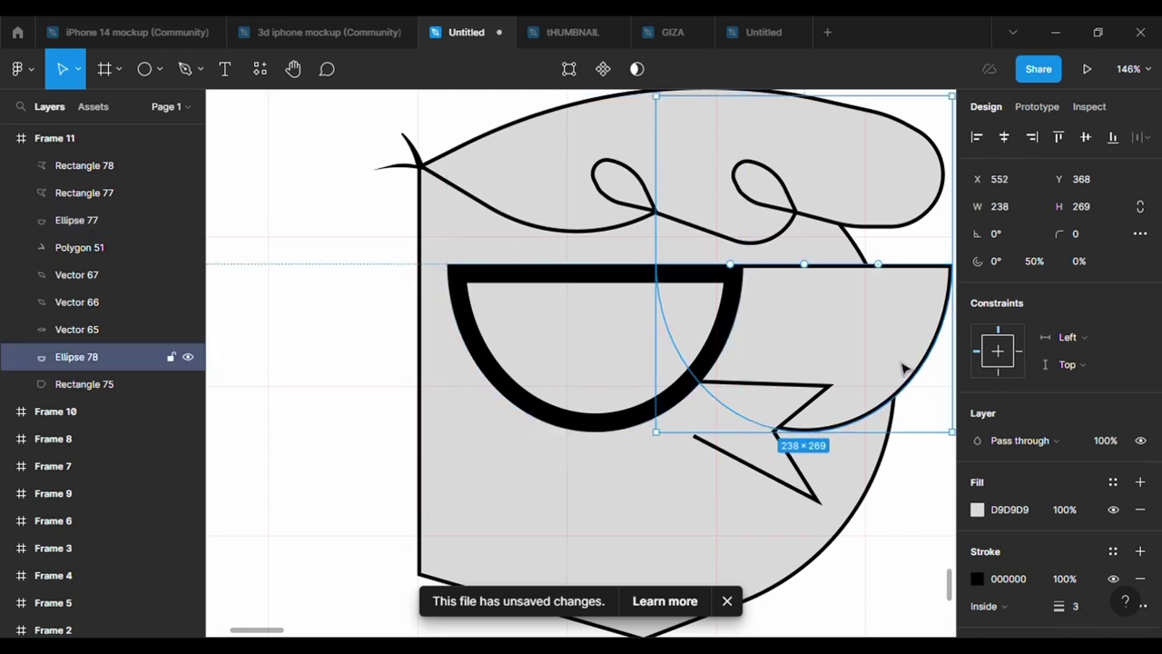
pyautogui.click(1077, 605)
pyautogui.write('15')
pyautogui.press('Return')
pyautogui.click(700, 511)
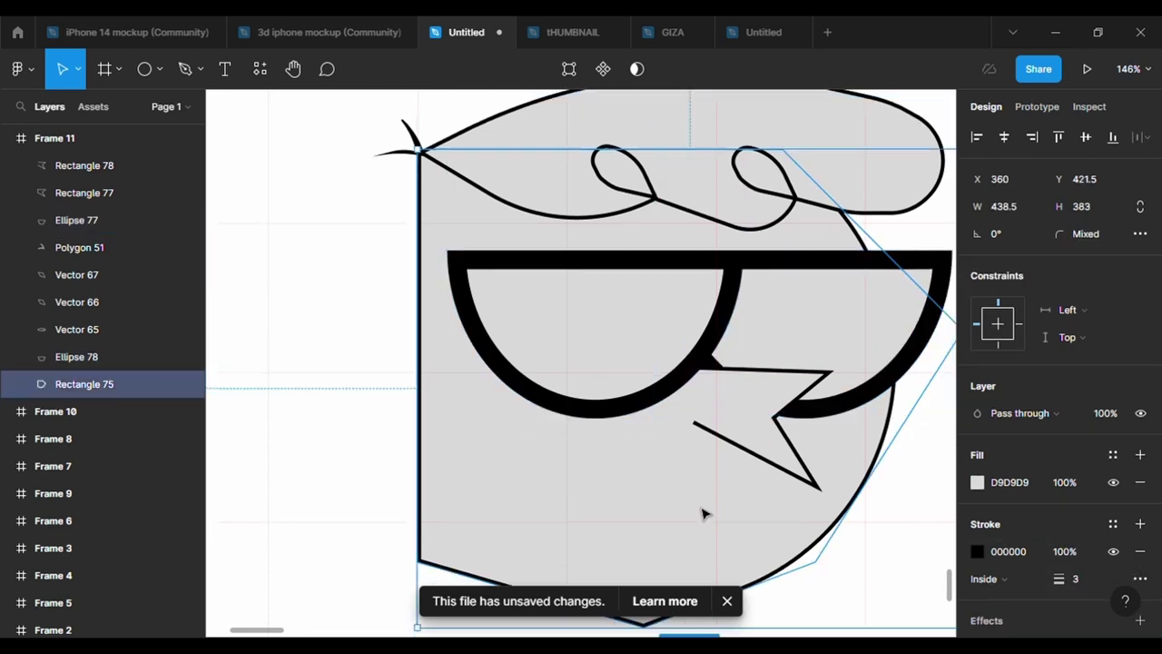
pyautogui.scroll(-2, 544, 363)
# Draw a small black circle pupil inside the left glasses lens.
pyautogui.press('o')
pyautogui.moveTo(638, 273); pyautogui.dragTo(700, 331)
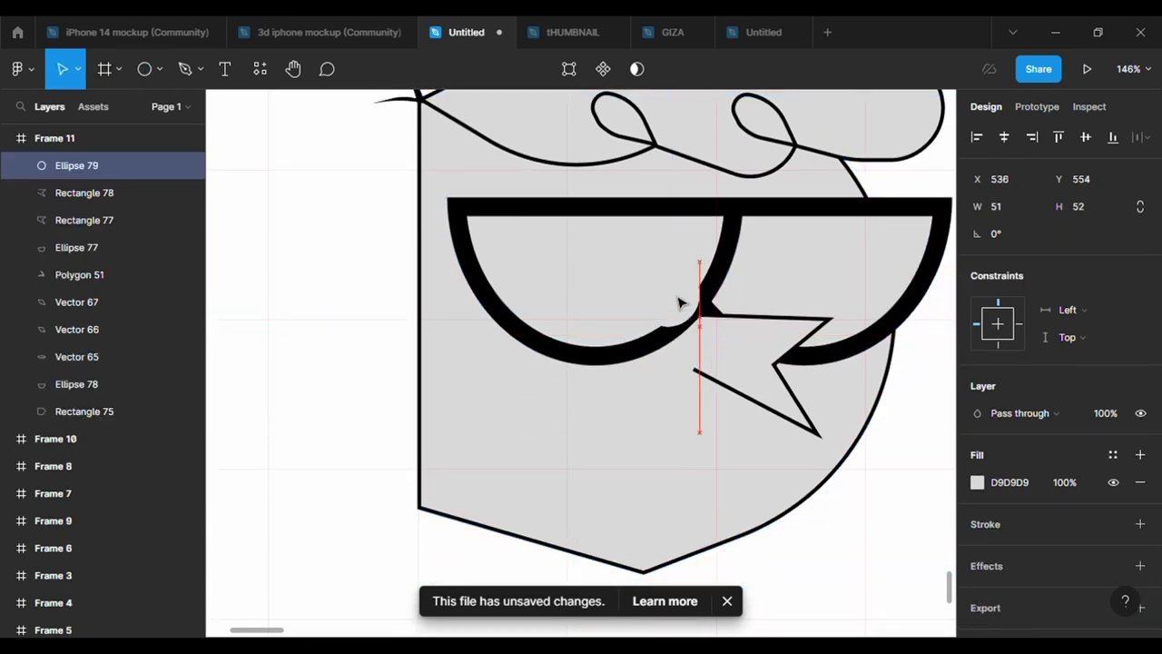
pyautogui.click(977, 482)
pyautogui.moveTo(817, 363); pyautogui.dragTo(728, 461)
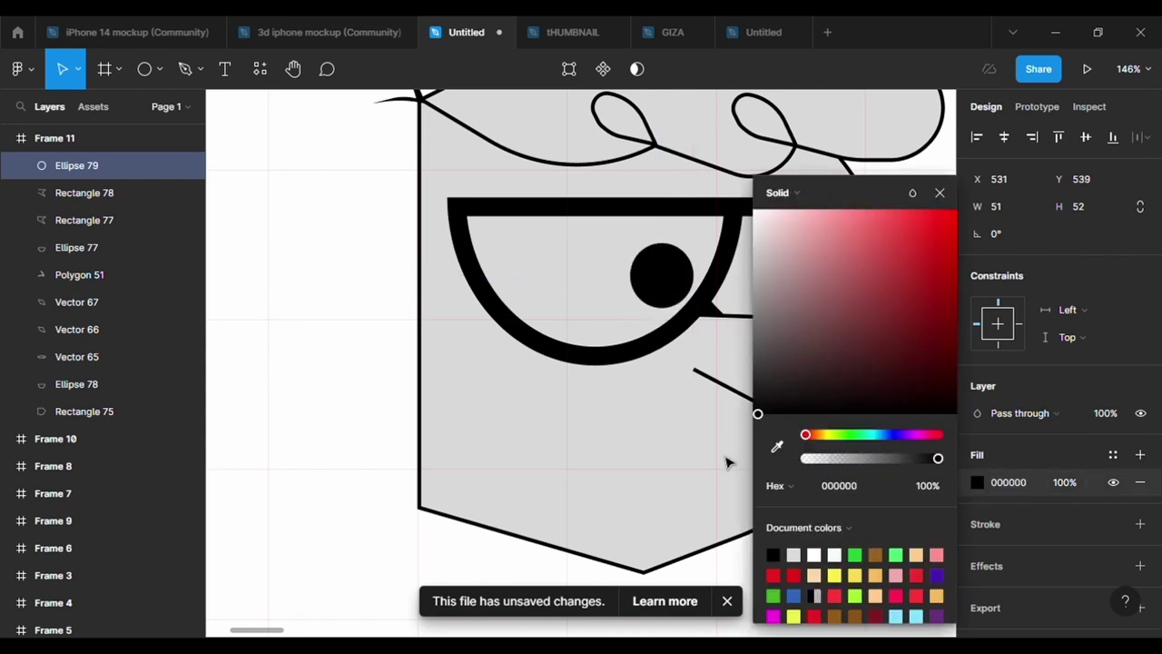
pyautogui.click(729, 461)
pyautogui.moveTo(676, 283); pyautogui.dragTo(672, 289)
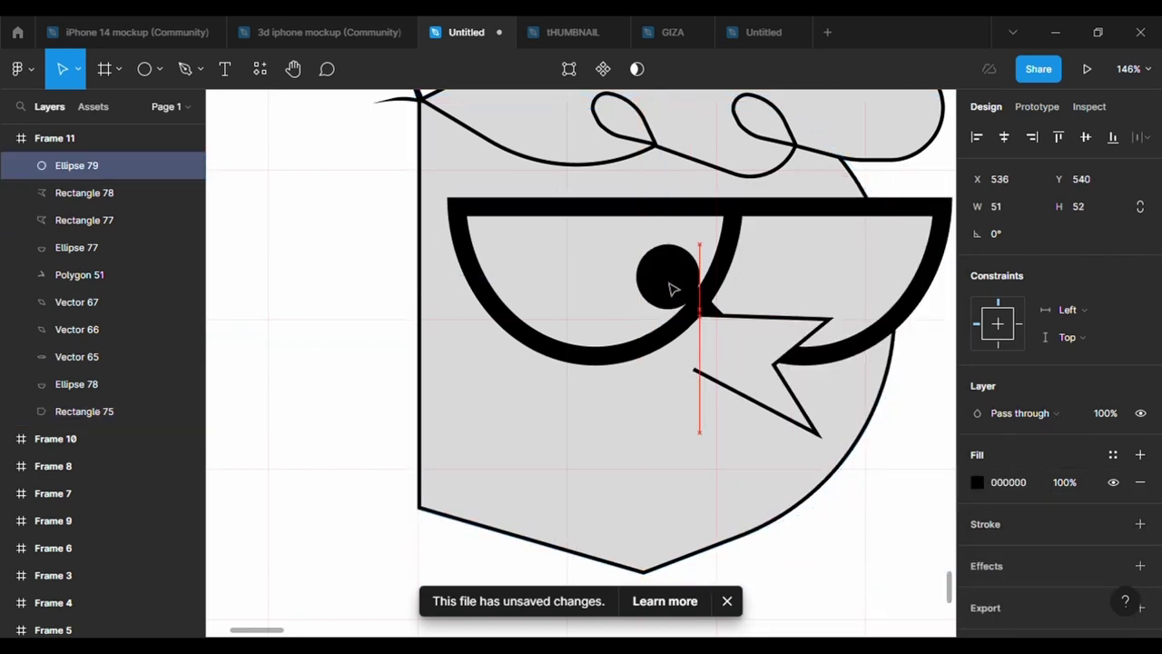
# Duplicate the black pupil and move the copy into the right lens.
pyautogui.hotkey('ctrl', 'd')
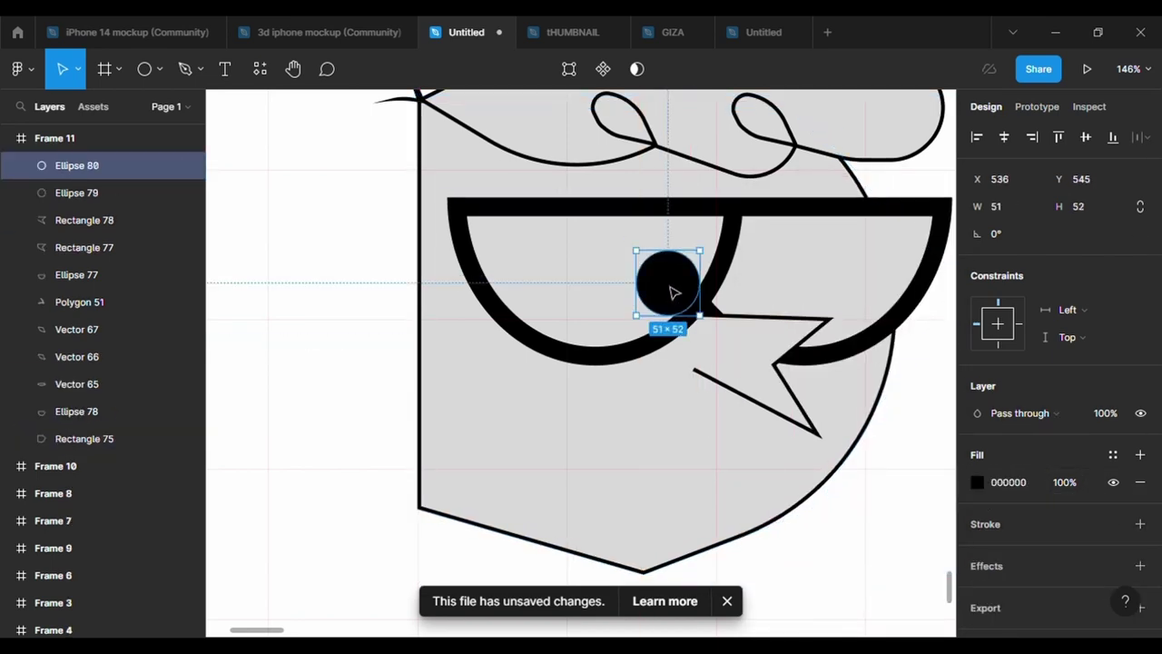
pyautogui.moveTo(673, 292); pyautogui.dragTo(887, 292)
pyautogui.click(835, 553)
pyautogui.scroll(-3, 835, 553)
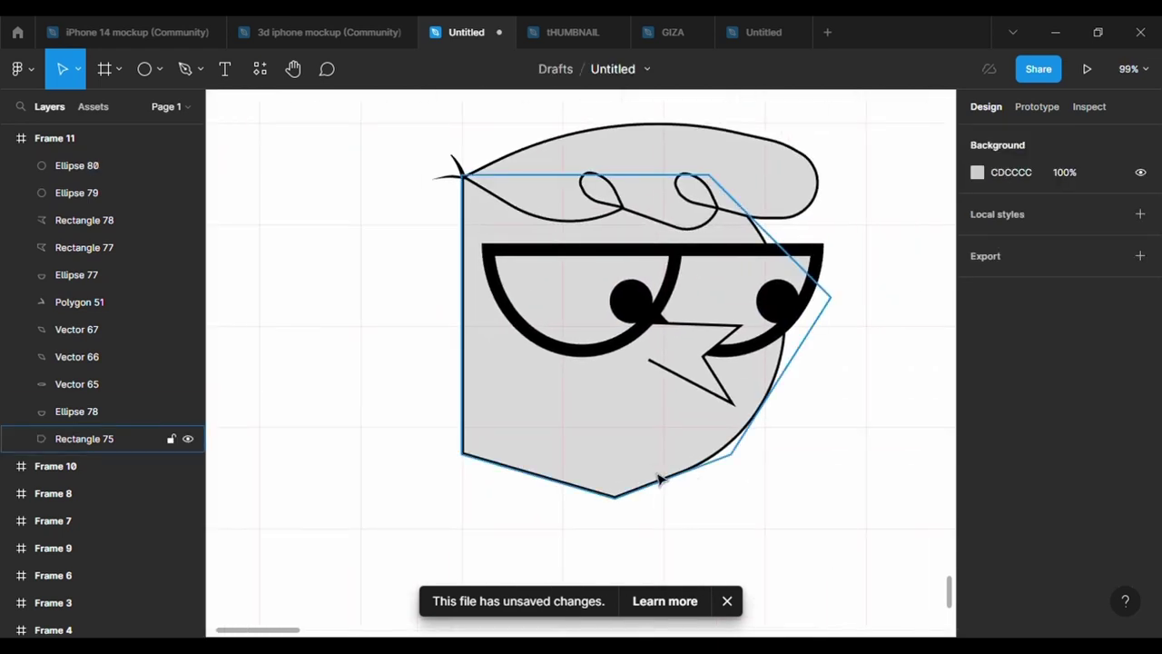
# Draw a thin rectangle at the glasses' left end with fill 000000.
pyautogui.click(158, 69)
pyautogui.click(168, 110)
pyautogui.scroll(5, 506, 335)
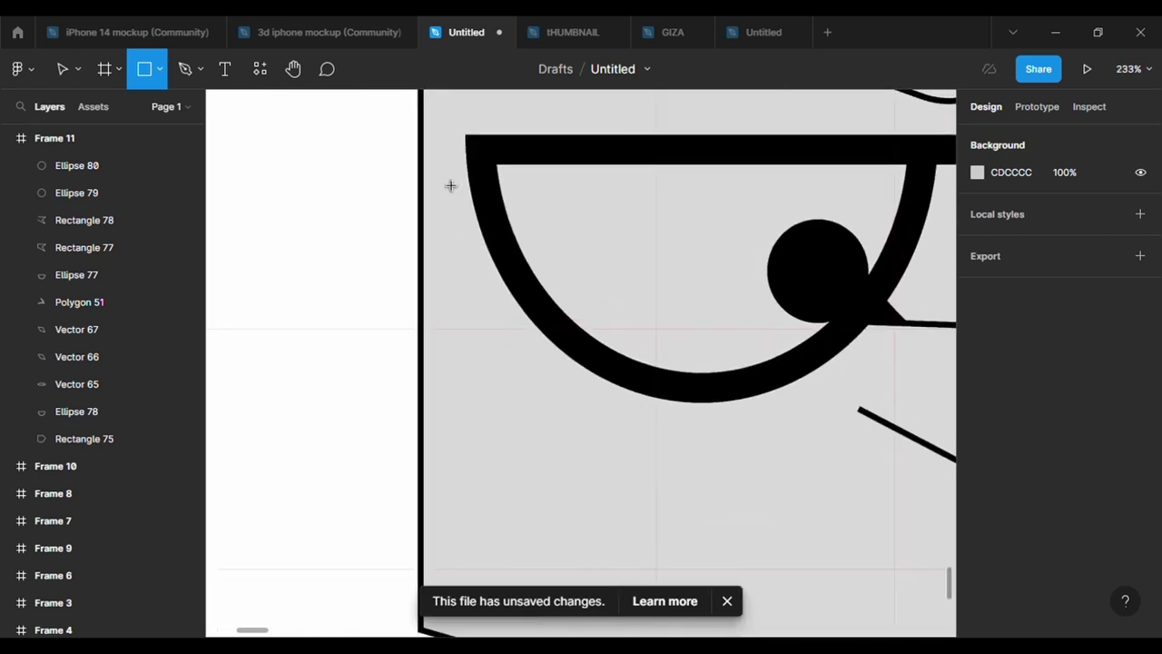
pyautogui.moveTo(415, 190)
pyautogui.mouseDown()
pyautogui.moveTo(511, 219)
pyautogui.moveTo(511, 173)
pyautogui.moveTo(464, 184)
pyautogui.mouseUp()
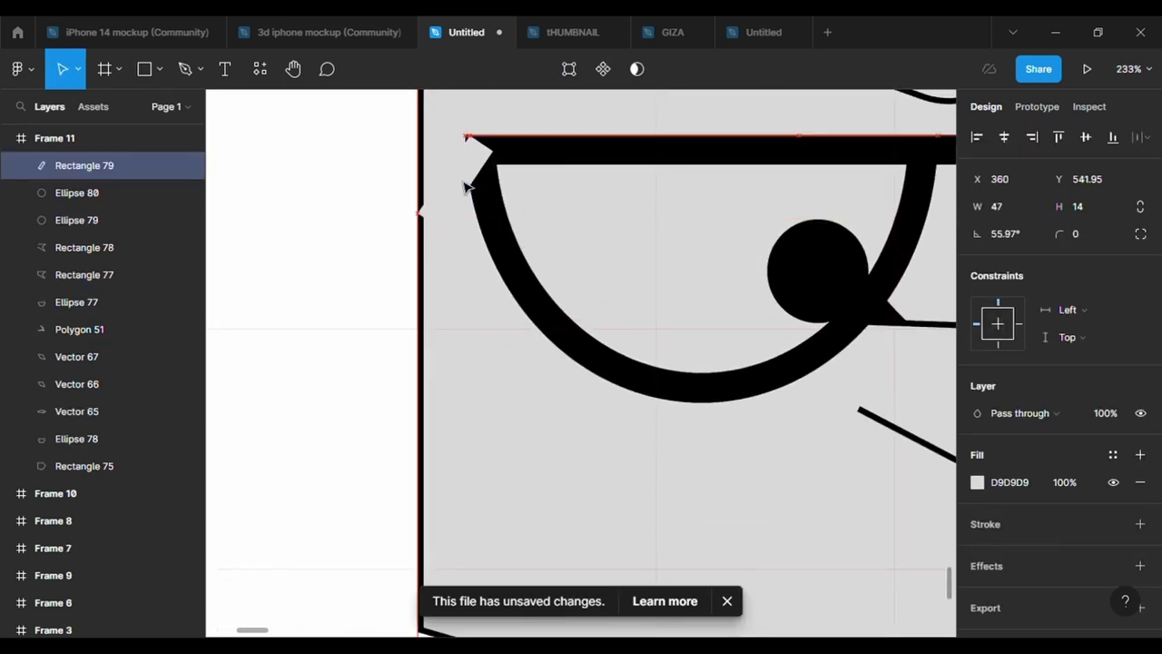
pyautogui.click(976, 482)
pyautogui.write('000000')
pyautogui.press('Return')
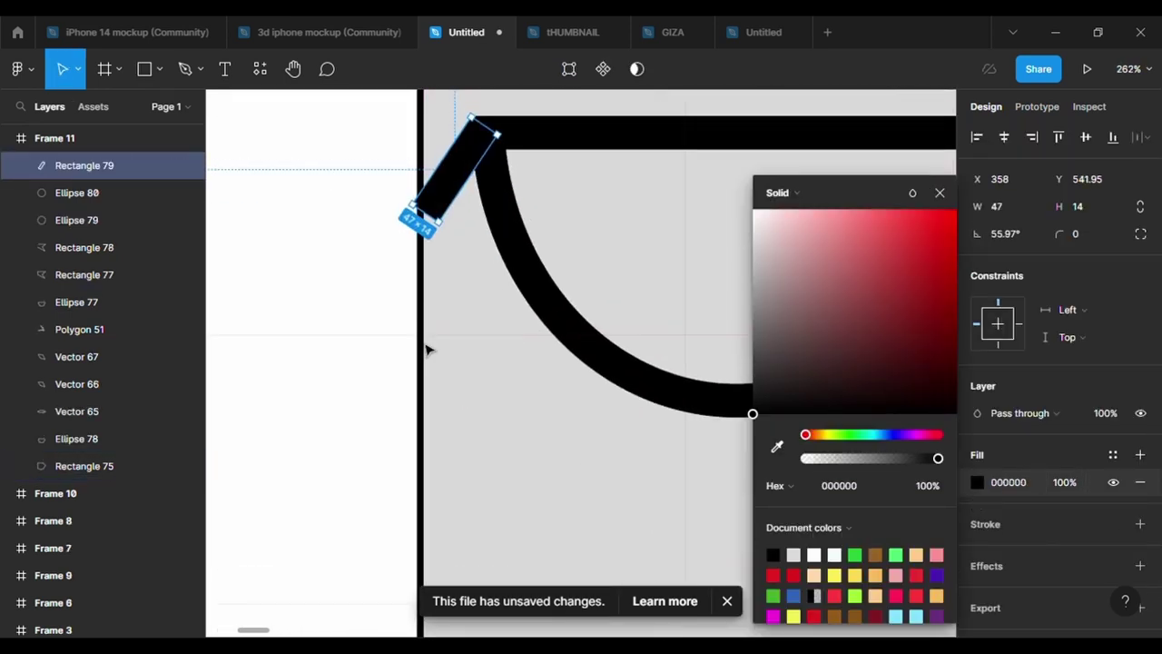
pyautogui.scroll(2, 427, 345)
pyautogui.scroll(3, 445, 290)
pyautogui.scroll(2, 471, 279)
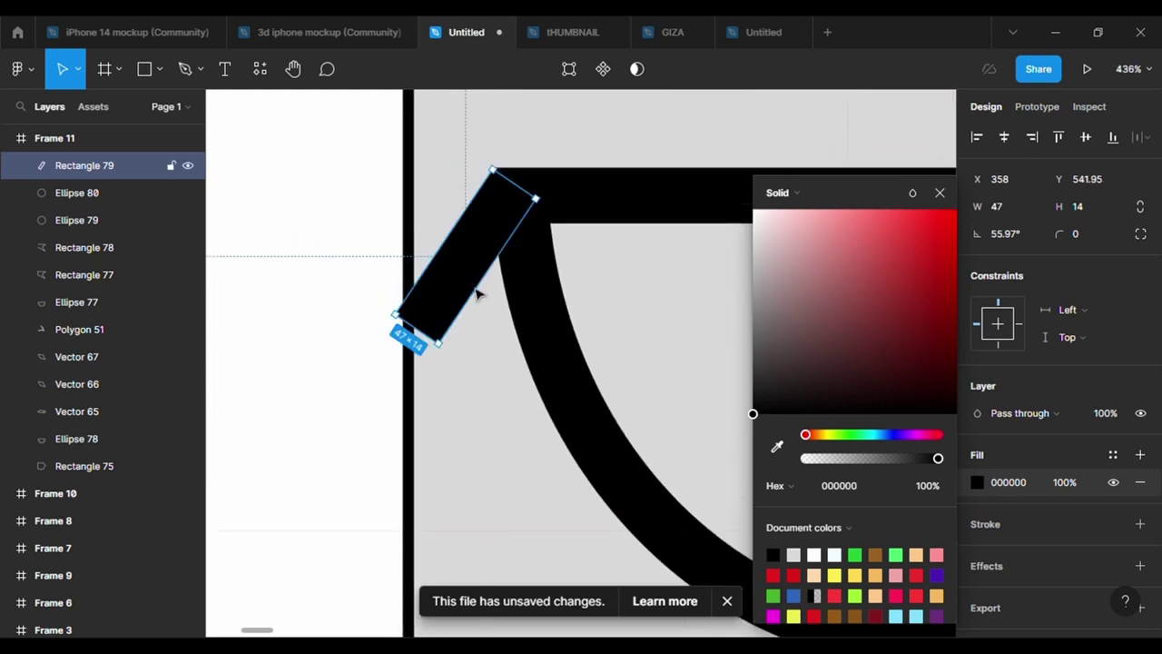
pyautogui.click(520, 402)
# Edit the black bar's points, stretching its lower corner down to the head edge.
pyautogui.doubleClick(482, 374)
pyautogui.click(508, 214)
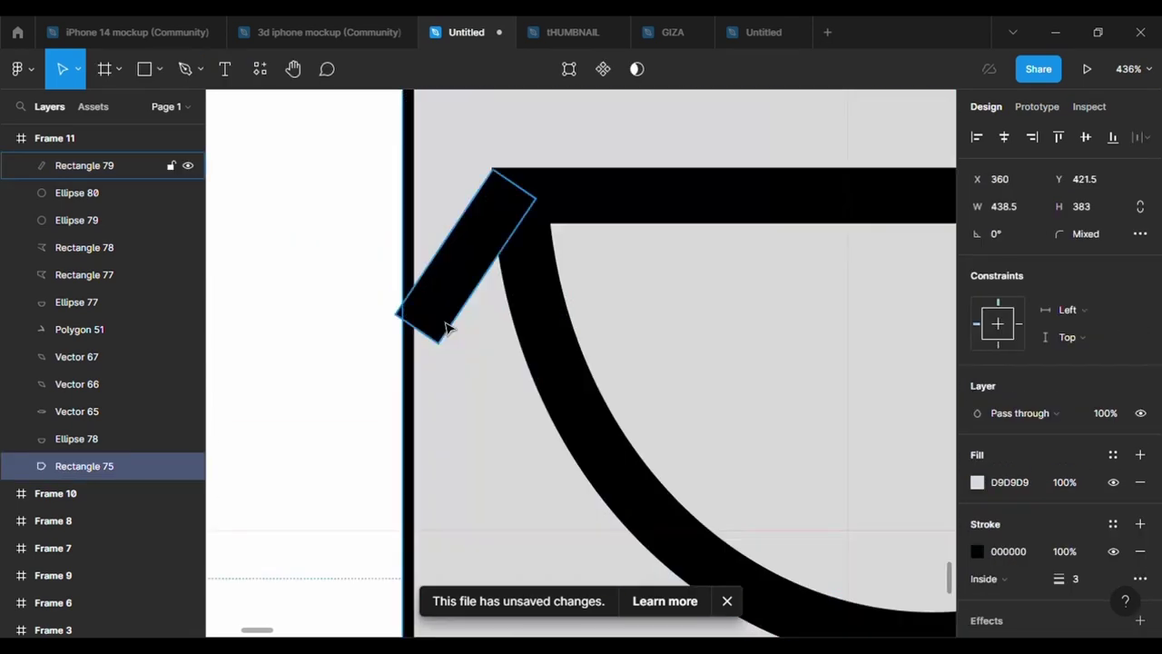
pyautogui.press('Return')
pyautogui.moveTo(424, 367); pyautogui.dragTo(409, 392)
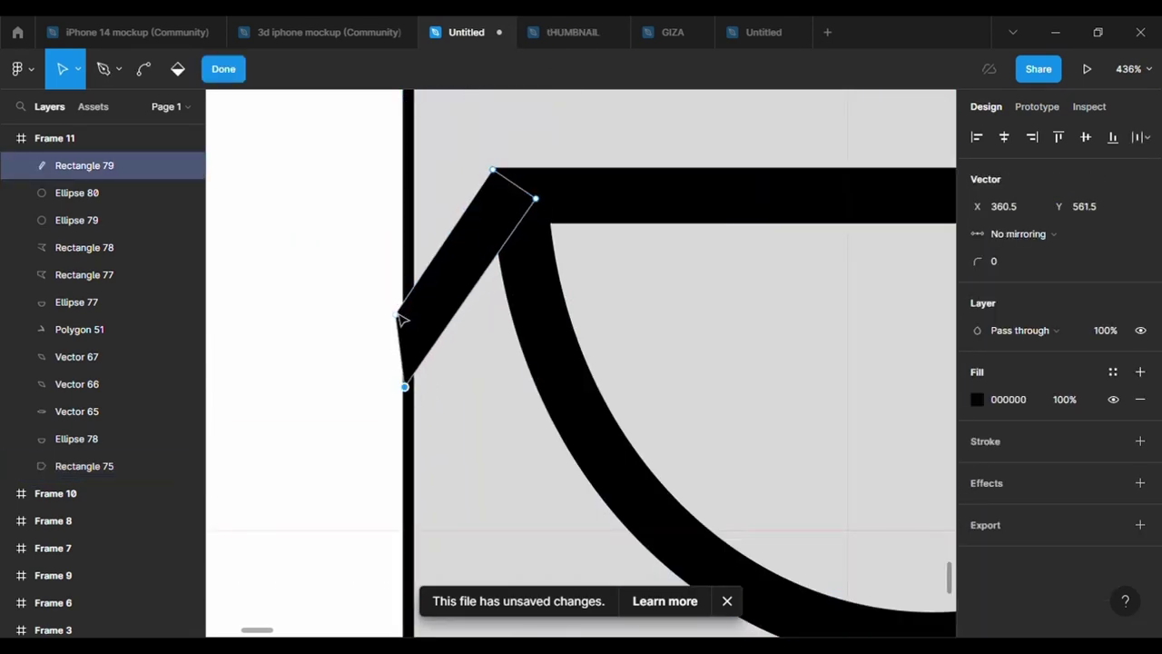
pyautogui.click(485, 462)
pyautogui.scroll(-5, 485, 462)
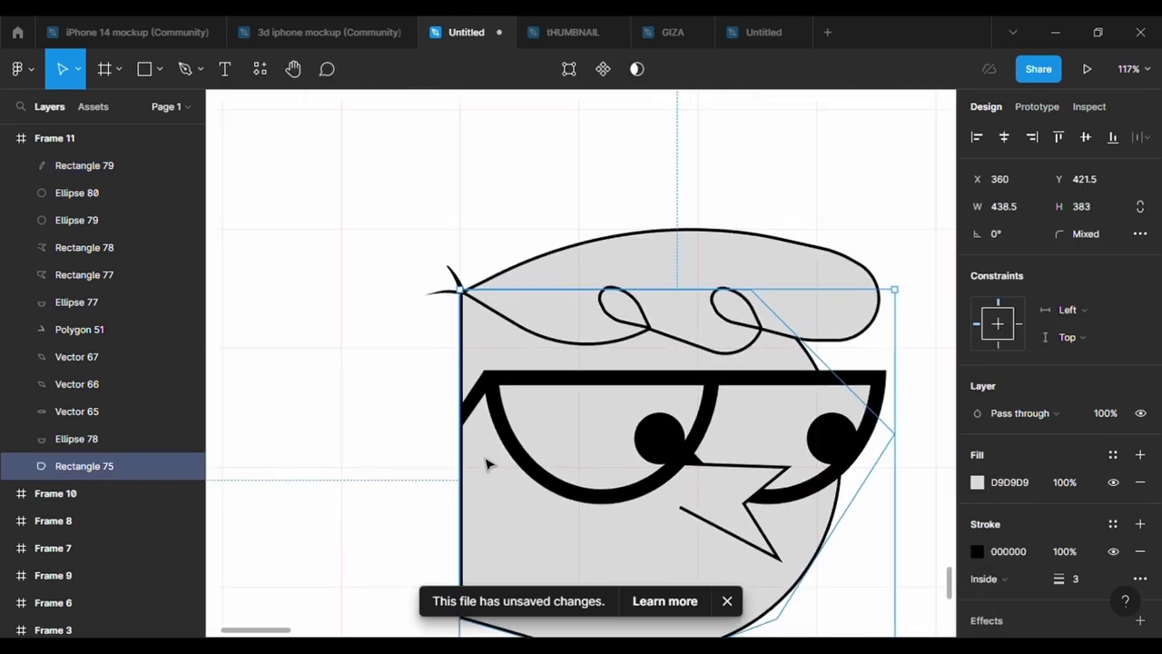
# Draw a circle at the head's left edge with a 3 px outline.
pyautogui.click(154, 72)
pyautogui.click(107, 171)
pyautogui.moveTo(411, 410); pyautogui.dragTo(500, 500)
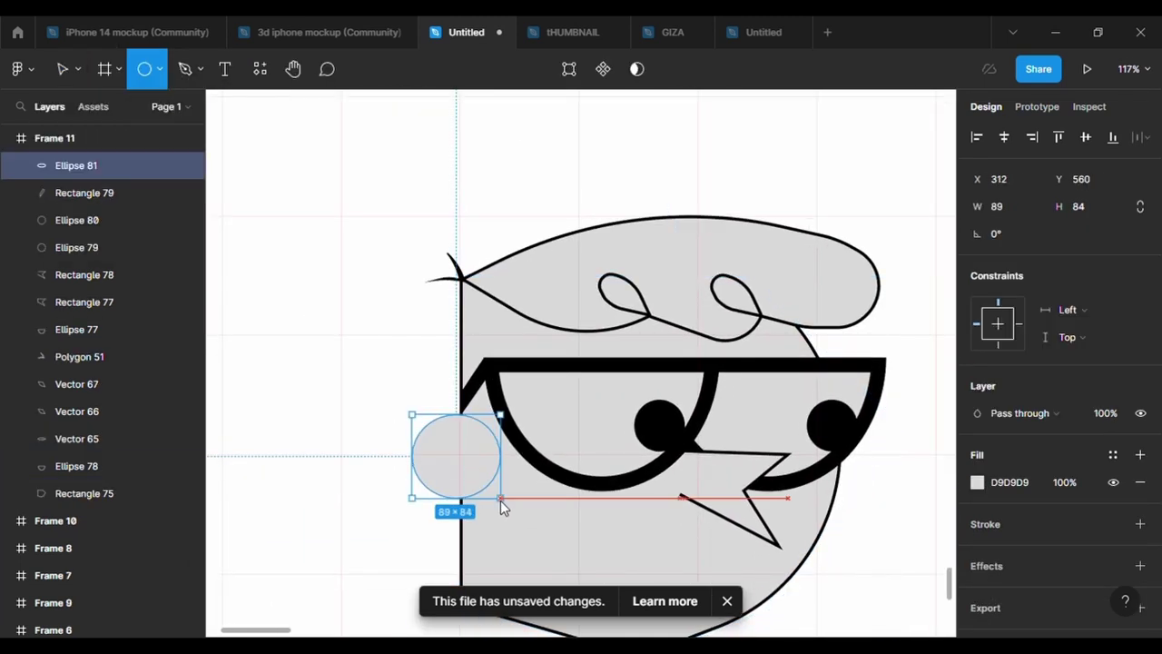
pyautogui.moveTo(461, 467); pyautogui.dragTo(445, 467)
pyautogui.click(1140, 524)
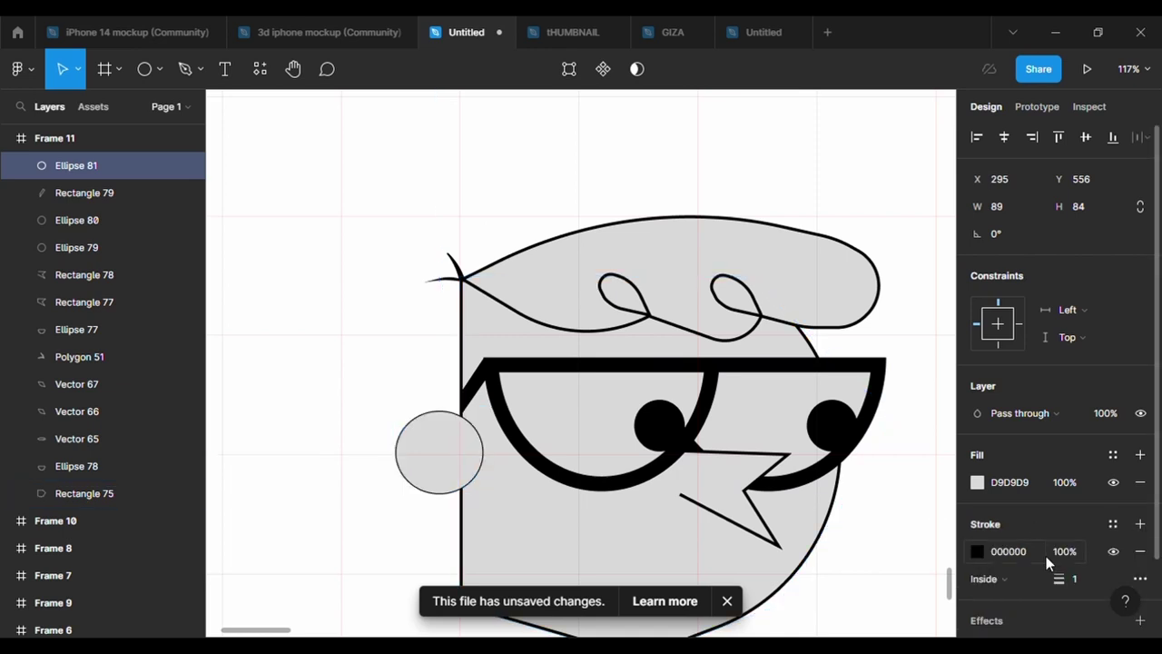
pyautogui.click(1077, 579)
pyautogui.write('3')
pyautogui.press('Return')
pyautogui.scroll(-2, 592, 537)
# Union the circle with the head, send it to back, and select the head rectangle inside.
pyautogui.keyDown('shift'); pyautogui.click(482, 479); pyautogui.keyUp('shift')
pyautogui.click(632, 70)
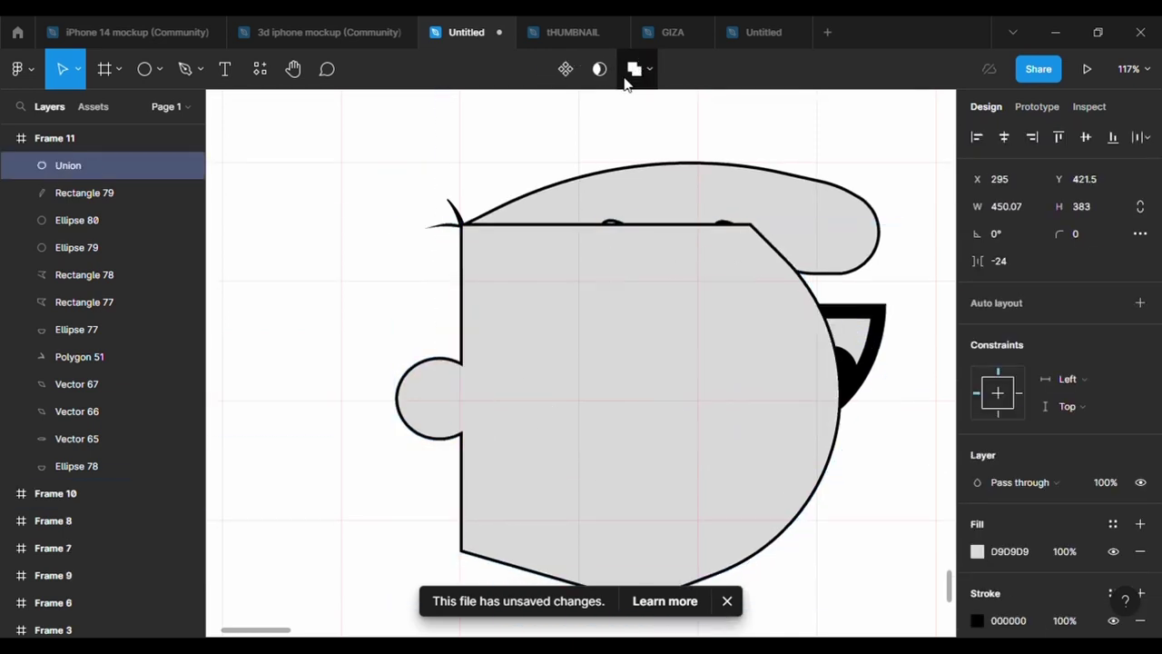
pyautogui.rightClick(525, 405)
pyautogui.click(601, 268)
pyautogui.scroll(-1, 808, 511)
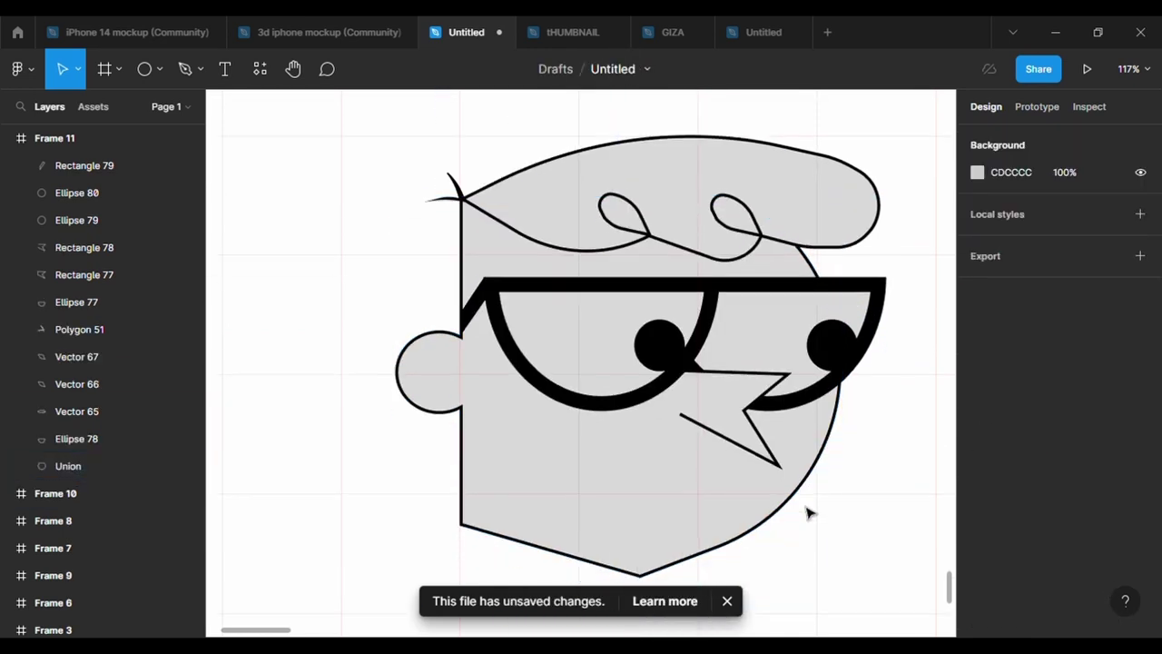
pyautogui.doubleClick(435, 369)
pyautogui.click(433, 484)
pyautogui.scroll(-2, 605, 477)
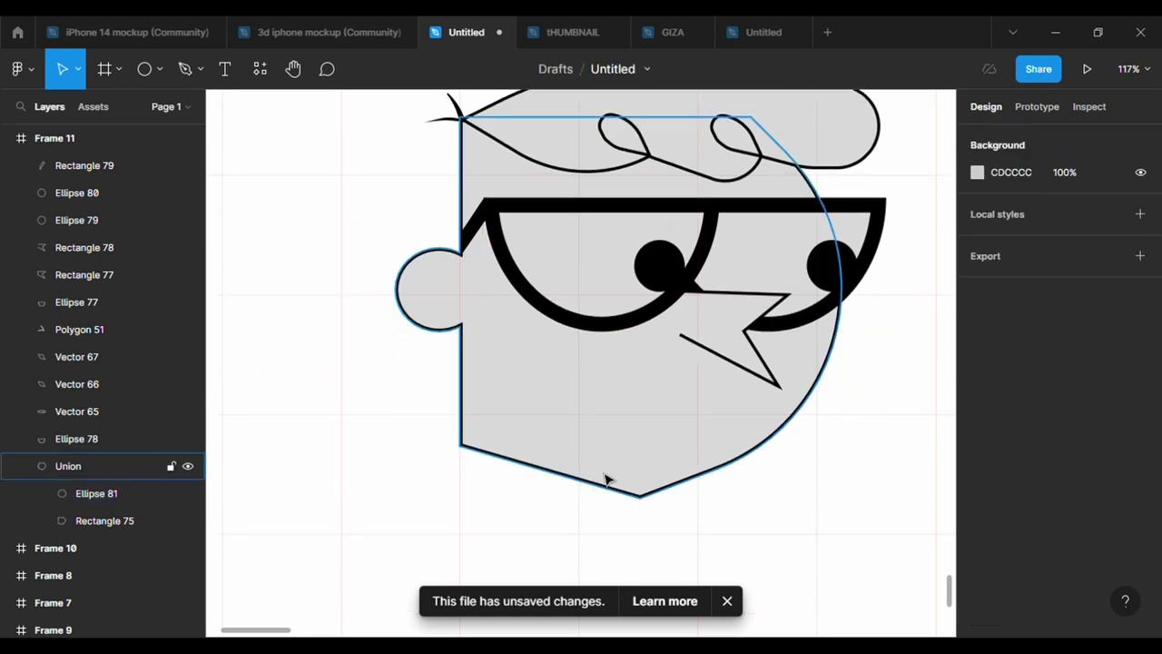
pyautogui.click(553, 386)
# Edit the head's points, raising the bottom-left corner and chin and pulling in the right jaw.
pyautogui.press('Return')
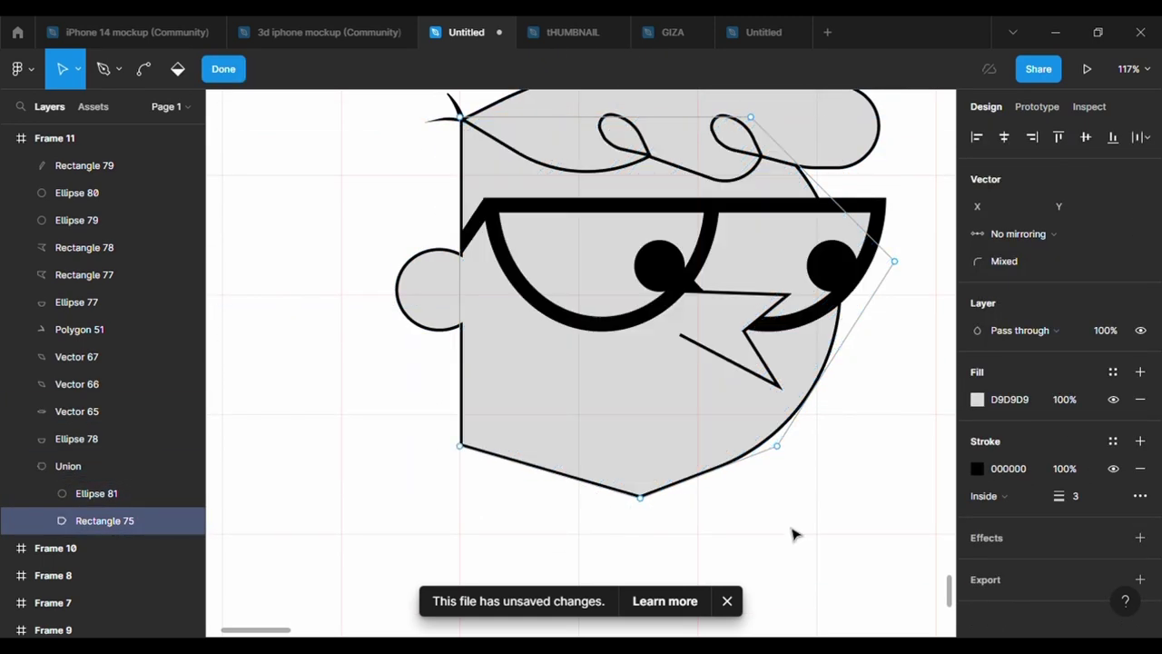
pyautogui.moveTo(836, 545)
pyautogui.mouseDown()
pyautogui.moveTo(456, 423)
pyautogui.moveTo(471, 381)
pyautogui.mouseUp()
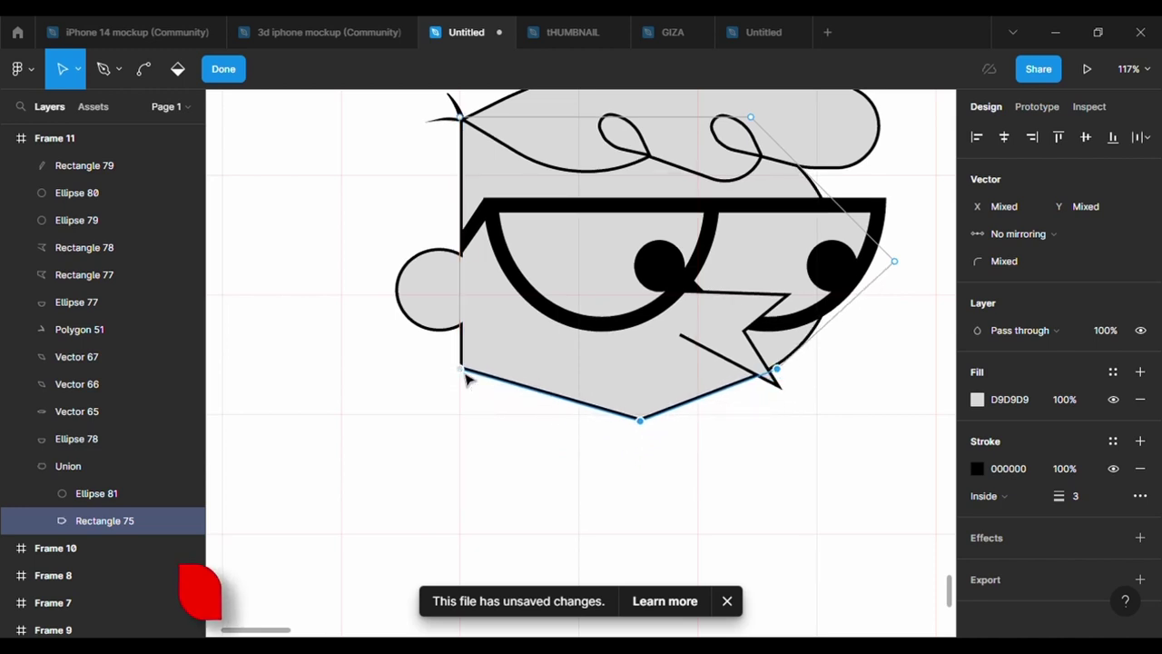
pyautogui.hotkey('ctrl', 'z')
pyautogui.moveTo(466, 440); pyautogui.dragTo(463, 362)
pyautogui.moveTo(640, 496)
pyautogui.mouseDown()
pyautogui.moveTo(649, 470)
pyautogui.moveTo(720, 478)
pyautogui.moveTo(732, 466)
pyautogui.moveTo(717, 462)
pyautogui.mouseUp()
pyautogui.moveTo(894, 261); pyautogui.dragTo(880, 260)
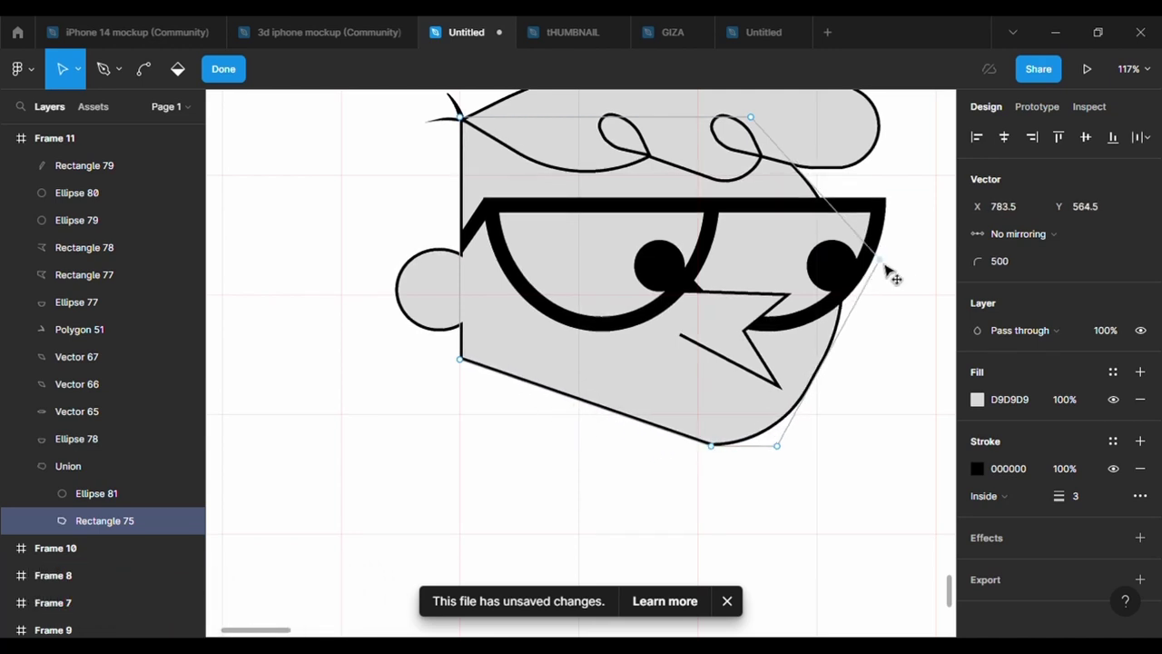
pyautogui.click(777, 446)
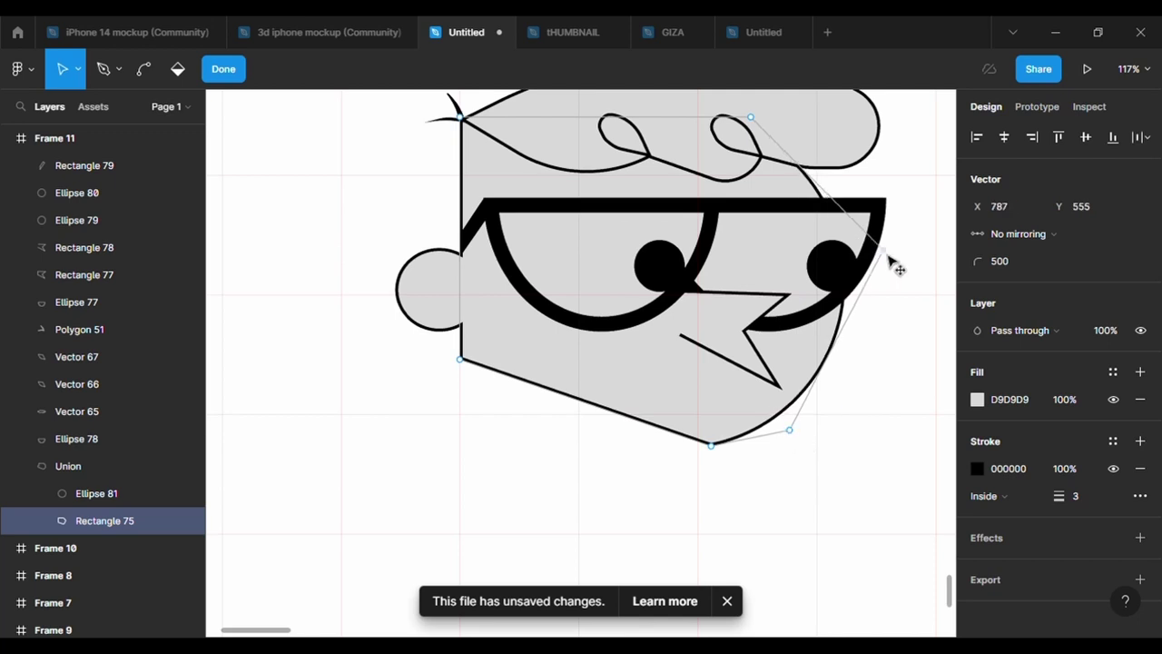
# Finish editing the head shape and clear the selection.
pyautogui.press('Escape')
pyautogui.scroll(-1, 895, 454)
pyautogui.scroll(-3, 895, 453)
pyautogui.click(895, 454)
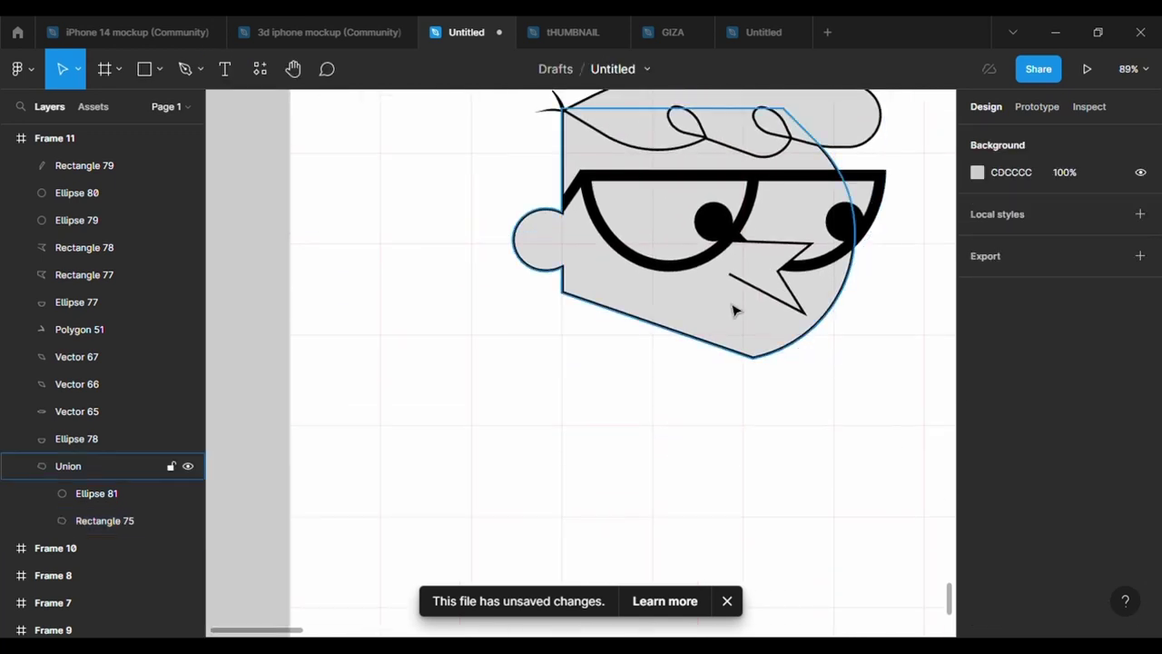
pyautogui.scroll(-1, 662, 462)
pyautogui.press('r')
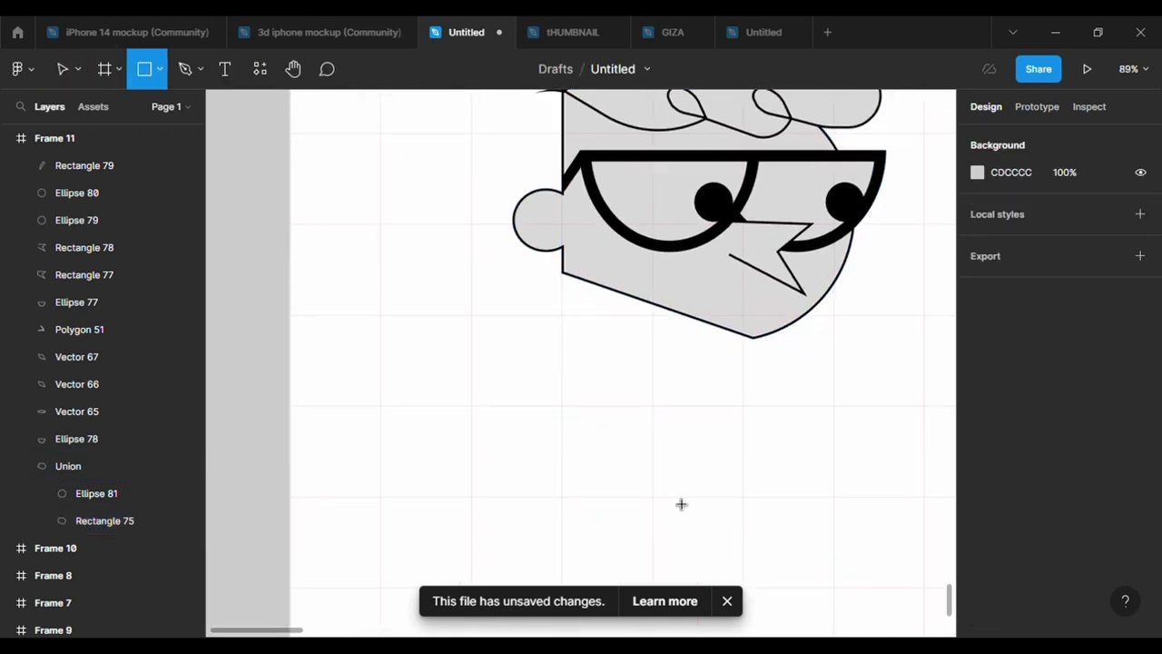
pyautogui.scroll(-3, 732, 553)
pyautogui.scroll(3, 732, 552)
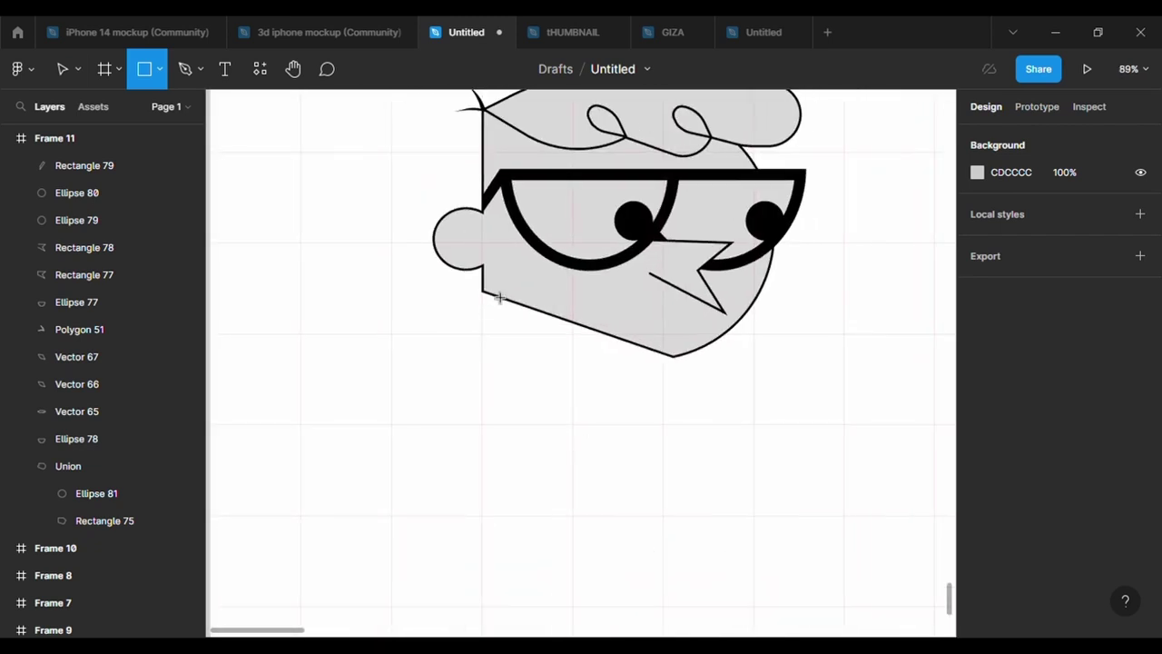
# Draw a body rectangle behind the head with a 3 px outline and stretch it taller.
pyautogui.moveTo(481, 292); pyautogui.dragTo(753, 436)
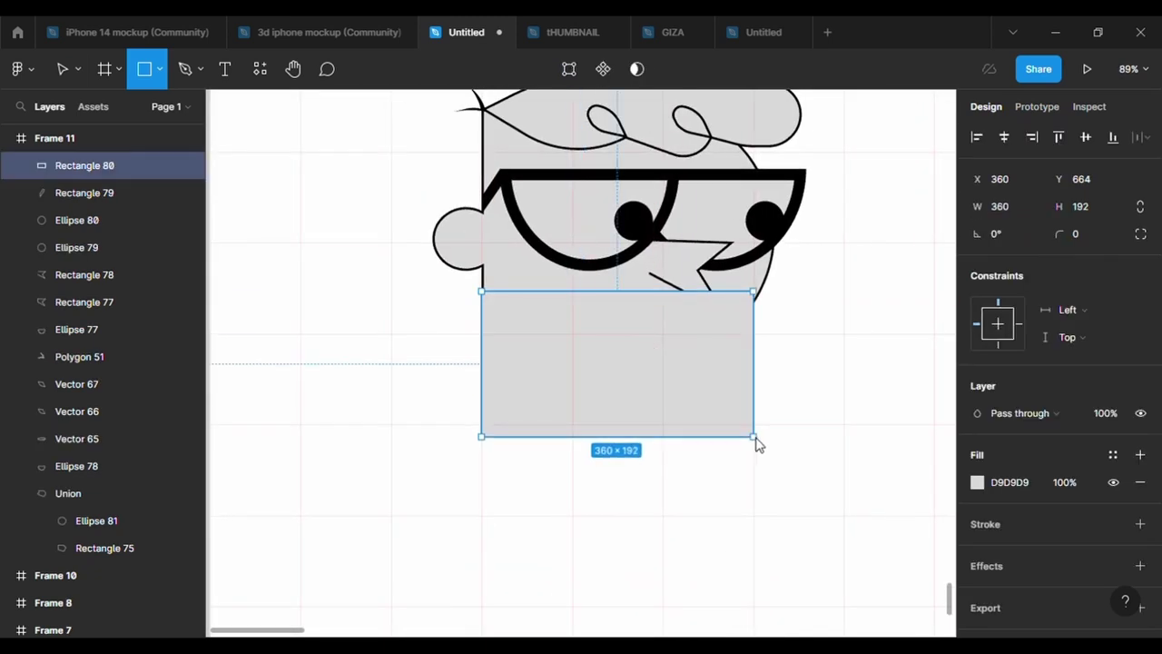
pyautogui.rightClick(676, 381)
pyautogui.click(726, 287)
pyautogui.click(1140, 523)
pyautogui.click(1075, 578)
pyautogui.write('3')
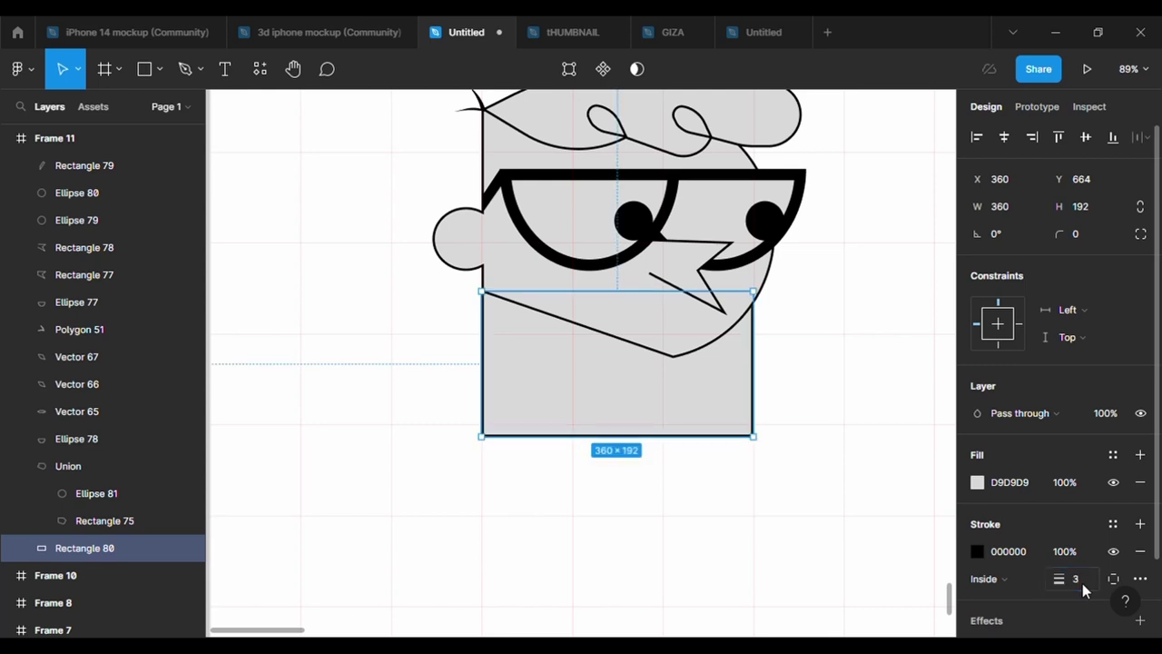
pyautogui.moveTo(643, 450); pyautogui.dragTo(645, 478)
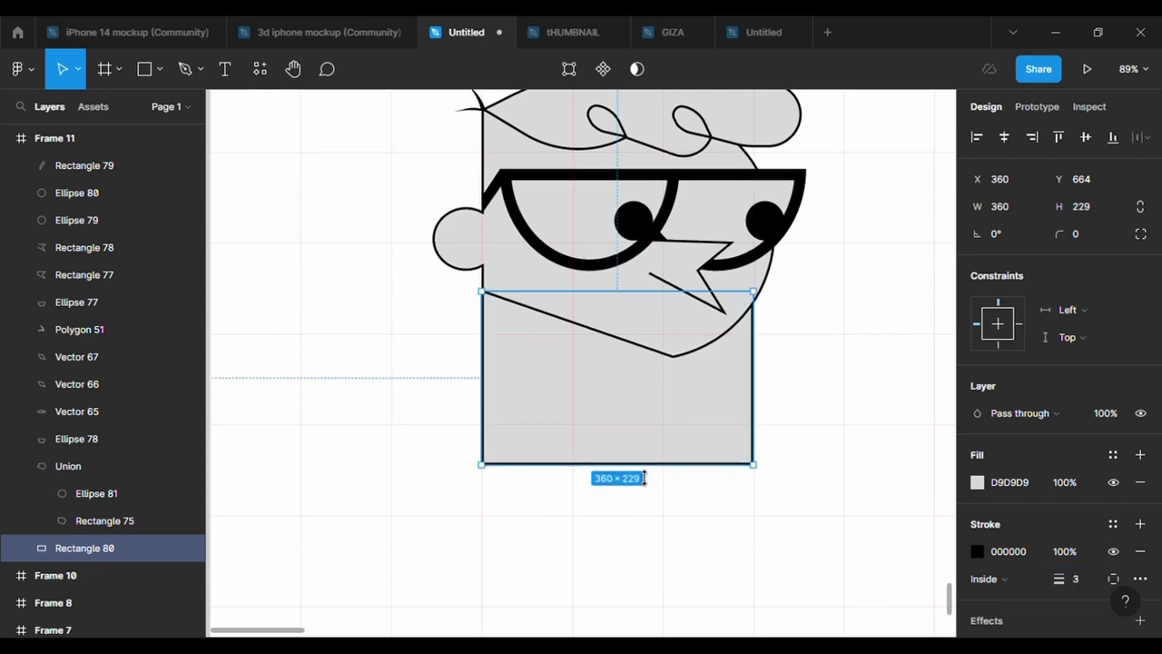
pyautogui.scroll(1, 639, 470)
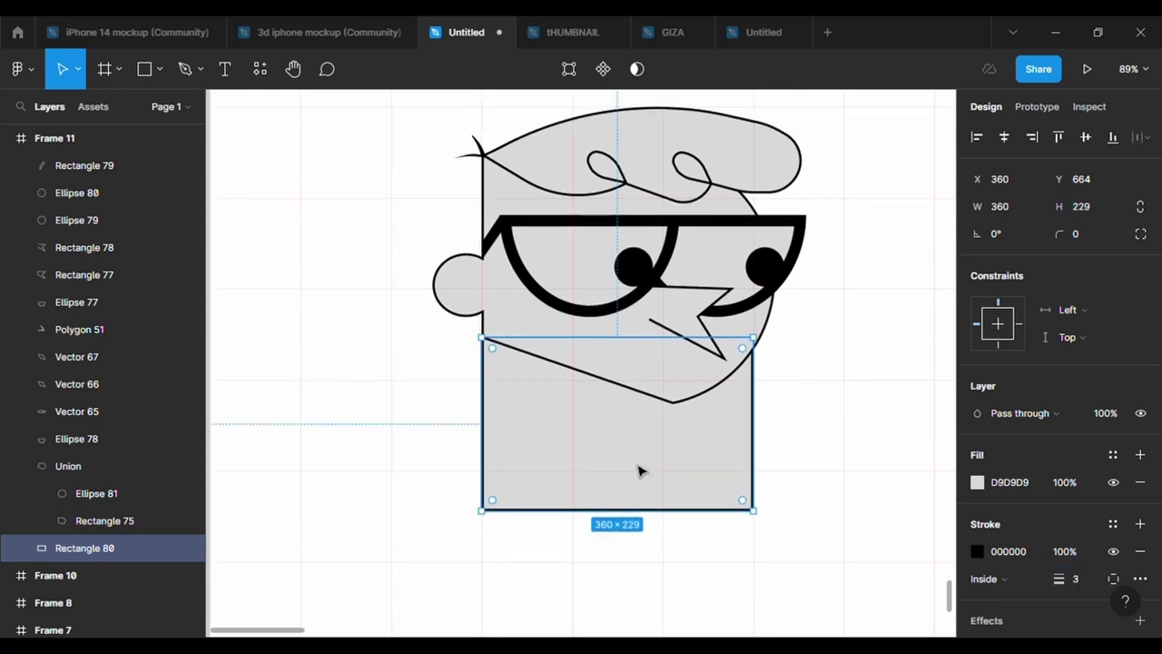
pyautogui.scroll(-1, 639, 469)
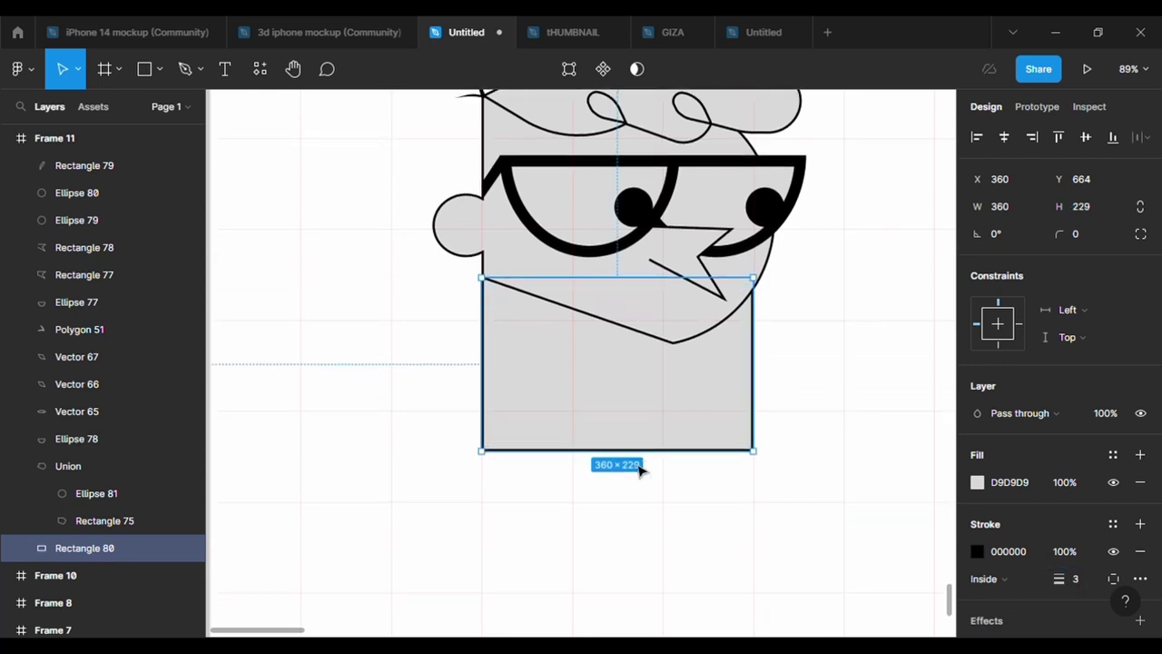
# Draw a vertical Pen line from the body's bottom edge up to the chin.
pyautogui.click(186, 79)
pyautogui.scroll(5, 577, 463)
pyautogui.click(570, 449)
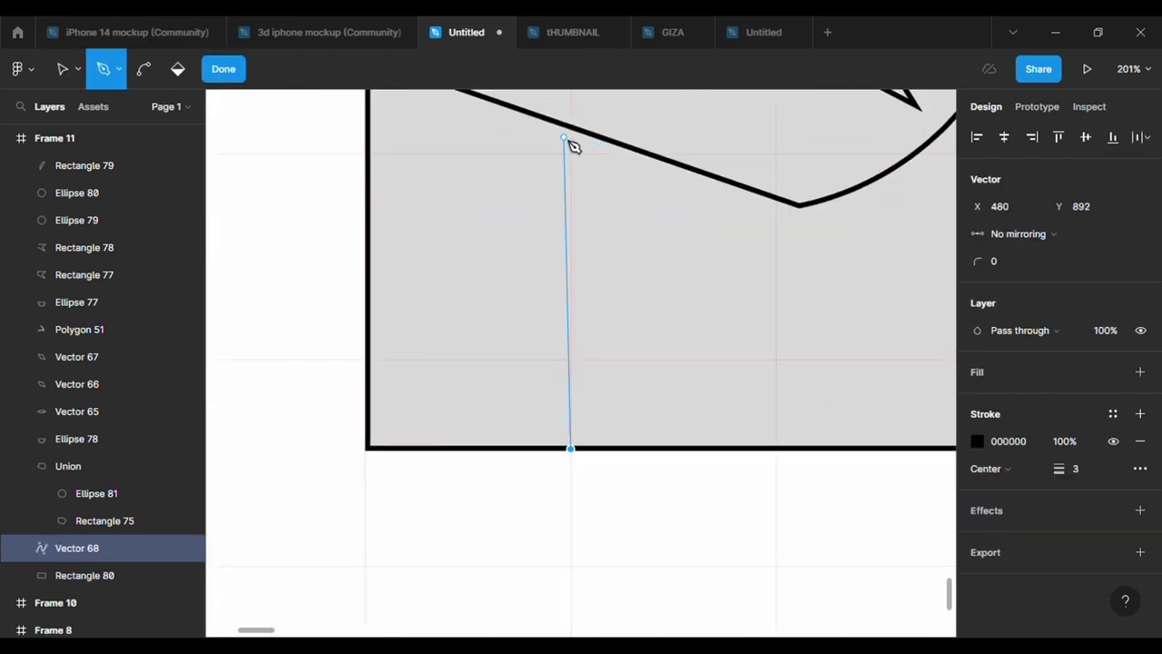
pyautogui.click(572, 127)
pyautogui.press('Escape')
pyautogui.press('Escape')
pyautogui.scroll(-5, 651, 226)
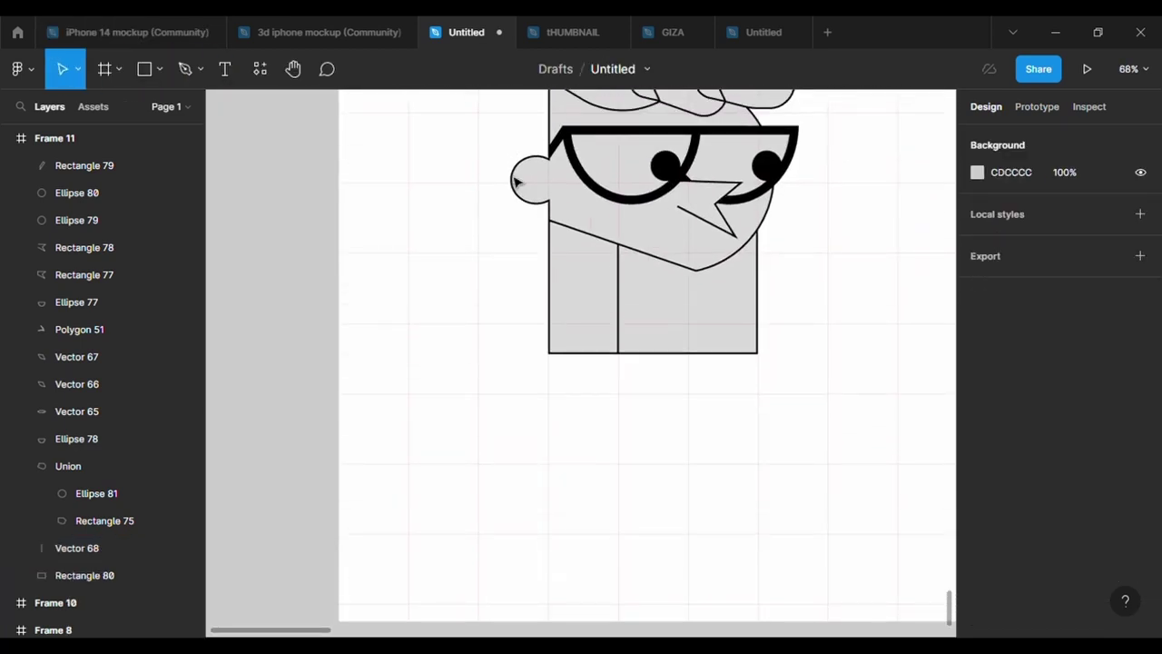
# Draw a thin black oval button on the coat.
pyautogui.click(160, 74)
pyautogui.click(81, 172)
pyautogui.scroll(3, 648, 305)
pyautogui.moveTo(623, 241)
pyautogui.mouseDown()
pyautogui.moveTo(641, 344)
pyautogui.moveTo(636, 283)
pyautogui.mouseUp()
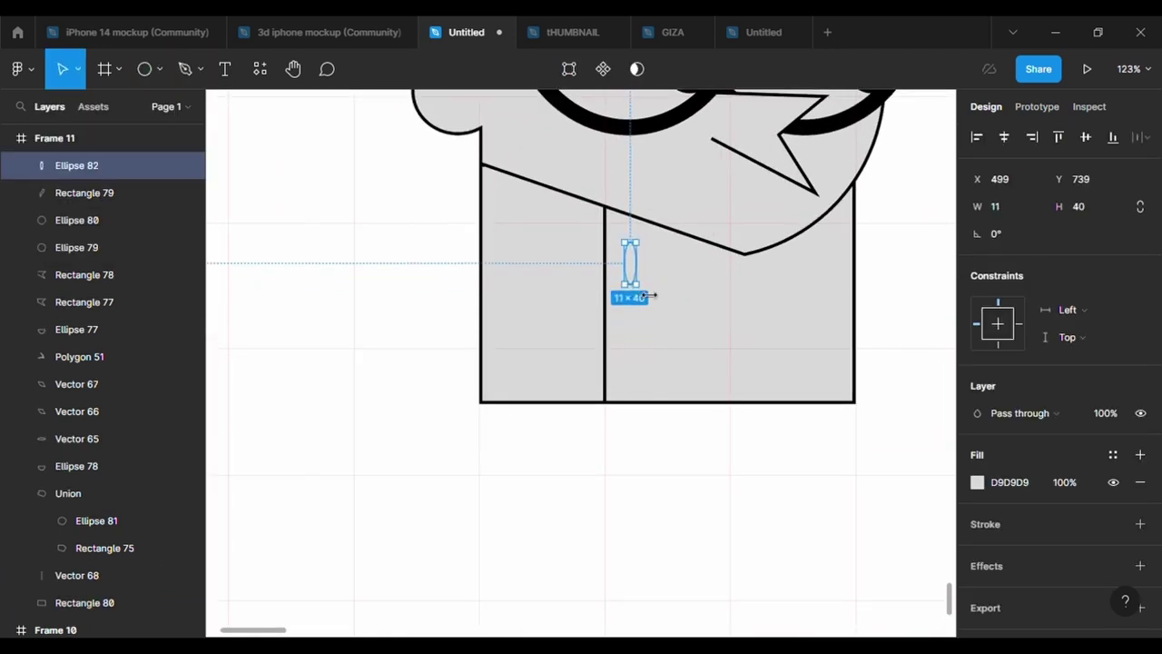
pyautogui.click(976, 482)
pyautogui.moveTo(868, 404); pyautogui.dragTo(786, 402)
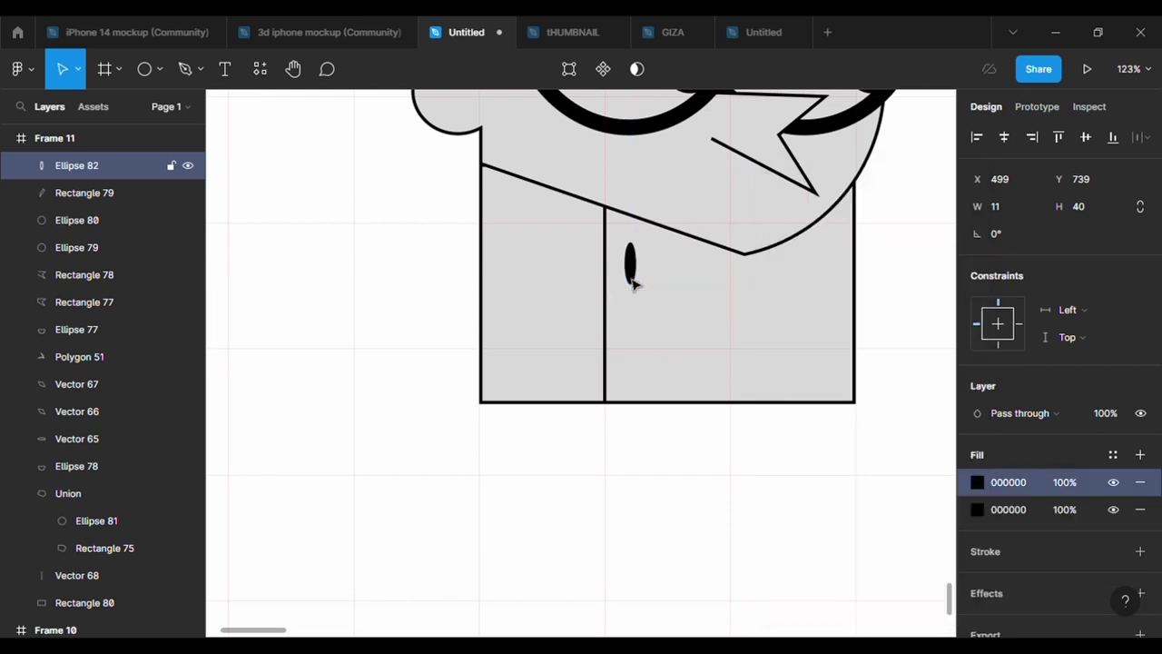
pyautogui.moveTo(630, 266)
pyautogui.mouseDown()
pyautogui.moveTo(636, 348)
pyautogui.moveTo(635, 264)
pyautogui.moveTo(638, 333)
pyautogui.mouseUp()
# Paste a second black oval button onto the coat and adjust its position.
pyautogui.rightClick(636, 273)
pyautogui.click(680, 169)
pyautogui.moveTo(635, 275); pyautogui.dragTo(637, 284)
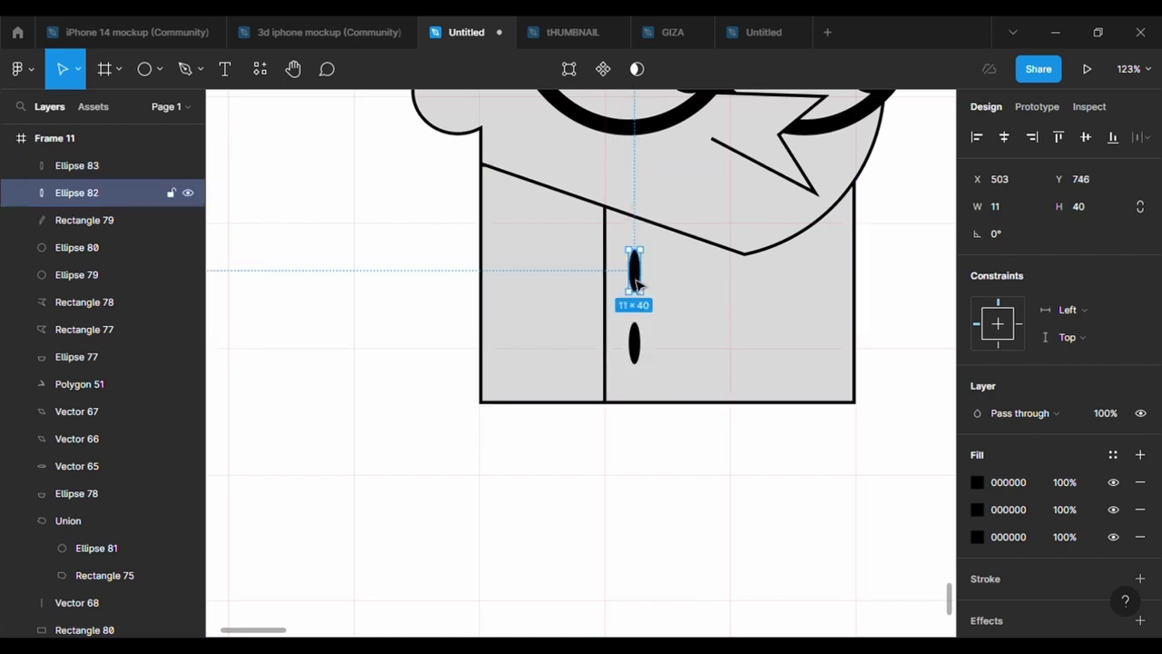
pyautogui.click(712, 472)
pyautogui.keyDown('ctrl'); pyautogui.scroll(-3, 713, 472); pyautogui.keyUp('ctrl')
pyautogui.scroll(-1, 713, 472)
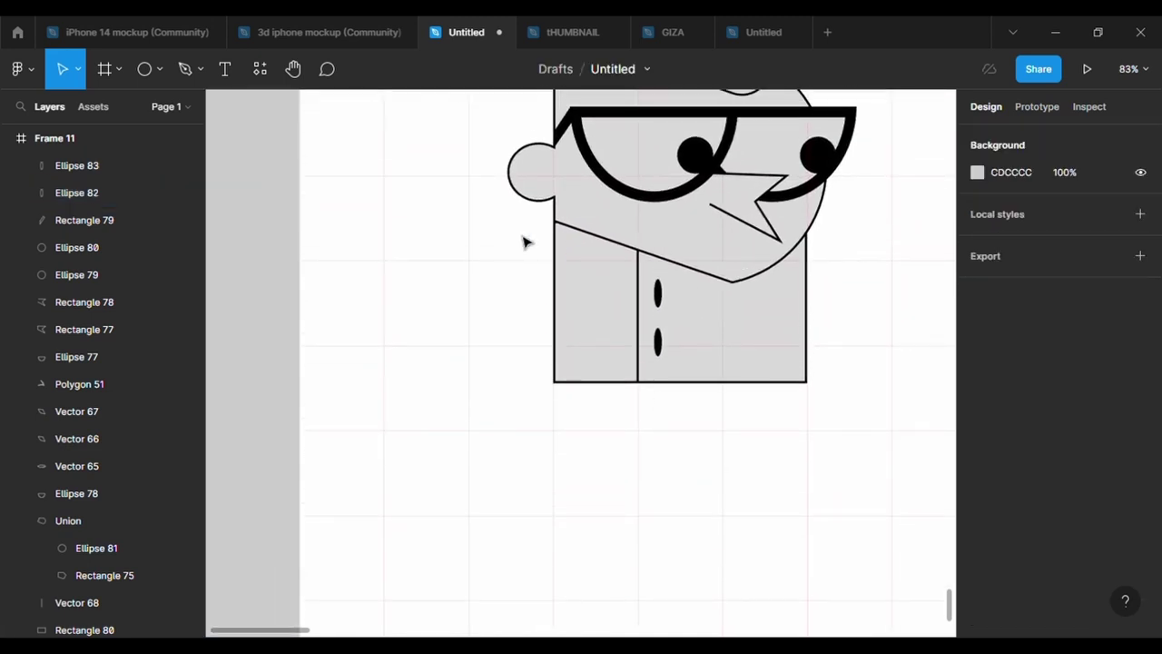
pyautogui.click(159, 71)
pyautogui.click(99, 109)
pyautogui.scroll(-1, 657, 515)
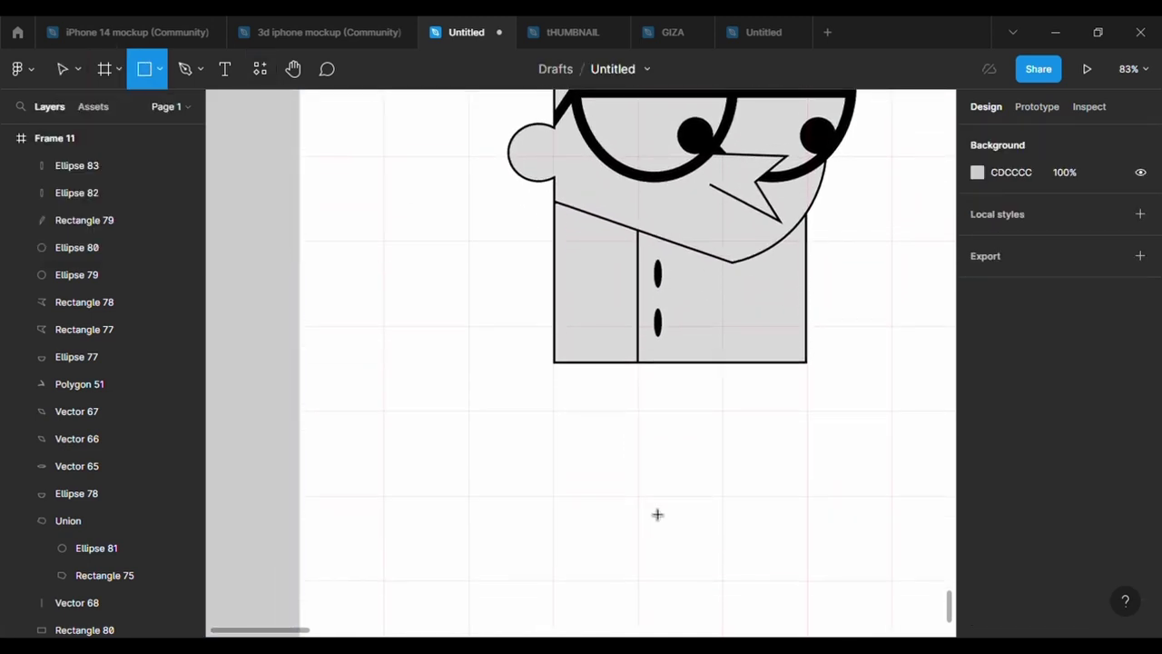
# Draw a rectangle below the coat, send it behind the coat, and give it a 3 px outline.
pyautogui.moveTo(607, 347); pyautogui.dragTo(695, 489)
pyautogui.rightClick(667, 456)
pyautogui.click(713, 285)
pyautogui.click(1140, 523)
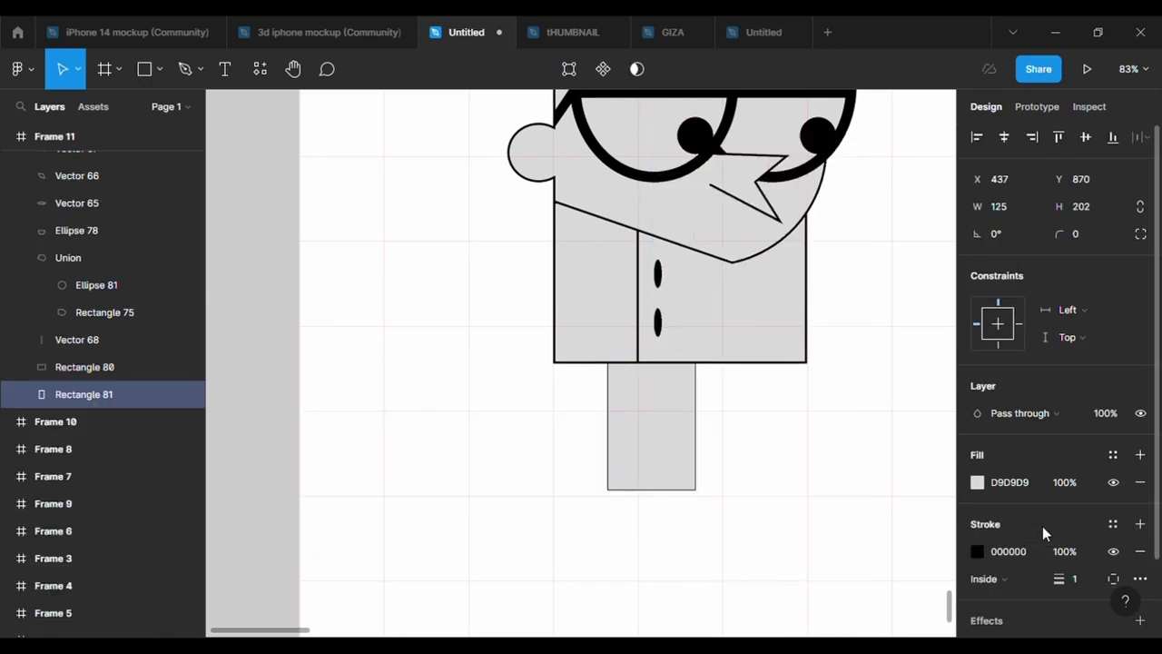
pyautogui.click(1074, 579)
pyautogui.write('3')
pyautogui.press('Return')
# Edit the rectangle's points into a flared leg shape with a notched bottom.
pyautogui.doubleClick(614, 363)
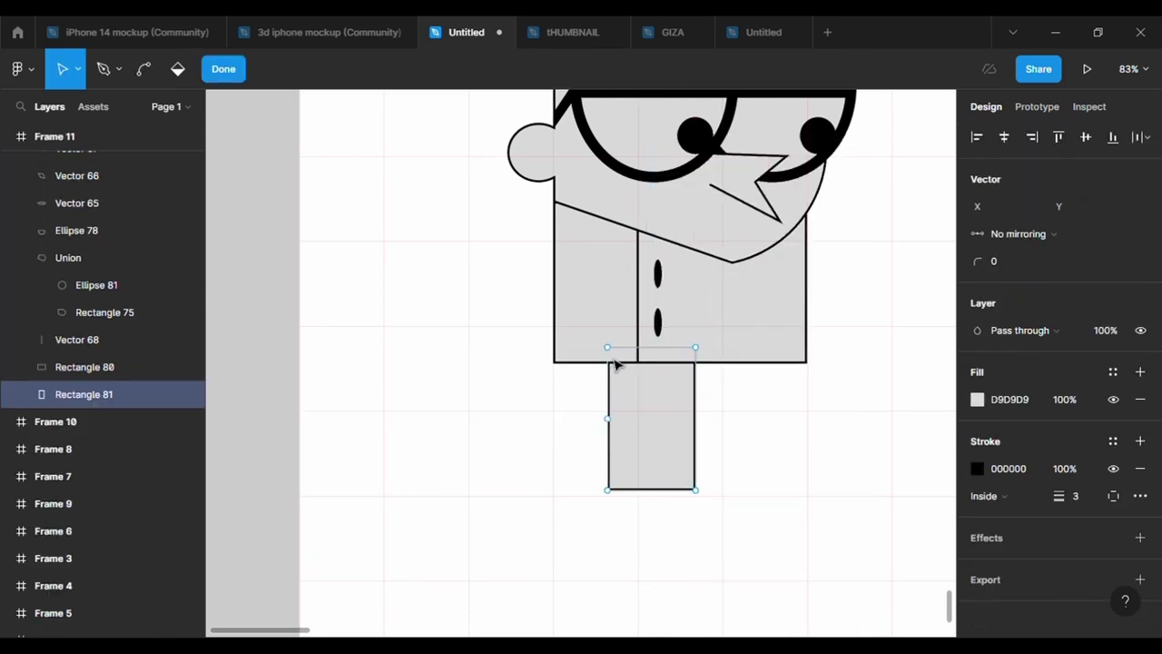
pyautogui.moveTo(609, 490)
pyautogui.mouseDown()
pyautogui.moveTo(575, 453)
pyautogui.moveTo(653, 430)
pyautogui.mouseUp()
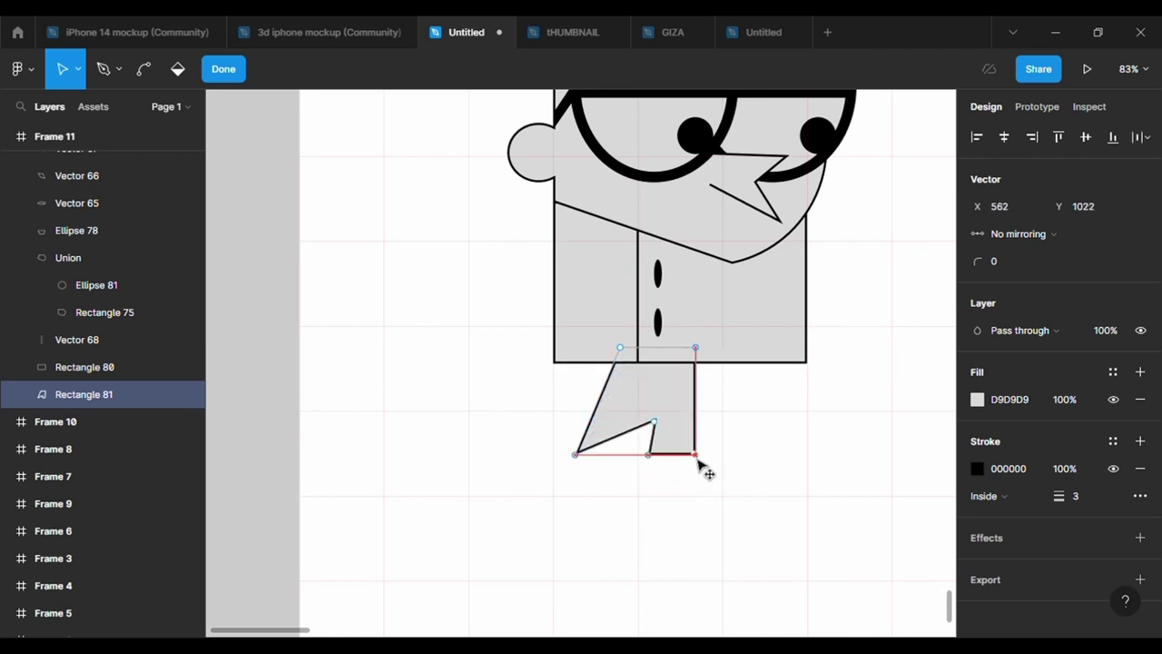
pyautogui.moveTo(659, 426); pyautogui.dragTo(667, 437)
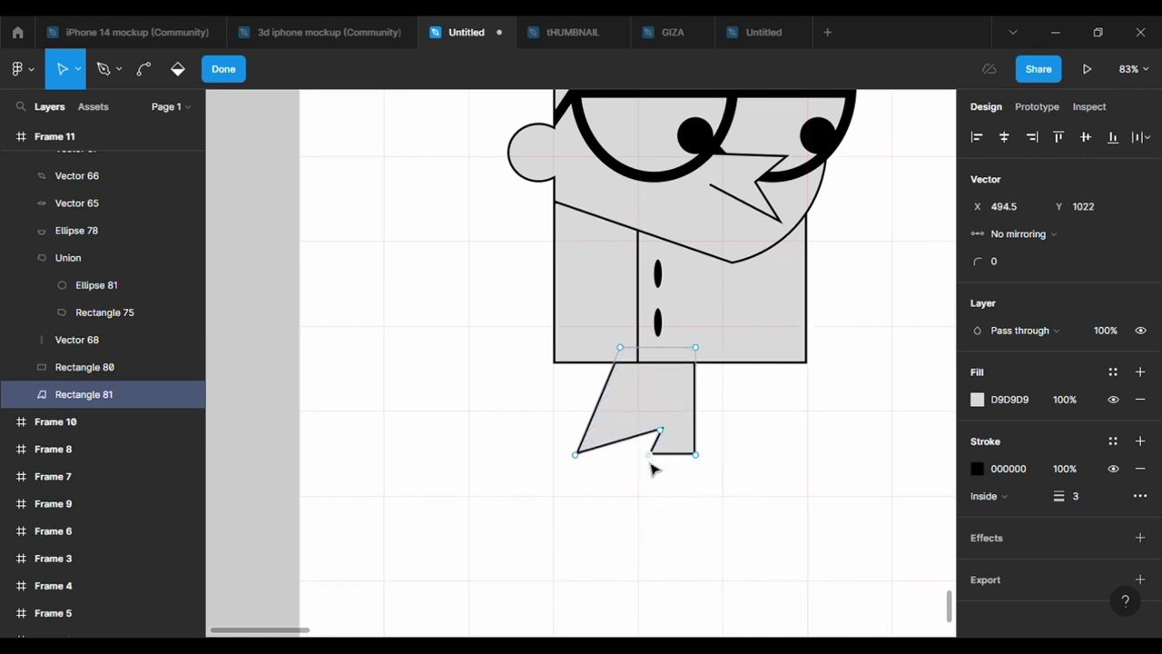
pyautogui.moveTo(666, 443); pyautogui.dragTo(662, 440)
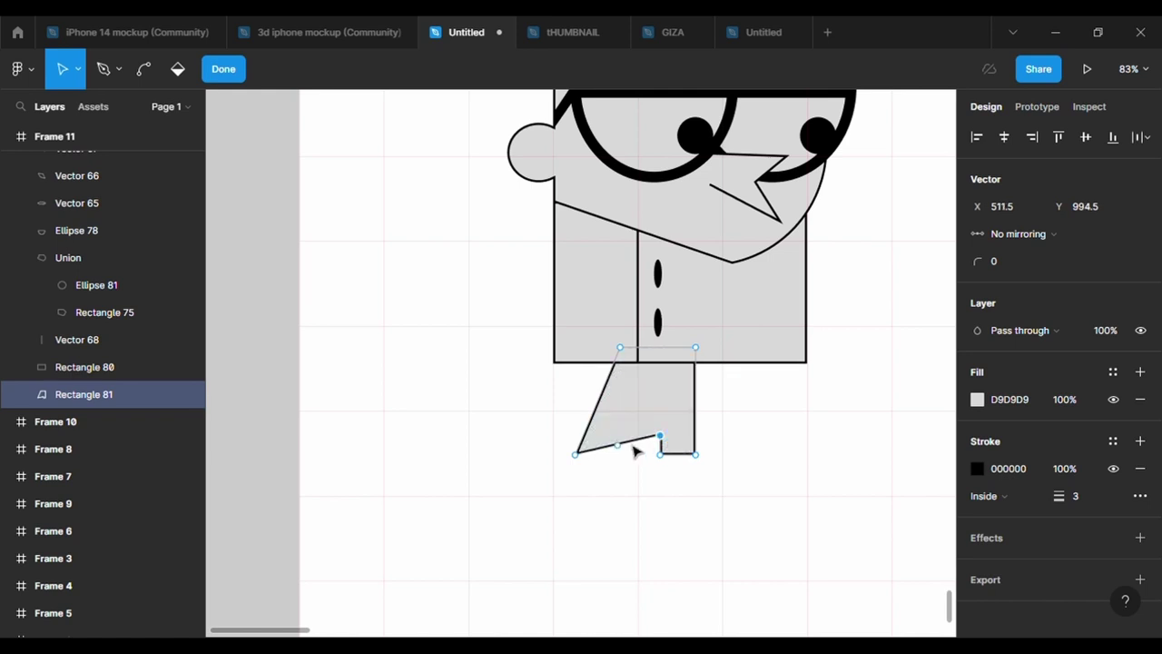
pyautogui.moveTo(621, 348); pyautogui.dragTo(630, 349)
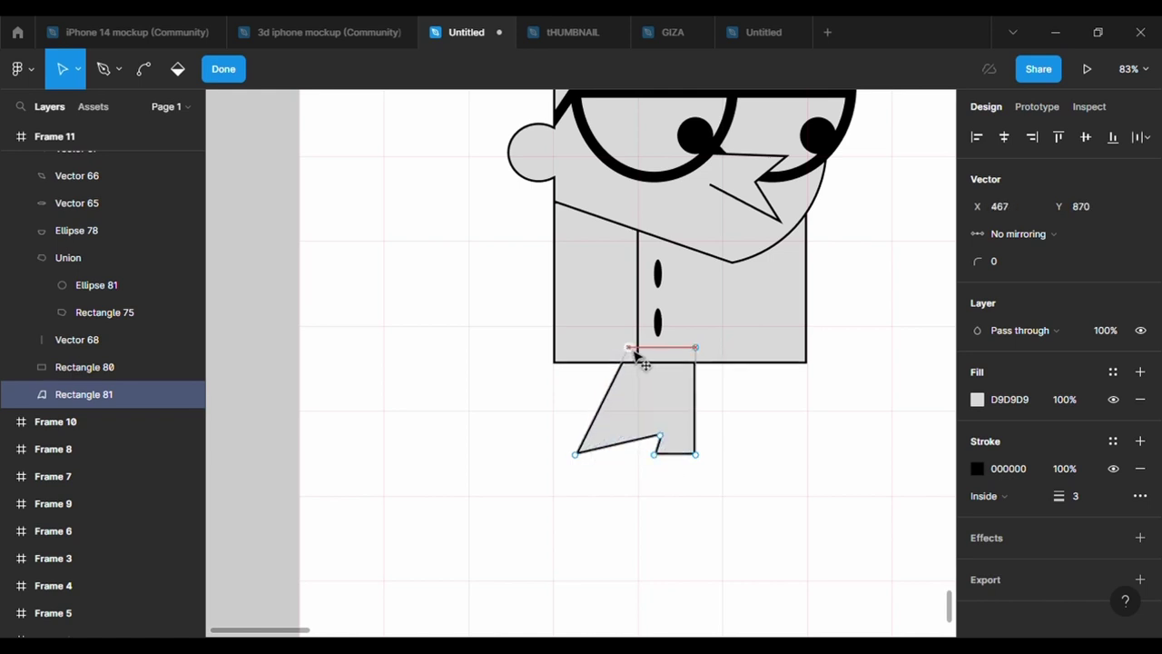
pyautogui.press('Escape')
# Fill the leg shape black and shift it into place.
pyautogui.click(977, 479)
pyautogui.moveTo(871, 300); pyautogui.dragTo(703, 566)
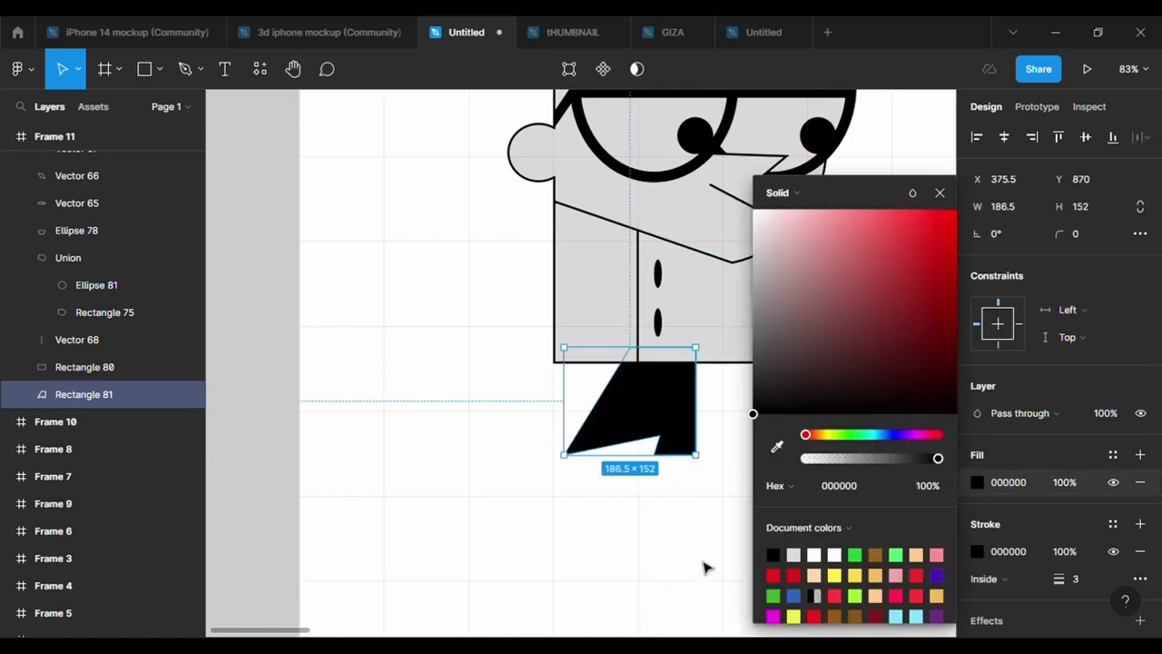
pyautogui.click(703, 565)
pyautogui.moveTo(686, 441)
pyautogui.mouseDown()
pyautogui.moveTo(672, 441)
pyautogui.moveTo(754, 430)
pyautogui.mouseUp()
# Duplicate the leg, flip the copy horizontally, and check both legs' stroke colours.
pyautogui.hotkey('ctrl', 'd')
pyautogui.hotkey('shift', 'h')
pyautogui.keyDown('ctrl'); pyautogui.scroll(-3, 753, 432); pyautogui.keyUp('ctrl')
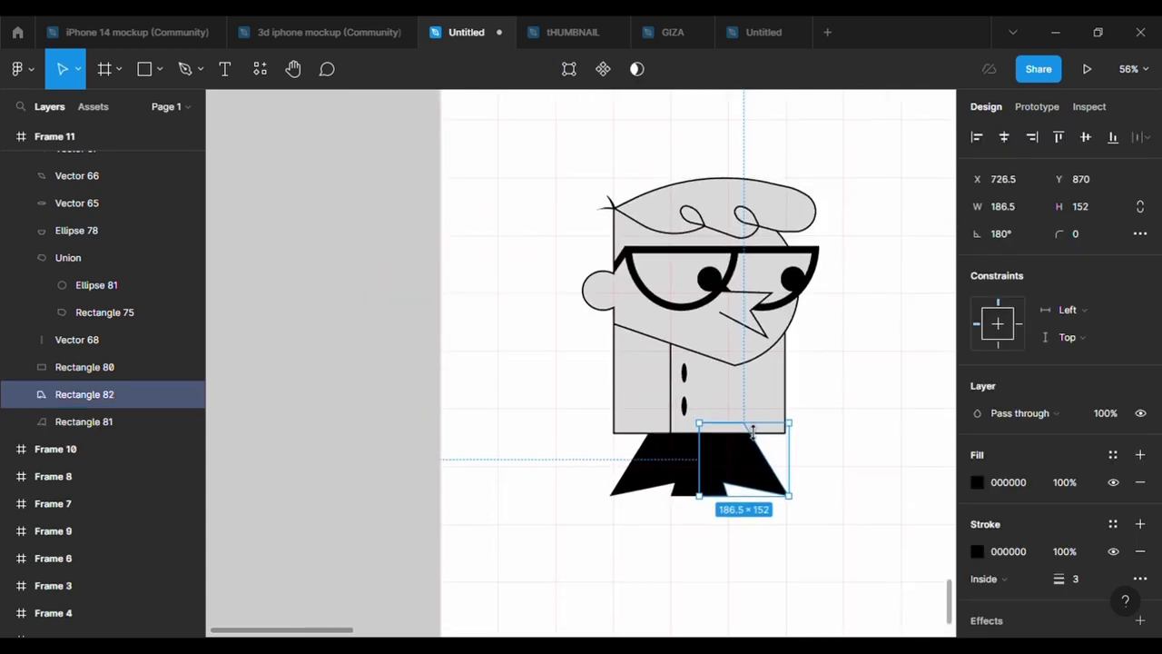
pyautogui.click(983, 555)
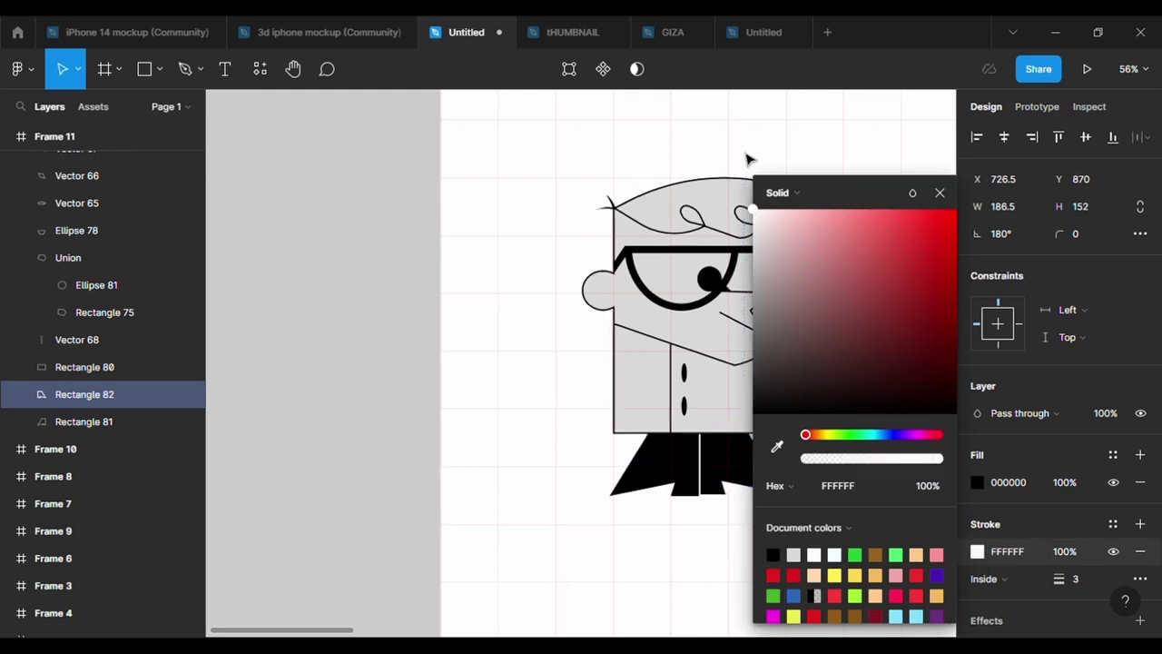
pyautogui.click(737, 570)
pyautogui.click(685, 481)
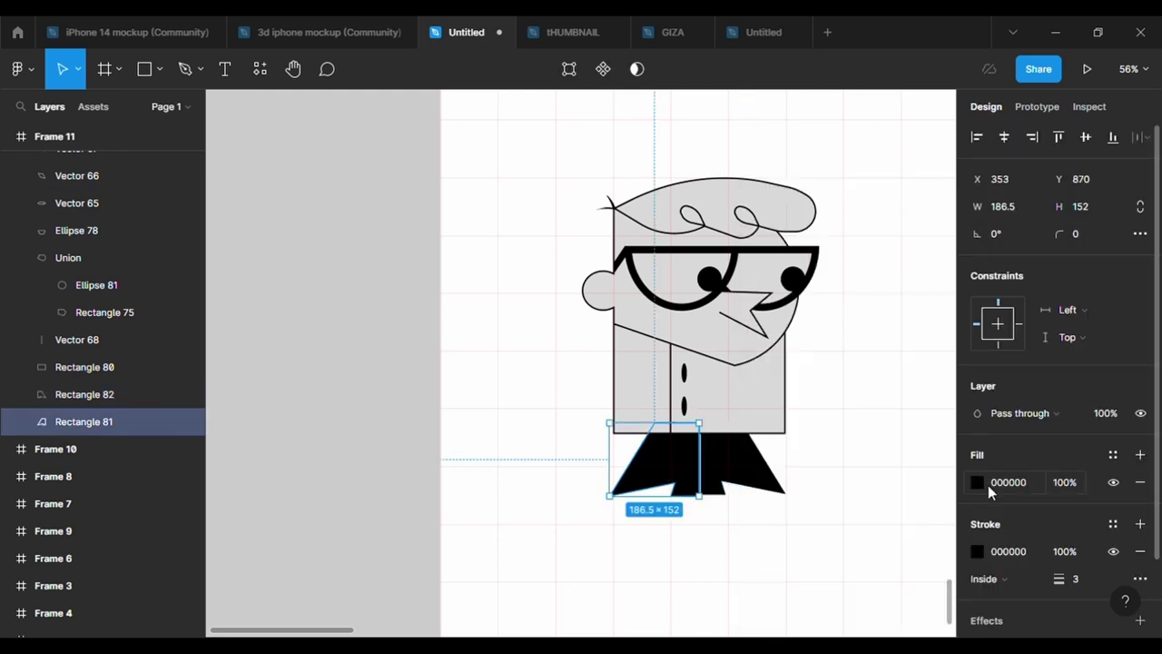
pyautogui.click(977, 482)
pyautogui.click(976, 551)
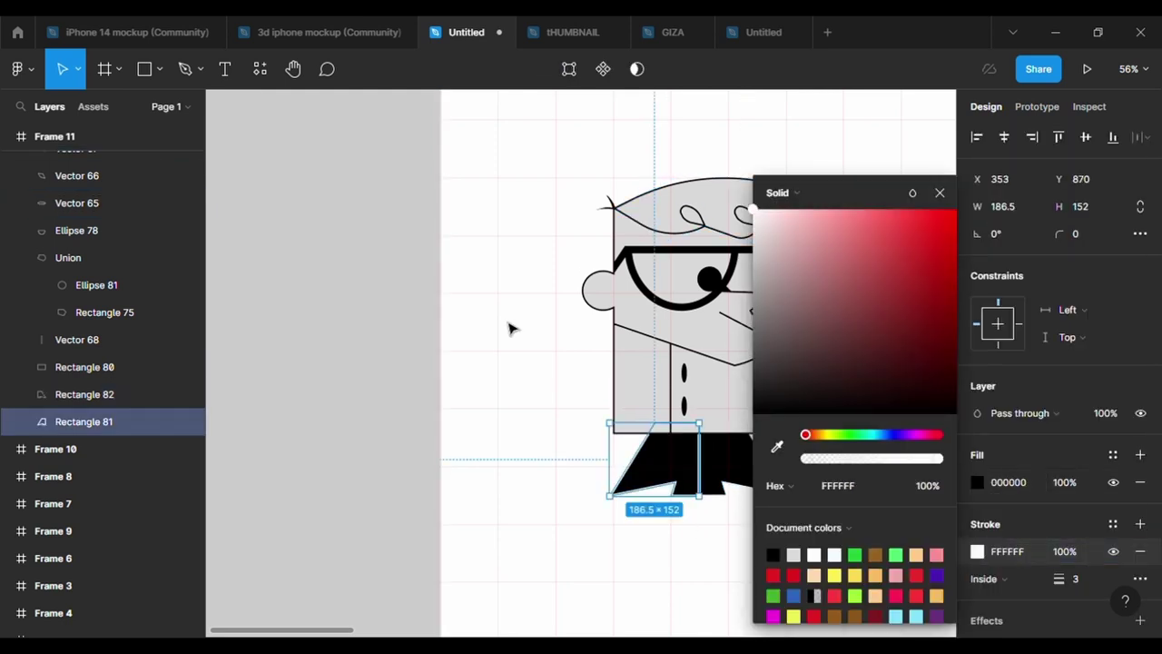
pyautogui.click(740, 541)
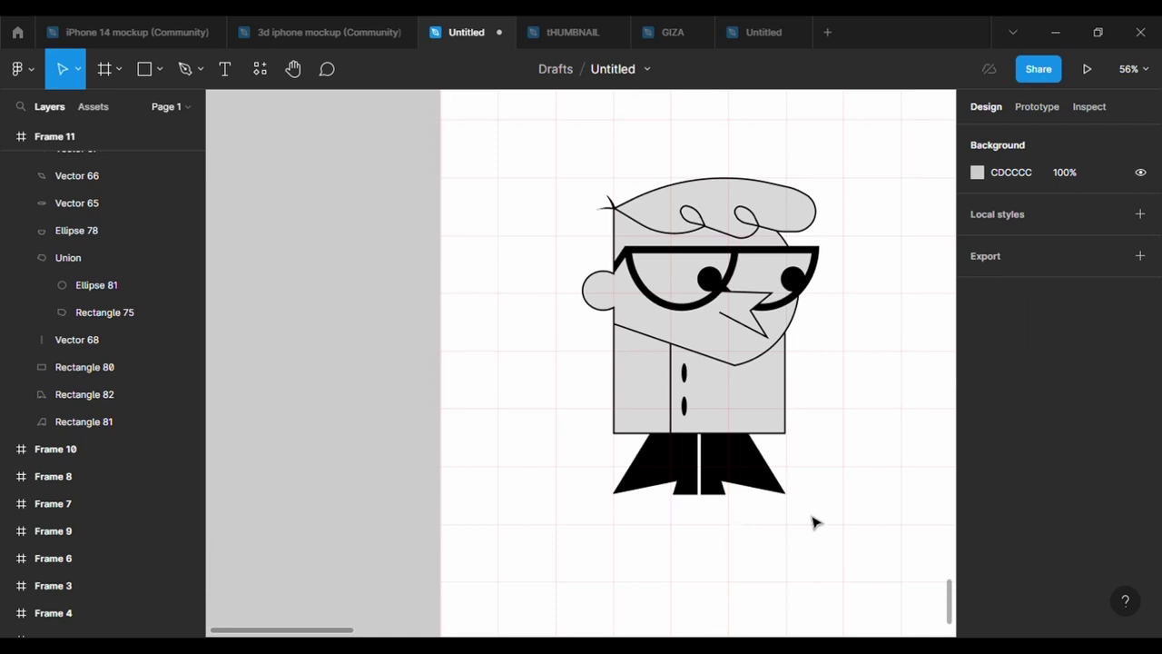
pyautogui.scroll(3, 815, 522)
# Draw a black-outlined polygon triangle left of the character.
pyautogui.click(161, 75)
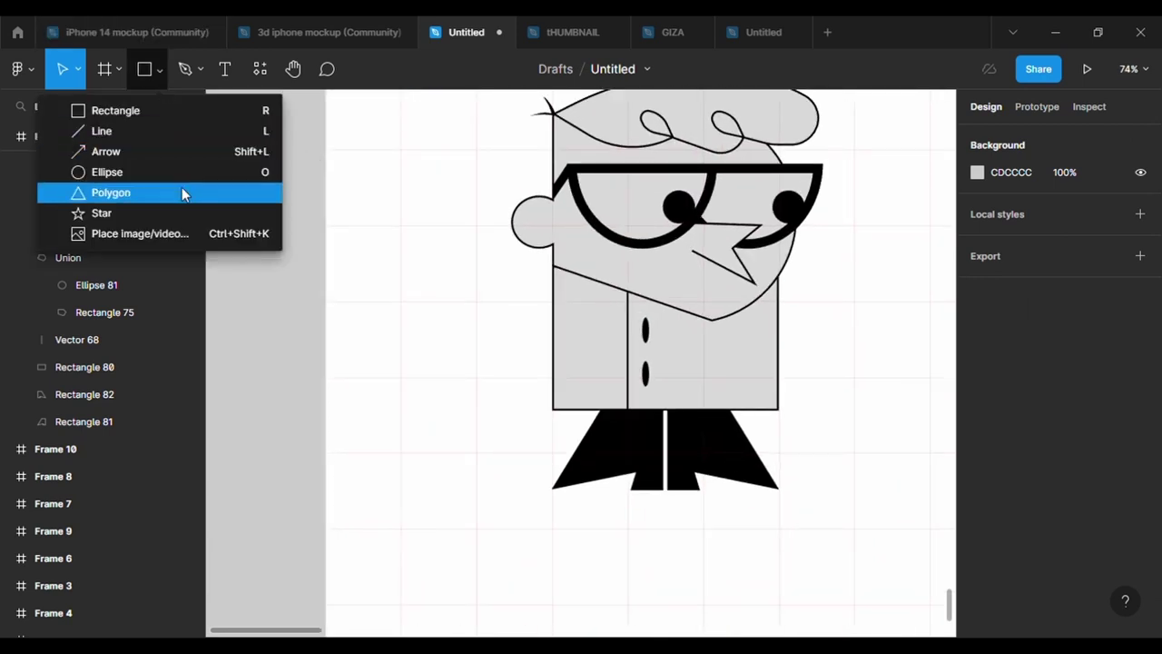
pyautogui.click(181, 187)
pyautogui.moveTo(435, 325); pyautogui.dragTo(503, 362)
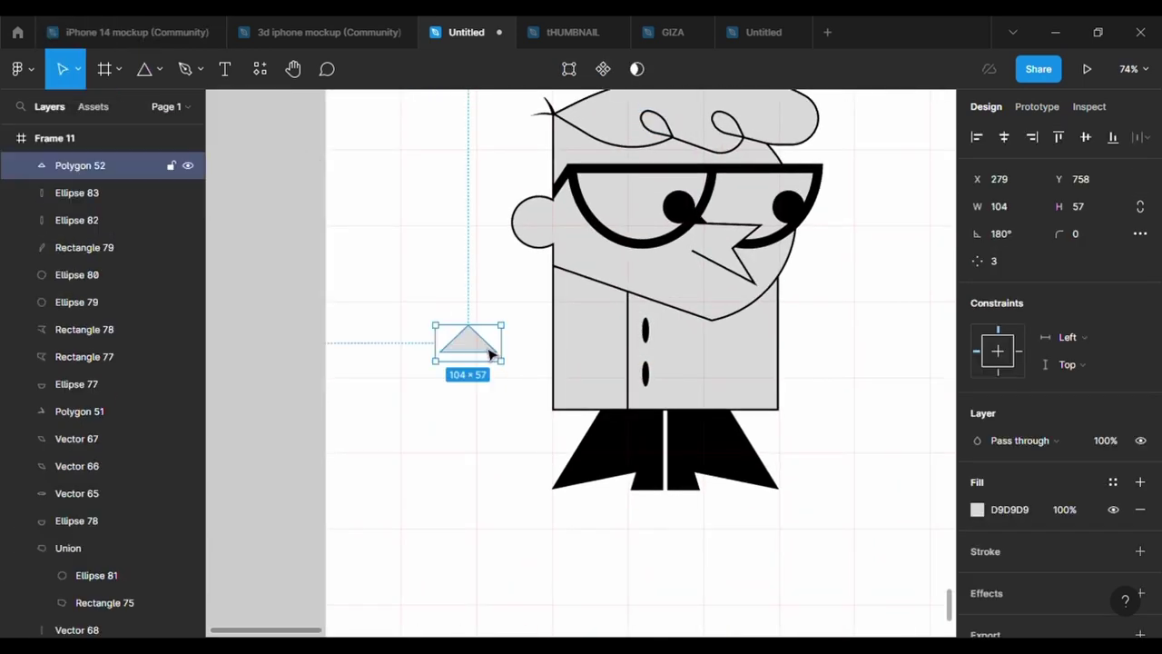
pyautogui.click(1140, 551)
pyautogui.scroll(3, 467, 404)
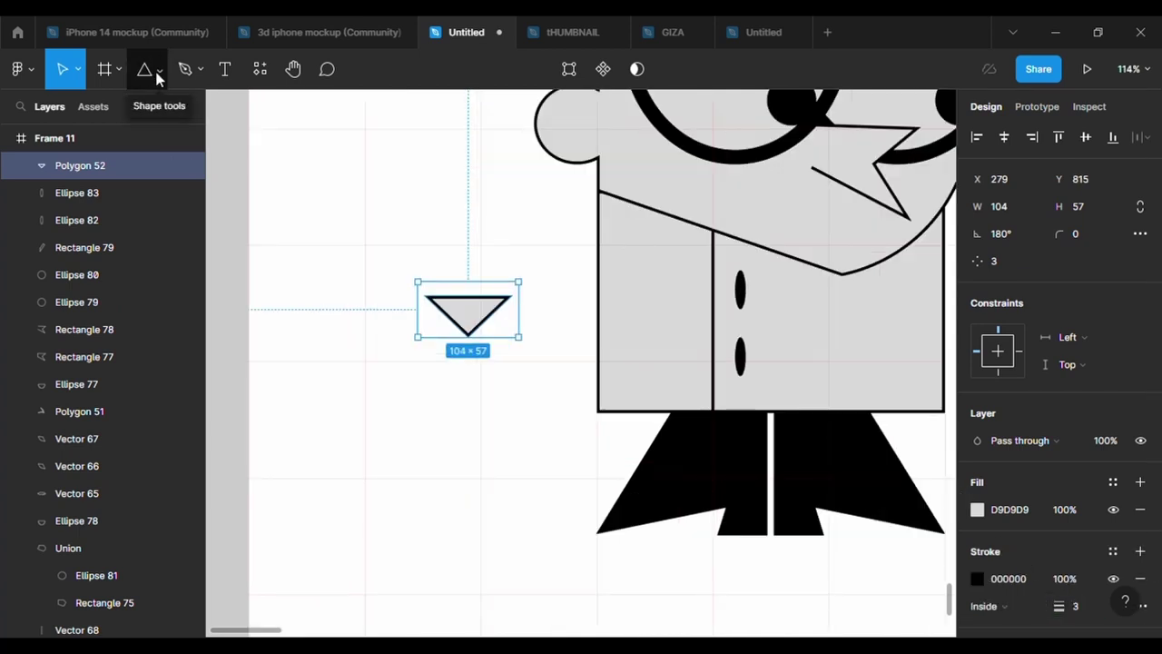
# Draw a stray circle beside the triangle, then delete it.
pyautogui.click(159, 69)
pyautogui.click(102, 212)
pyautogui.click(158, 69)
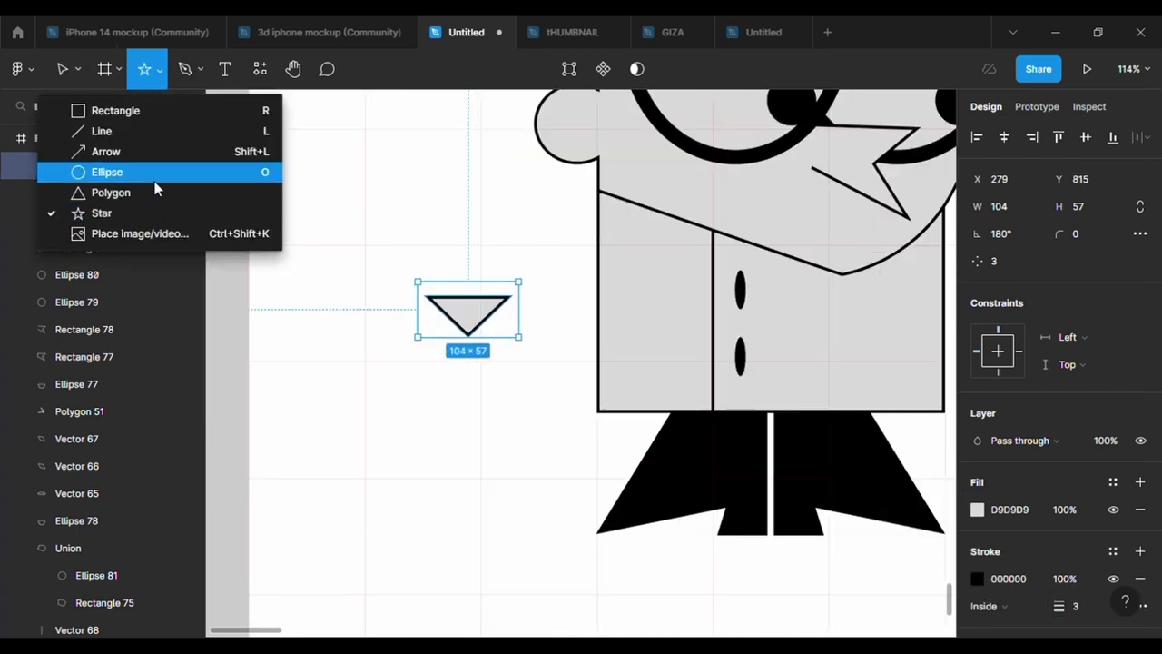
pyautogui.click(155, 179)
pyautogui.moveTo(300, 321); pyautogui.dragTo(402, 415)
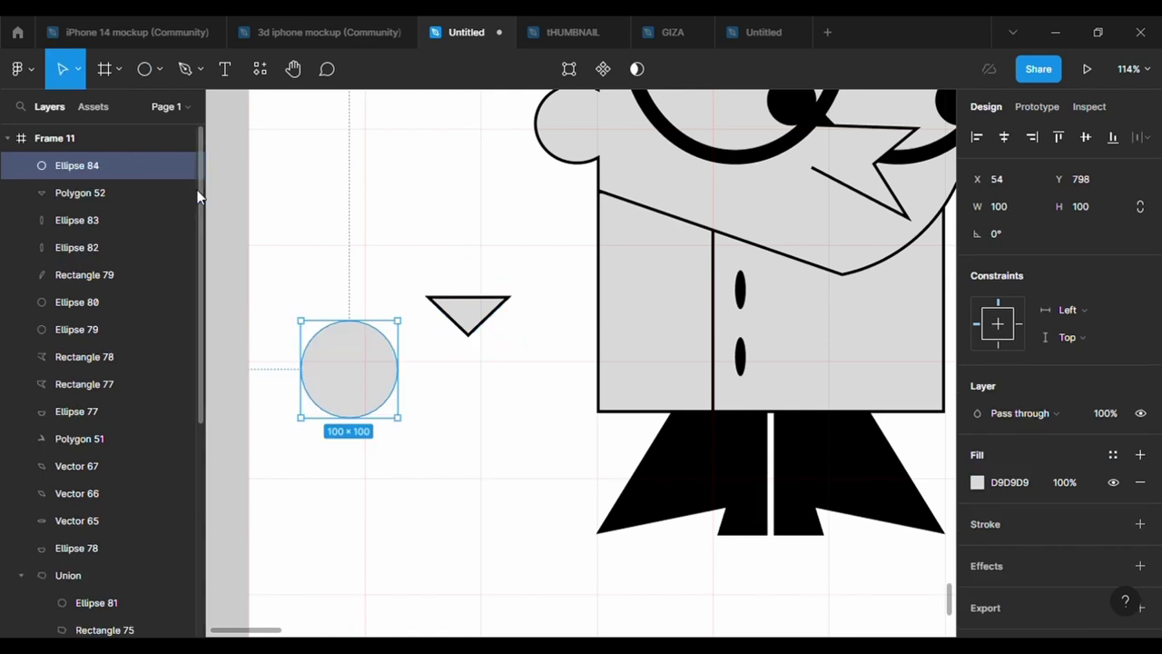
pyautogui.press('Delete')
# Draw an outlined thin rectangle, tilt it under the triangle, and round it with radius 500.
pyautogui.click(159, 69)
pyautogui.click(150, 112)
pyautogui.moveTo(445, 313); pyautogui.dragTo(463, 375)
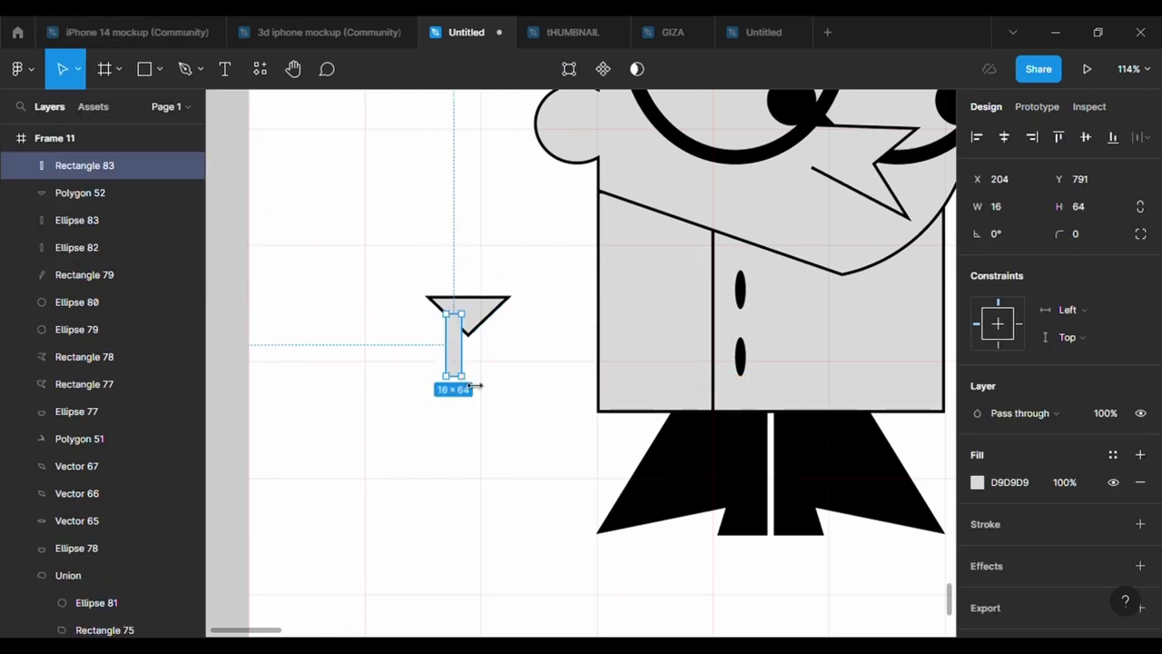
pyautogui.click(1140, 523)
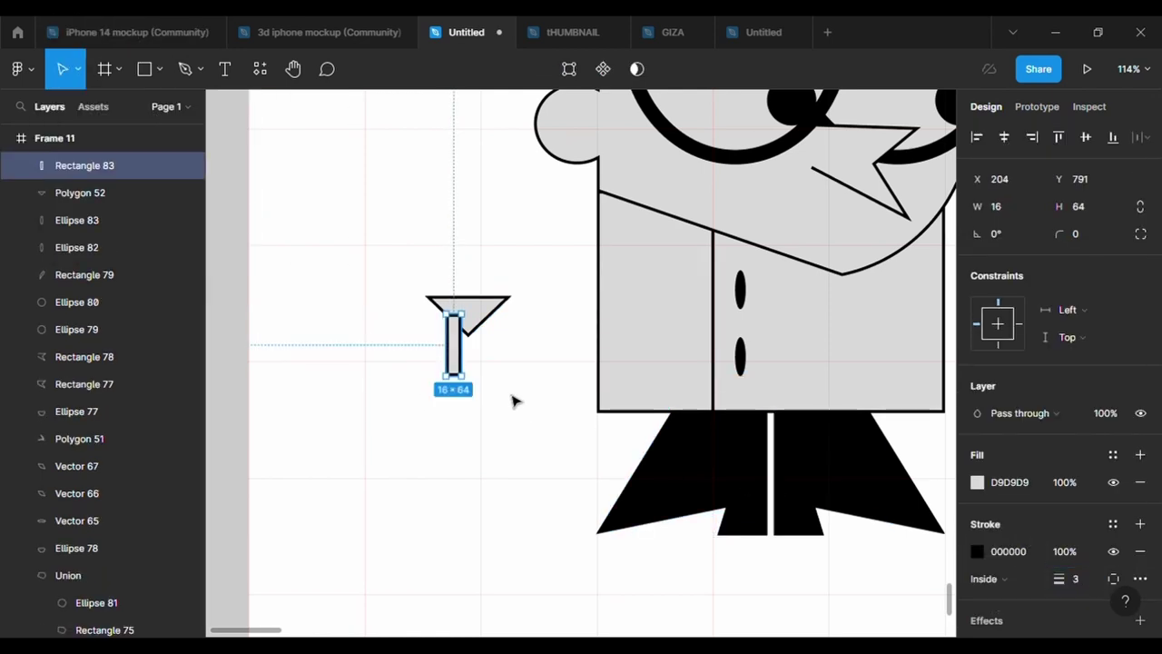
pyautogui.scroll(3, 481, 392)
pyautogui.moveTo(472, 394)
pyautogui.mouseDown()
pyautogui.moveTo(442, 368)
pyautogui.moveTo(448, 391)
pyautogui.mouseUp()
pyautogui.write('500')
pyautogui.press('Return')
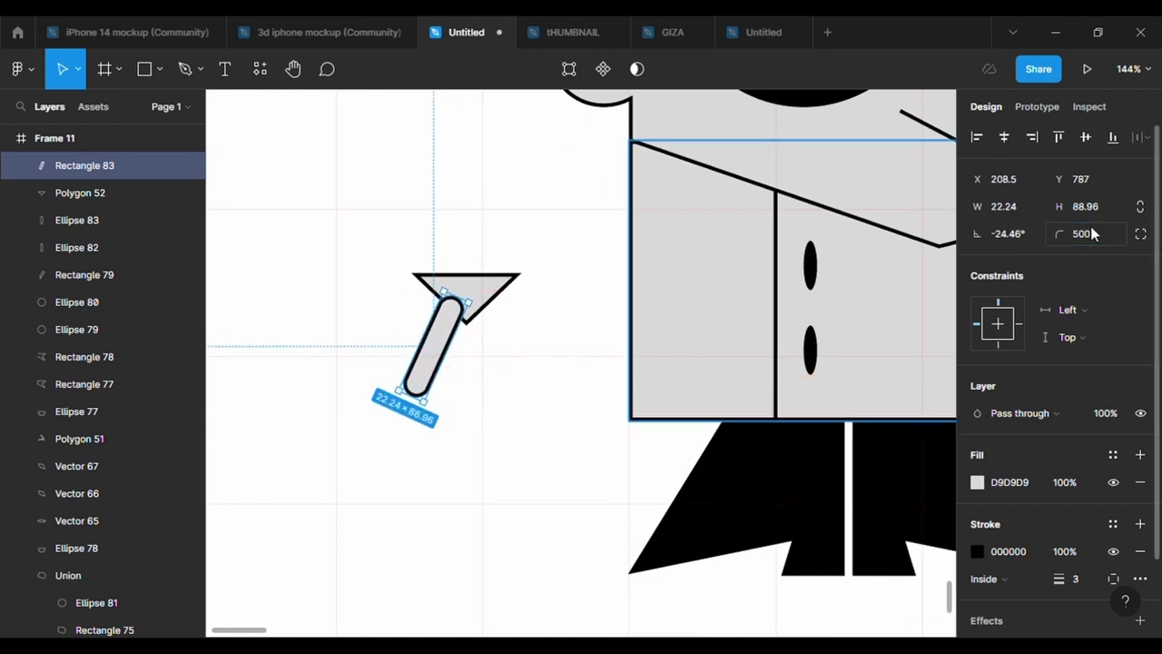
# Duplicate the pill finger twice, setting one copy upright and angling the third outward.
pyautogui.press('Return')
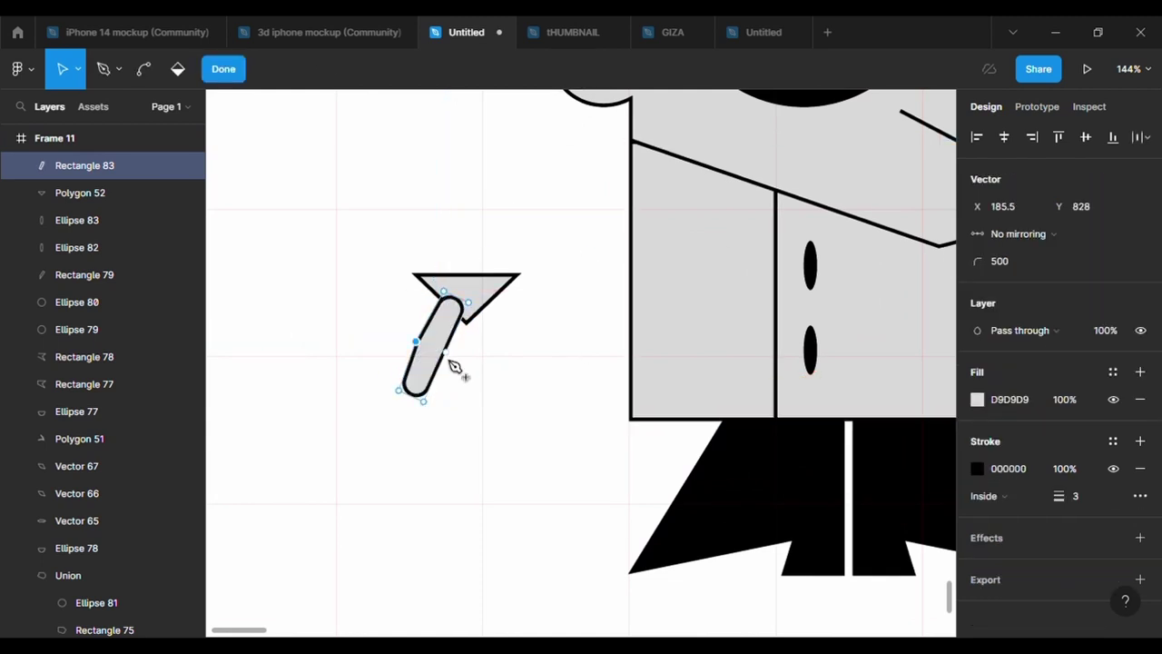
pyautogui.click(507, 416)
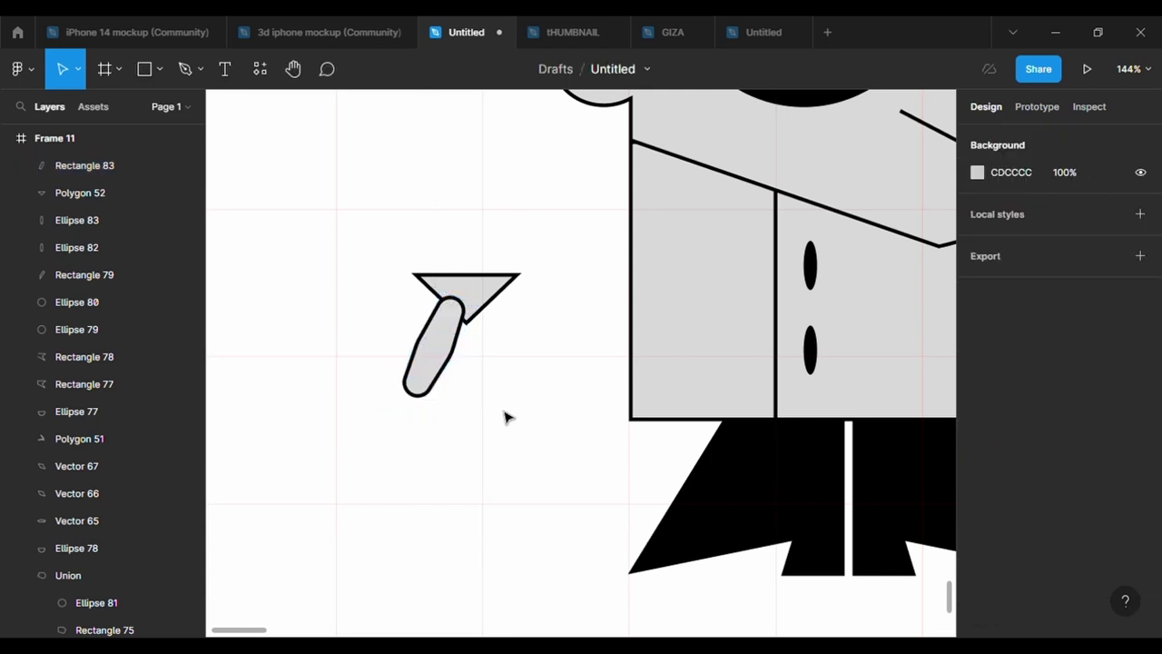
pyautogui.click(436, 362)
pyautogui.hotkey('ctrl', 'd')
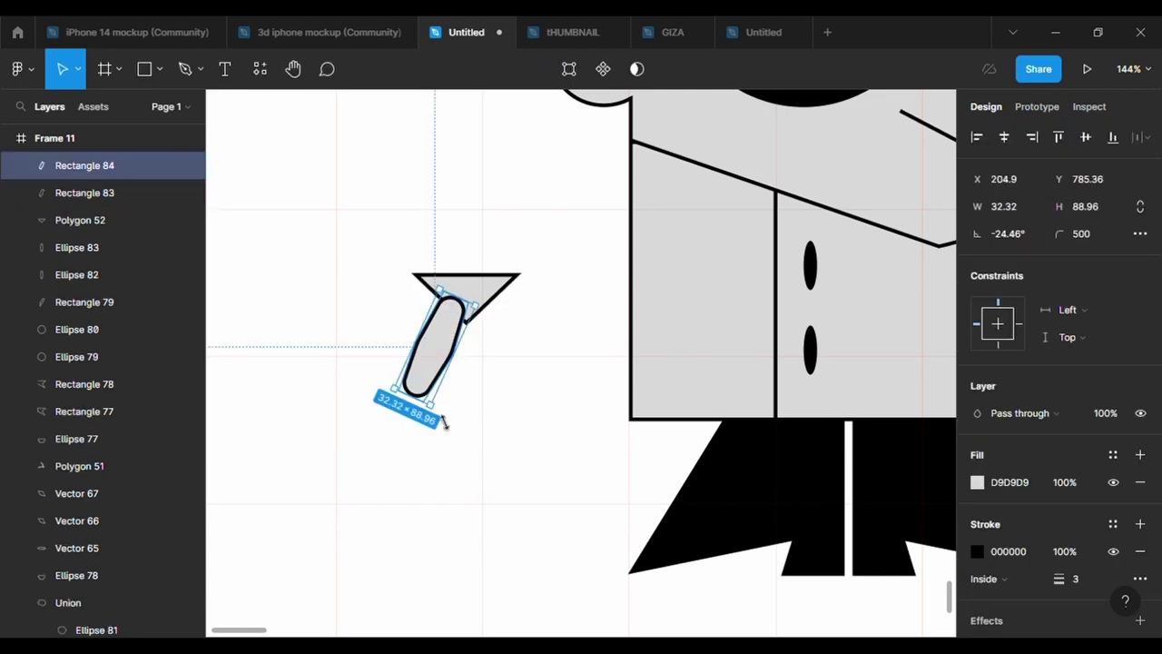
pyautogui.moveTo(444, 421)
pyautogui.mouseDown()
pyautogui.moveTo(476, 407)
pyautogui.moveTo(478, 377)
pyautogui.moveTo(539, 415)
pyautogui.moveTo(536, 427)
pyautogui.moveTo(390, 263)
pyautogui.mouseUp()
pyautogui.hotkey('ctrl', 'd')
pyautogui.click(524, 441)
# Union the triangle and fingers, then widen and reshape the triangle at the hand's top.
pyautogui.click(633, 69)
pyautogui.click(522, 490)
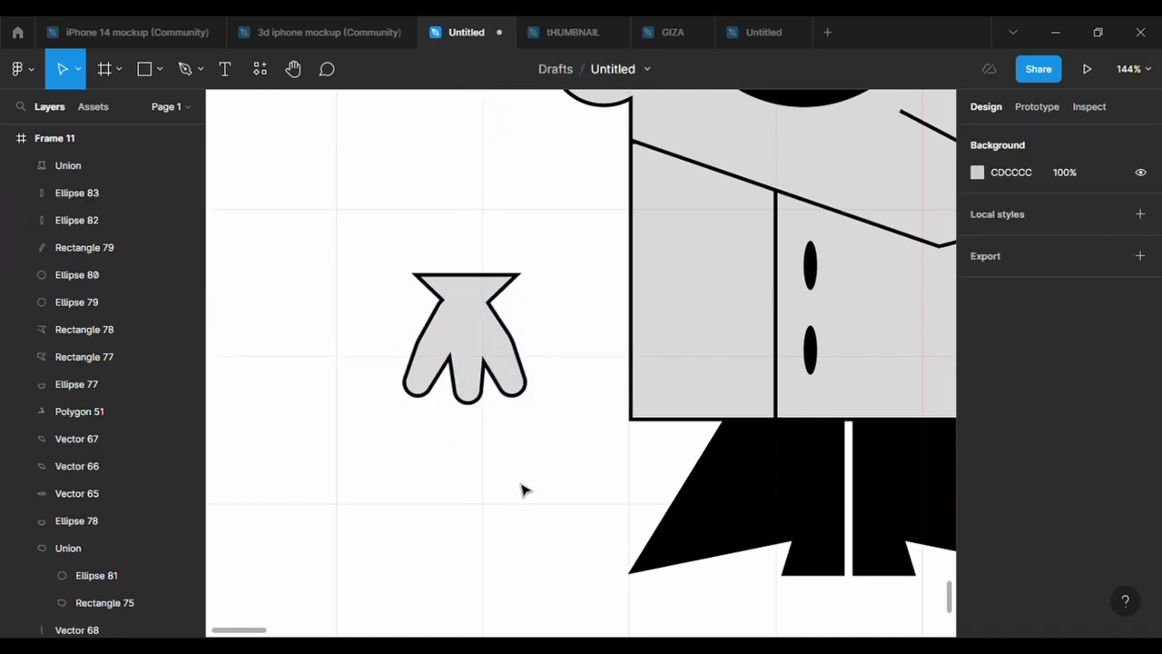
pyautogui.doubleClick(475, 287)
pyautogui.scroll(3, 474, 309)
pyautogui.moveTo(568, 285); pyautogui.dragTo(584, 285)
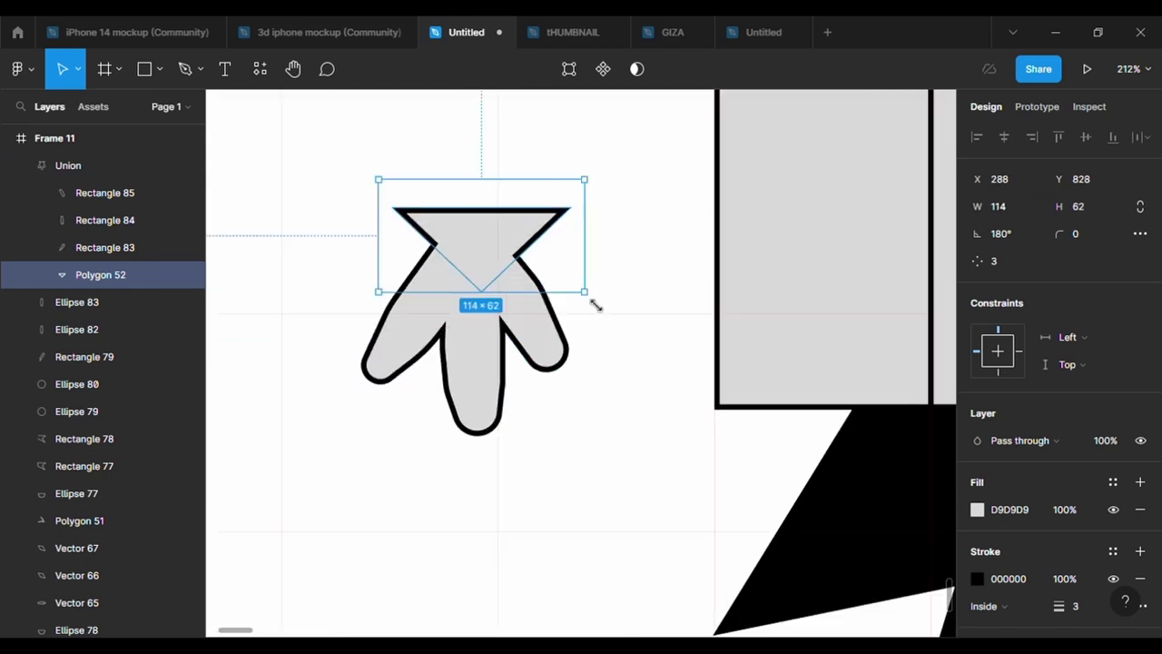
pyautogui.moveTo(498, 245); pyautogui.dragTo(500, 259)
pyautogui.click(594, 421)
pyautogui.scroll(-5, 594, 420)
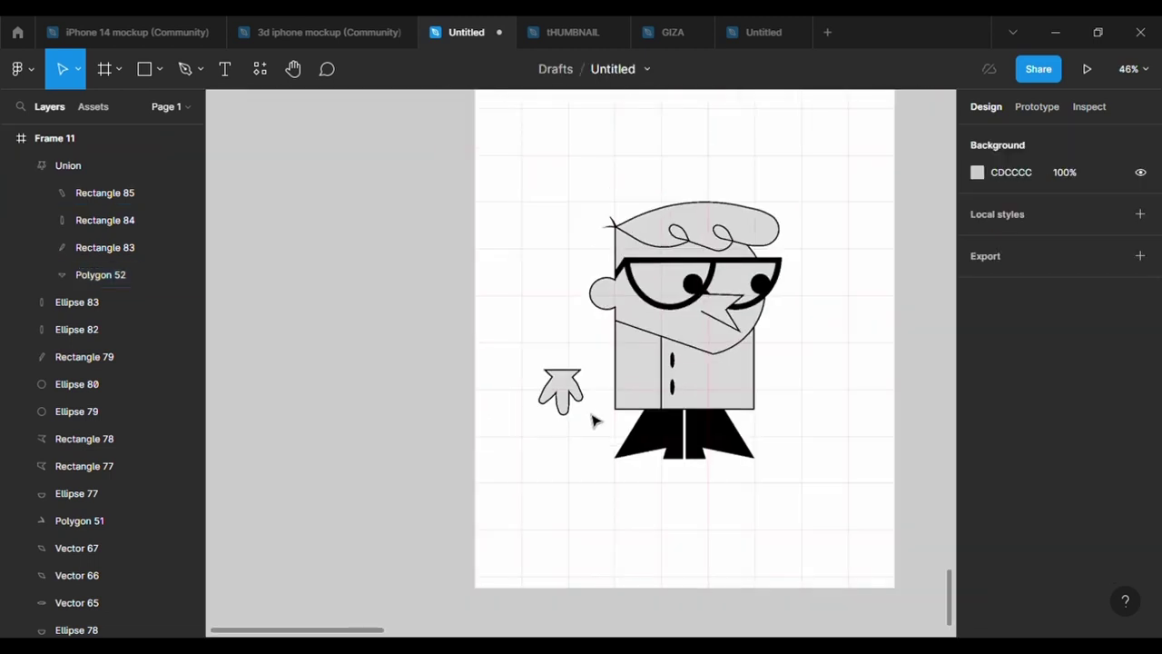
# Scale the merged hand to about 94.79 × 97.18 and move it to the coat's lower left.
pyautogui.click(544, 385)
pyautogui.press('Return')
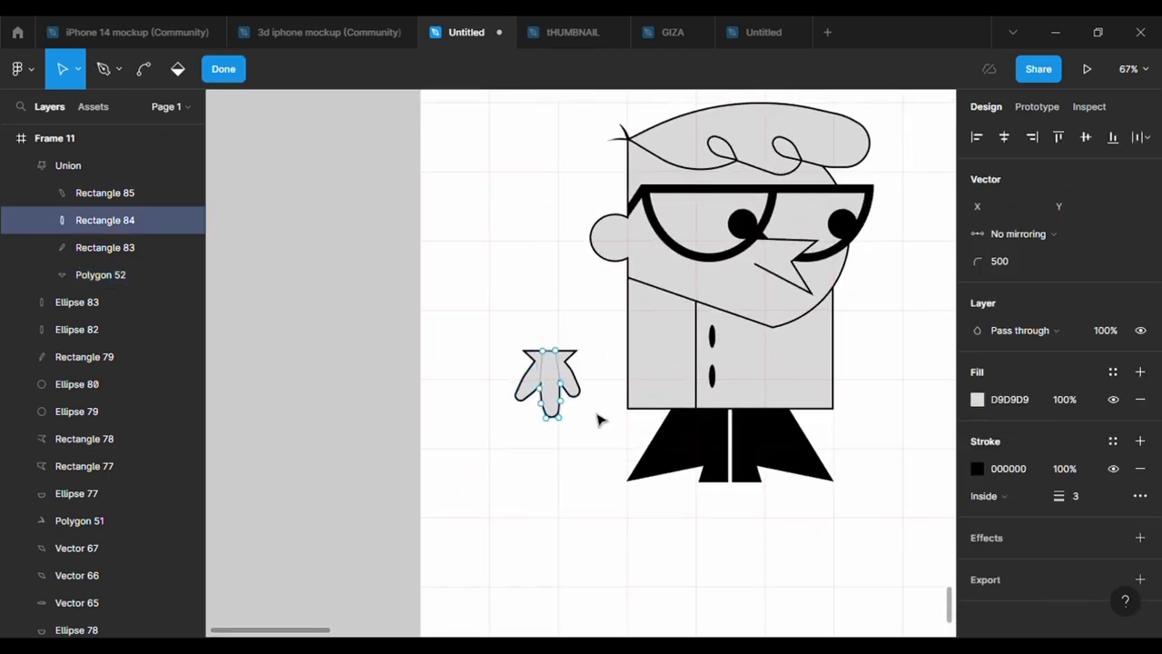
pyautogui.scroll(1, 596, 415)
pyautogui.click(527, 390)
pyautogui.click(558, 377)
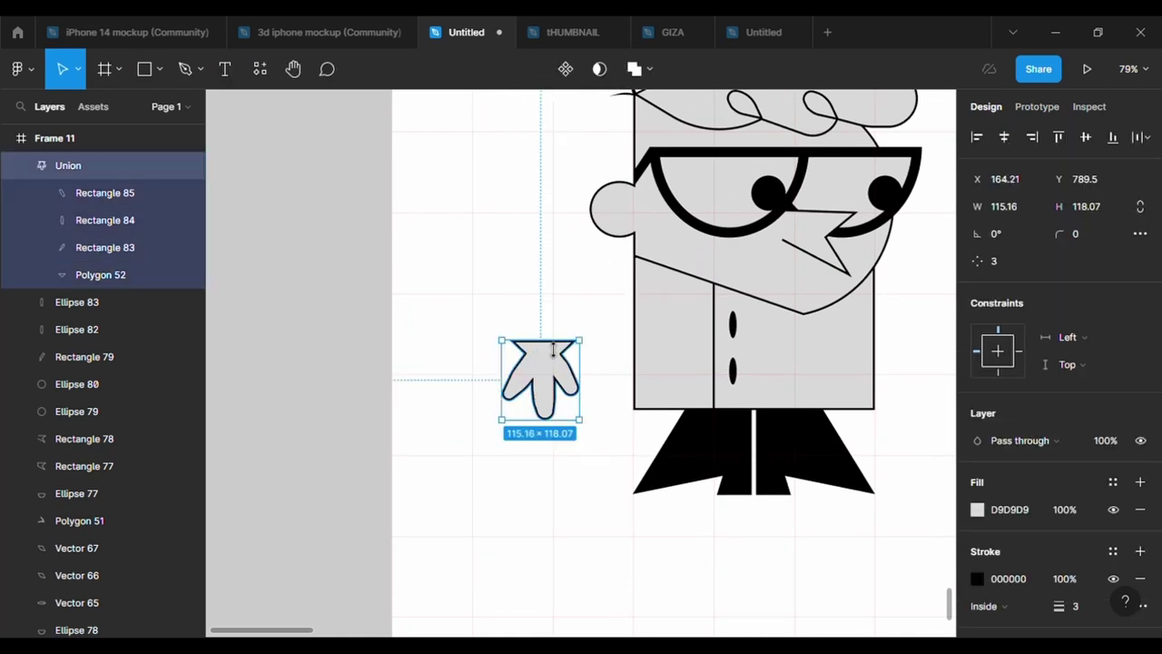
pyautogui.press('Escape')
pyautogui.moveTo(574, 407)
pyautogui.mouseDown()
pyautogui.moveTo(558, 411)
pyautogui.moveTo(688, 414)
pyautogui.mouseUp()
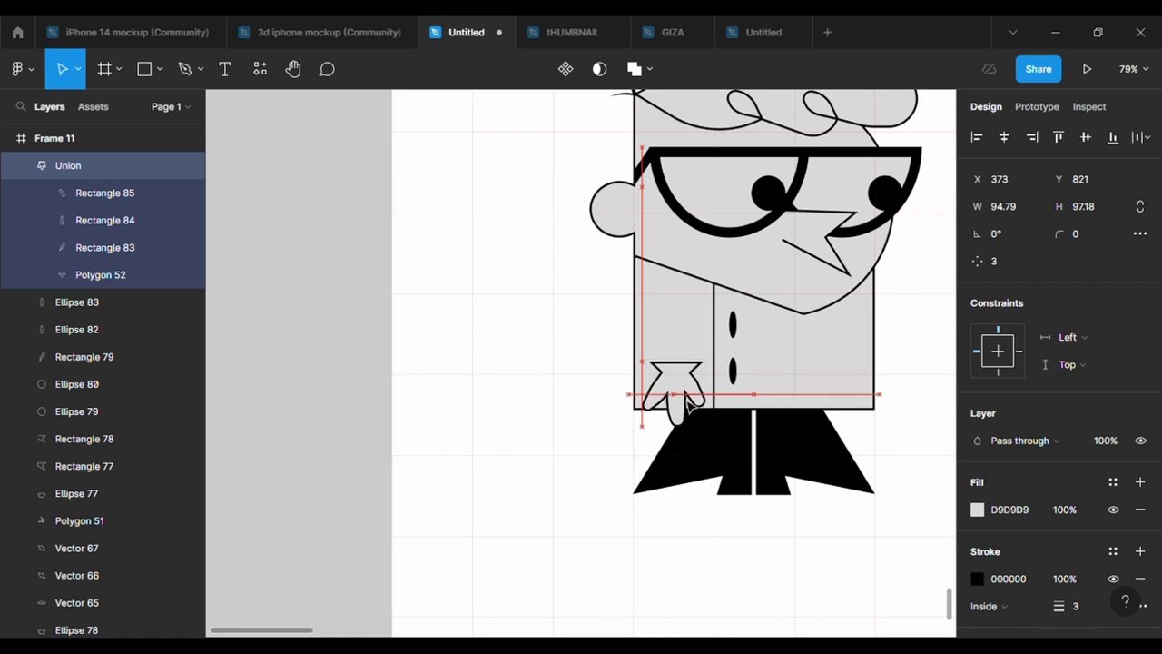
# Draw a tall arm rectangle above the hand, send it behind the hand, and outline it black.
pyautogui.click(473, 329)
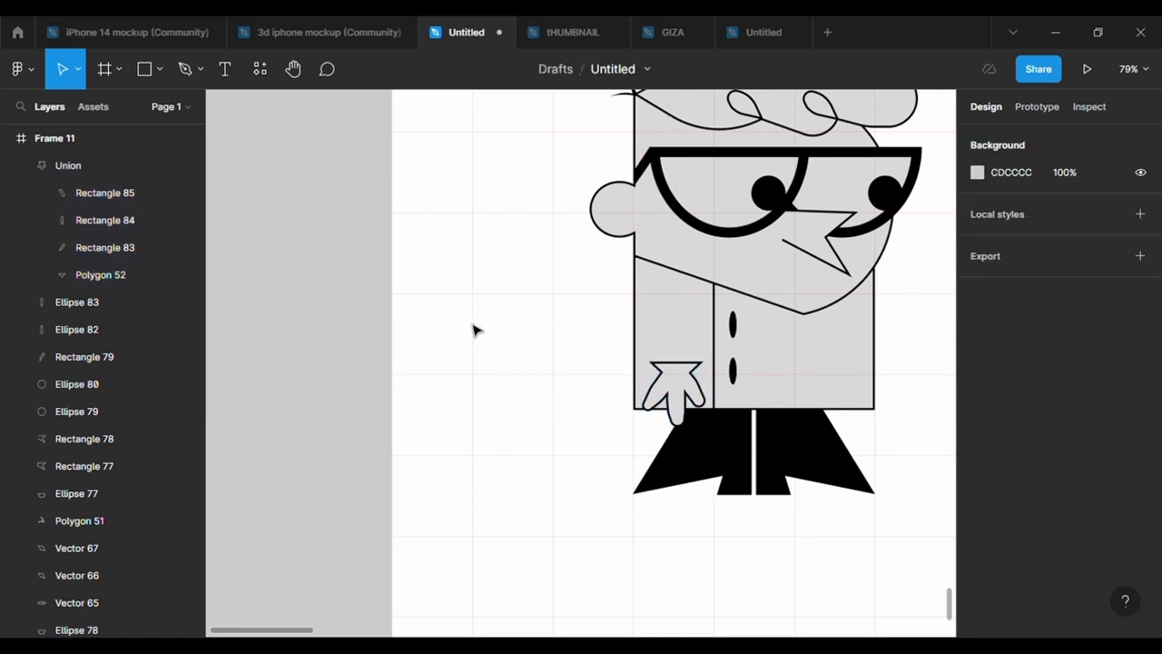
pyautogui.click(158, 69)
pyautogui.scroll(2, 722, 350)
pyautogui.moveTo(657, 299); pyautogui.dragTo(690, 384)
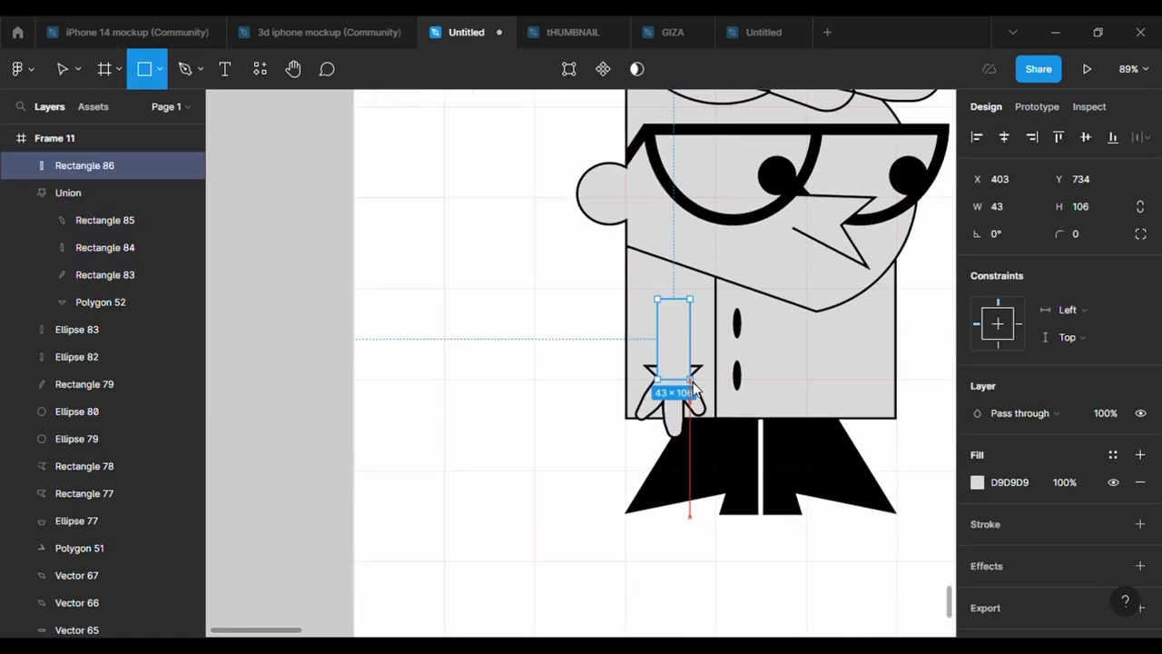
pyautogui.rightClick(679, 427)
pyautogui.click(724, 267)
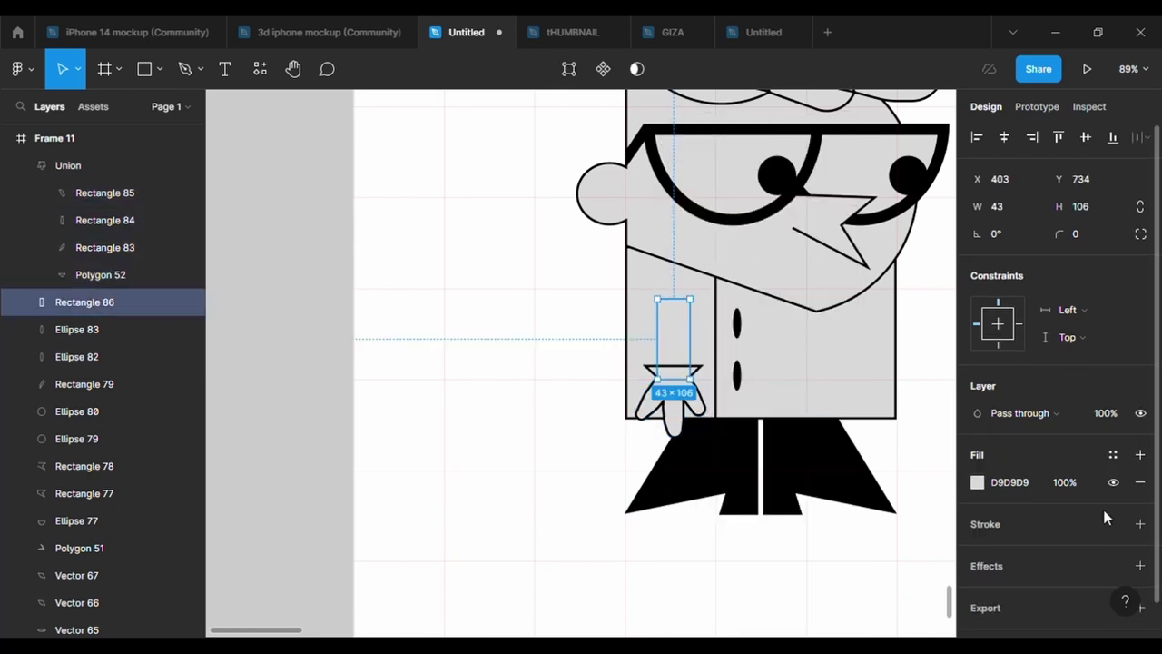
pyautogui.click(1140, 523)
# Use custom per-side stroke widths so only the arm's left and right sides are outlined.
pyautogui.click(1113, 578)
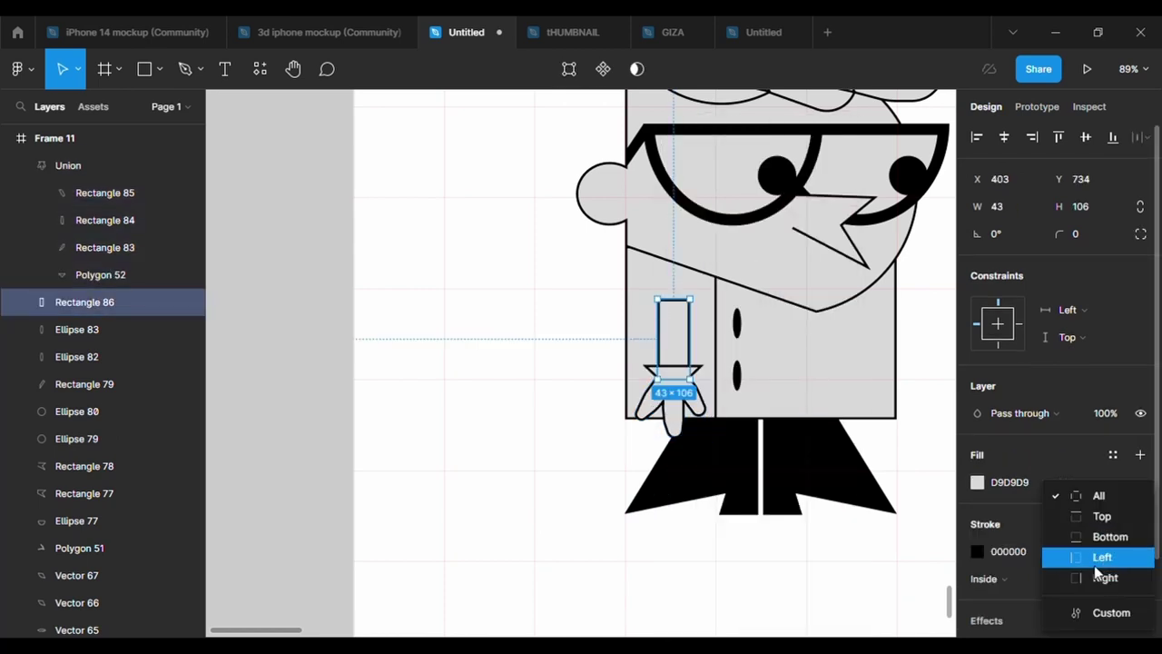
pyautogui.click(1085, 515)
pyautogui.click(1113, 578)
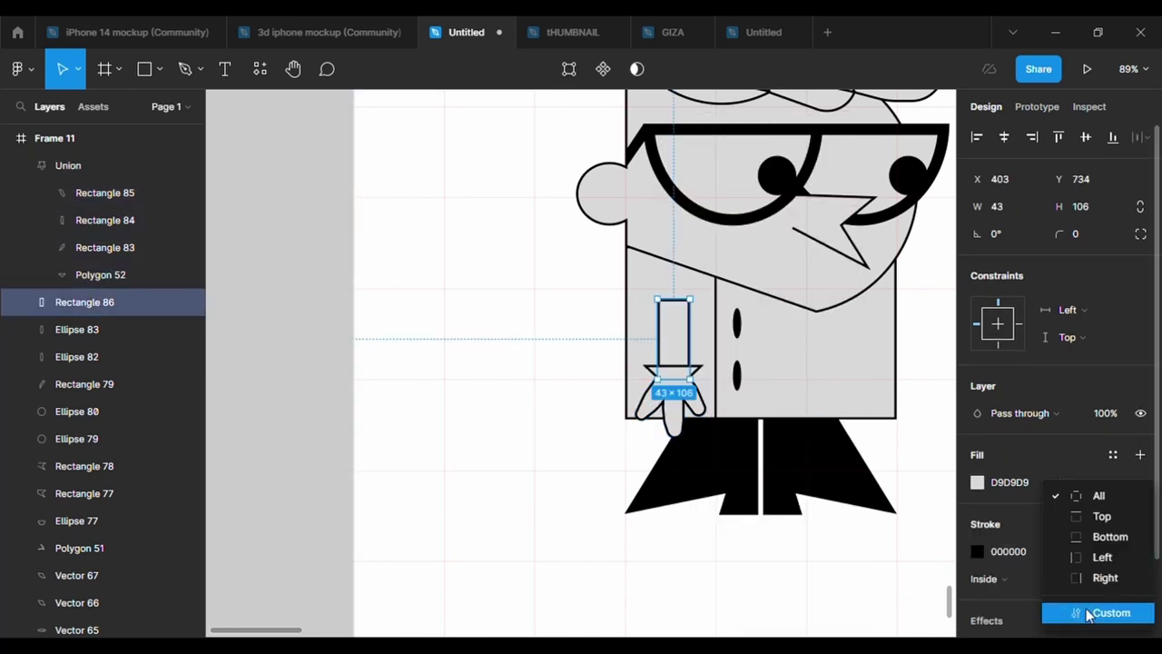
pyautogui.click(1085, 611)
pyautogui.click(1080, 506)
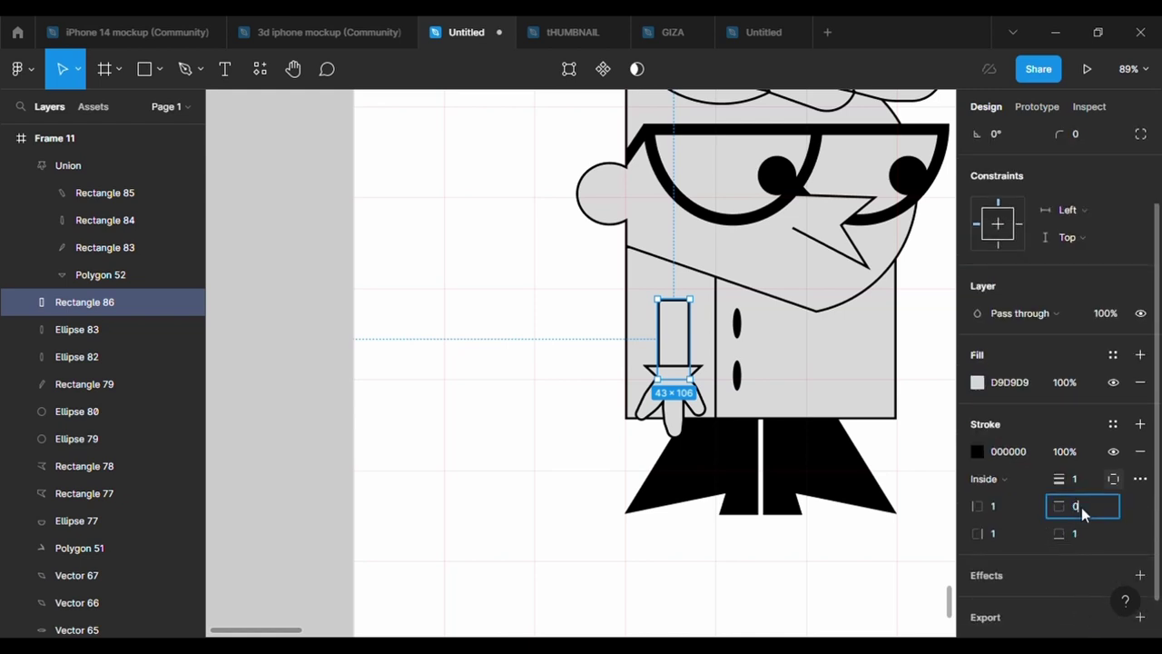
pyautogui.write('0')
pyautogui.click(1005, 506)
pyautogui.write('1')
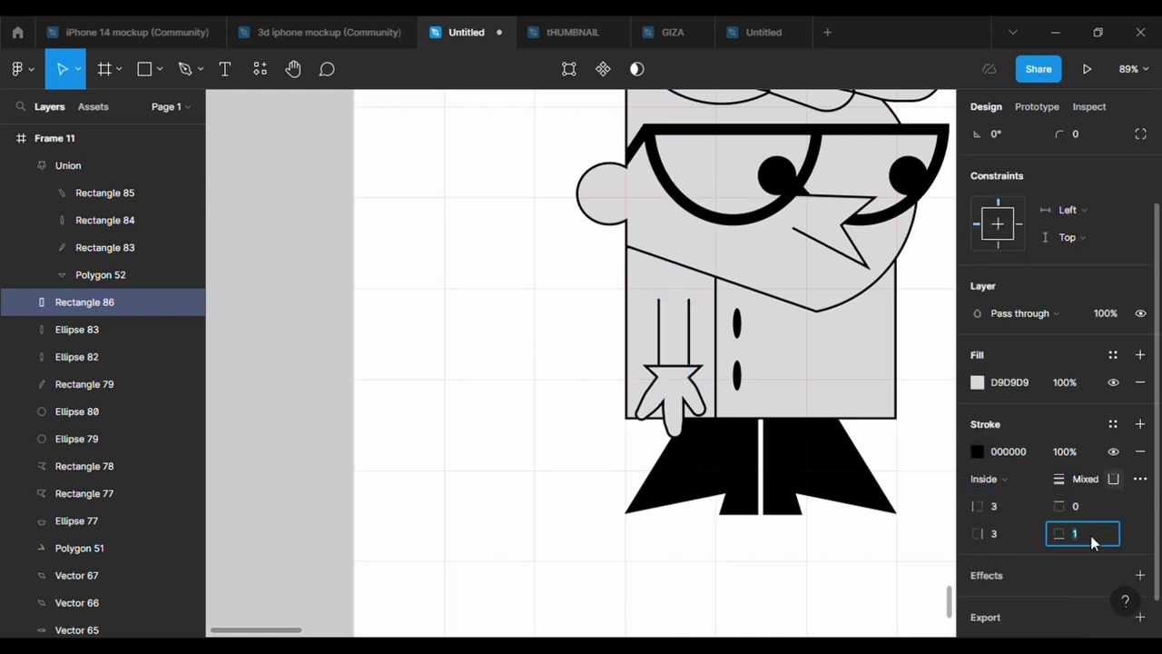
pyautogui.click(887, 557)
pyautogui.scroll(2, 888, 562)
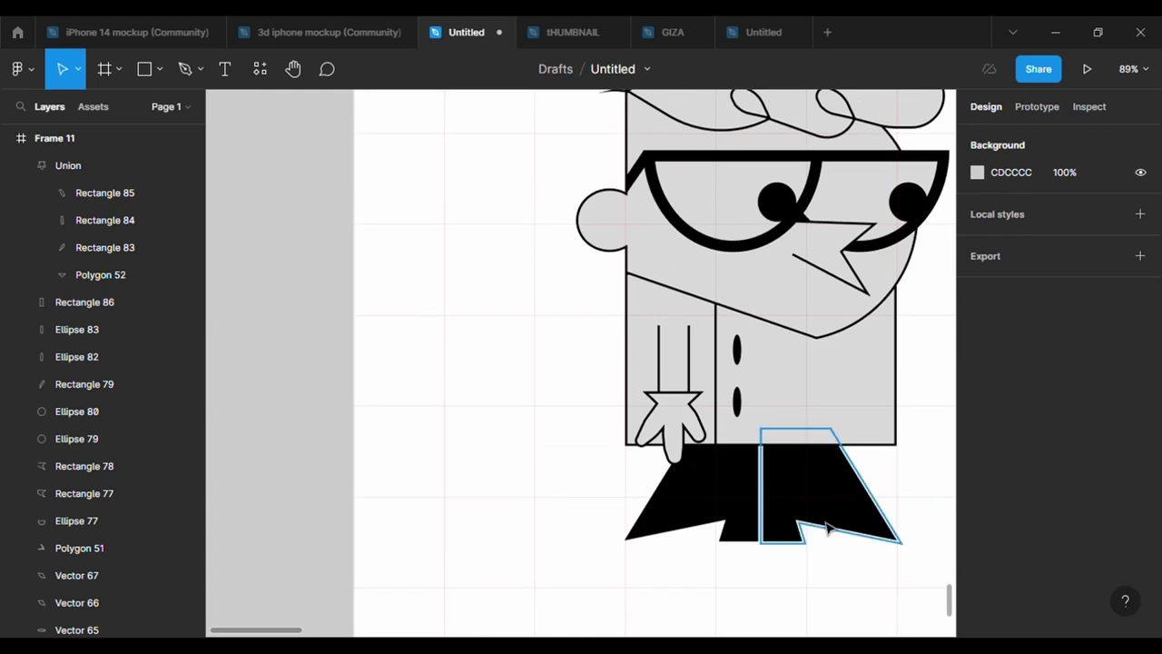
pyautogui.scroll(5, 669, 433)
# Move the finger path's bottom point up and to the right.
pyautogui.doubleClick(636, 422)
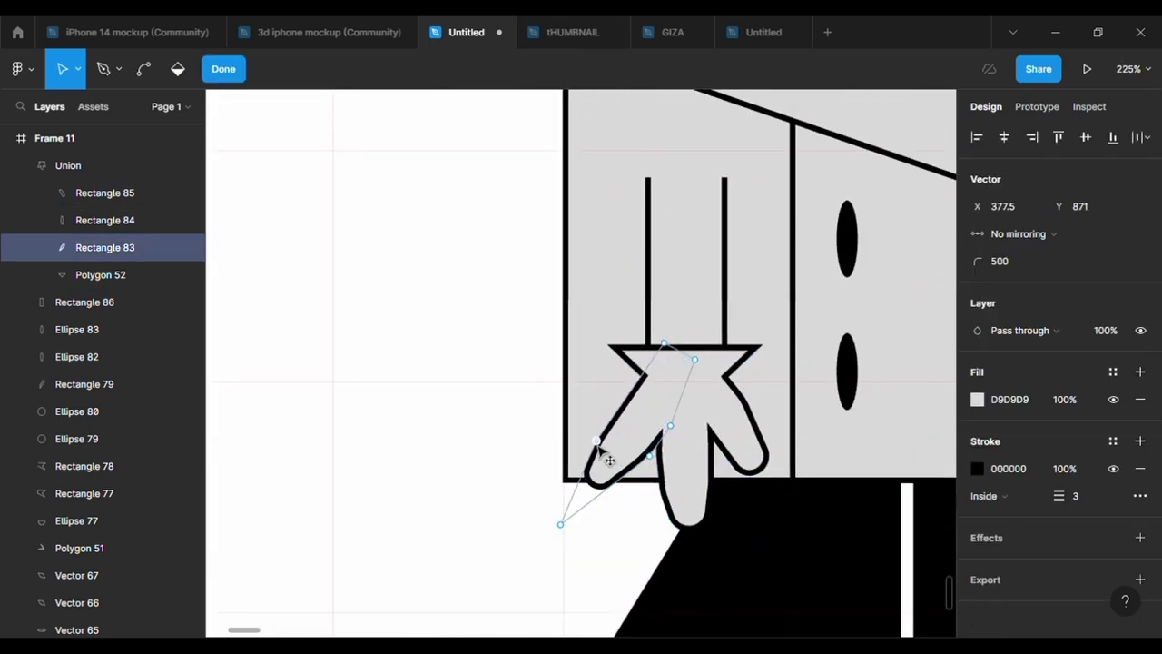
pyautogui.moveTo(560, 524); pyautogui.dragTo(576, 505)
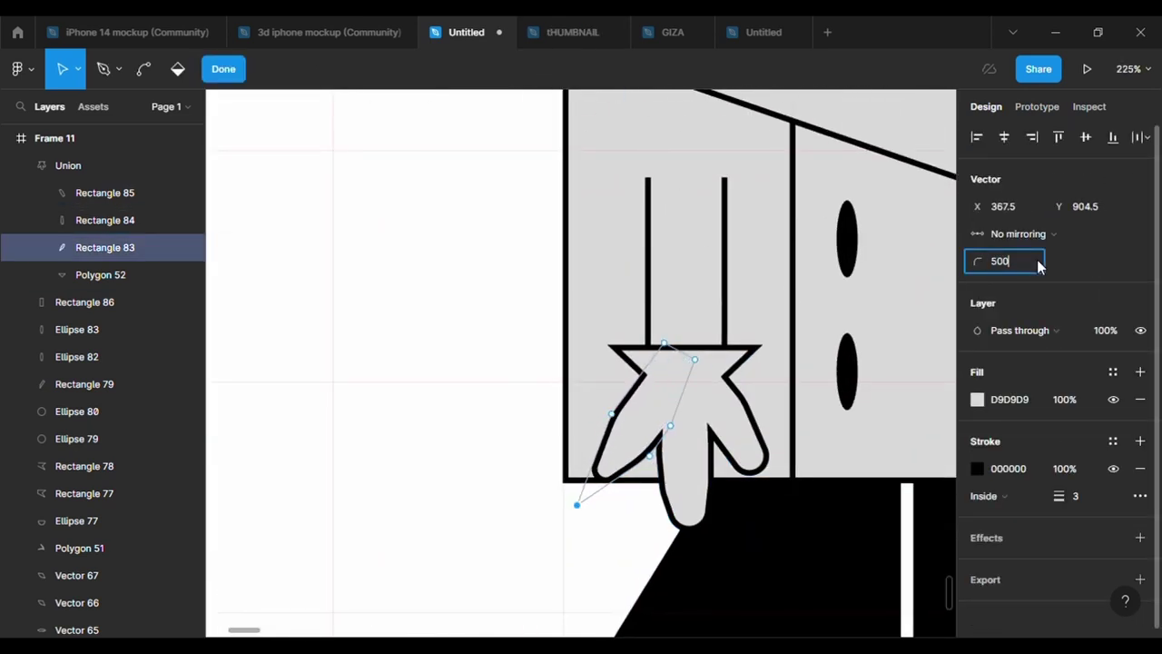
pyautogui.moveTo(559, 535); pyautogui.dragTo(571, 524)
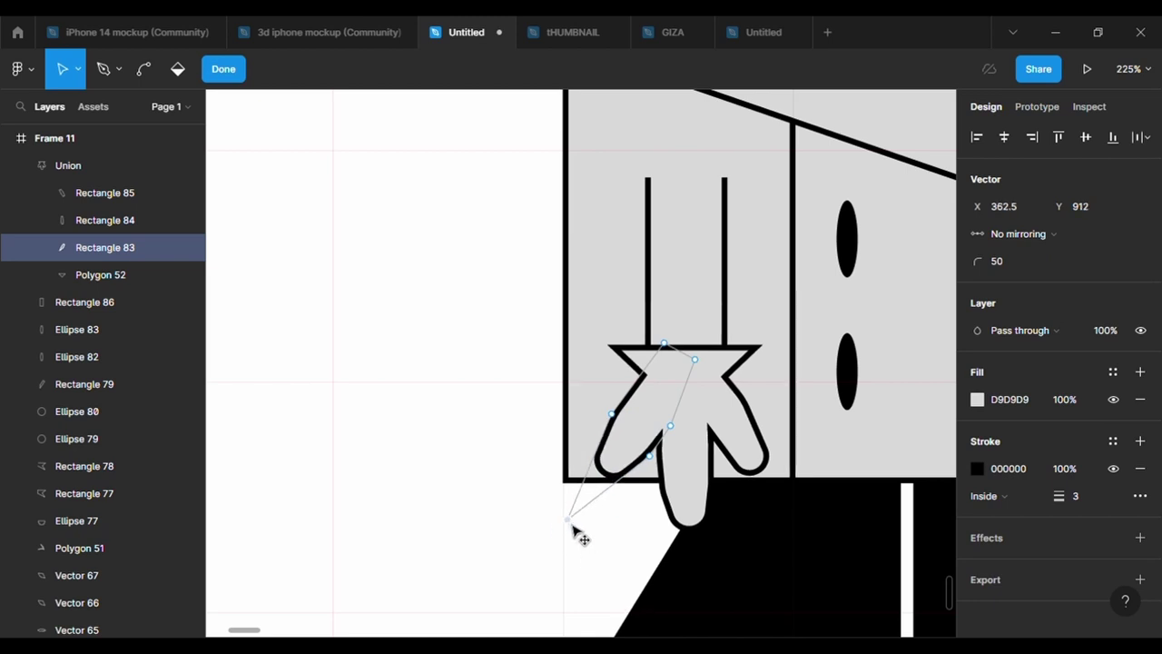
pyautogui.click(574, 582)
pyautogui.scroll(-3, 574, 582)
pyautogui.scroll(-3, 638, 567)
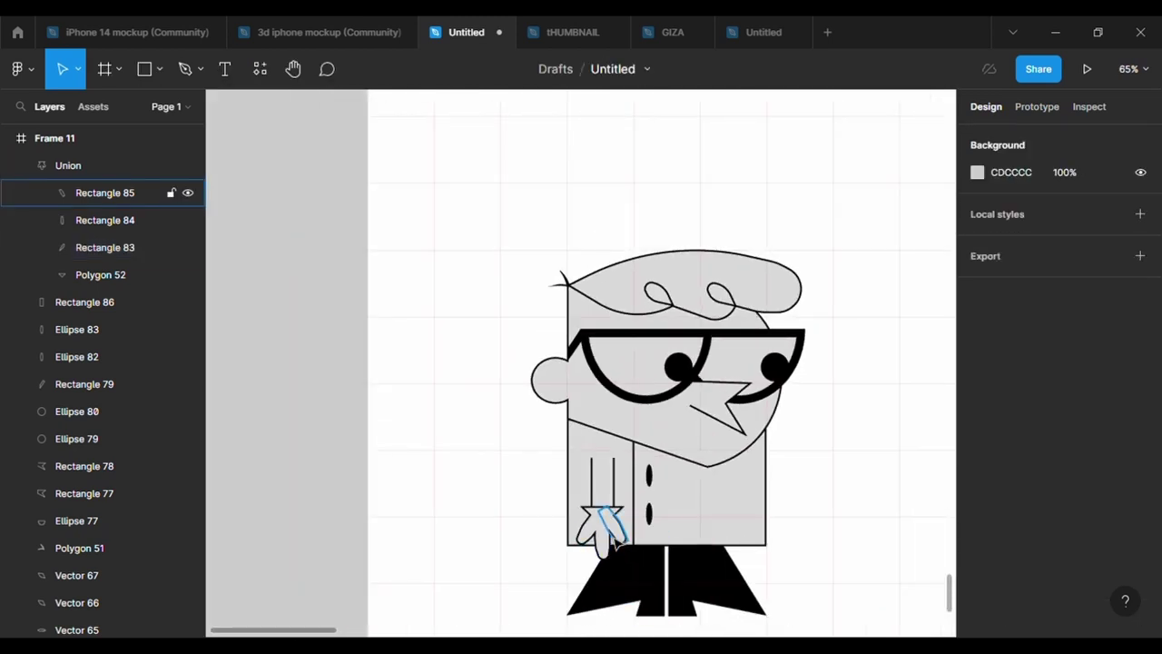
pyautogui.scroll(5, 613, 537)
# Select the left hand together with its sleeve.
pyautogui.click(621, 555)
pyautogui.click(617, 535)
pyautogui.scroll(-2, 690, 544)
pyautogui.scroll(-3, 708, 547)
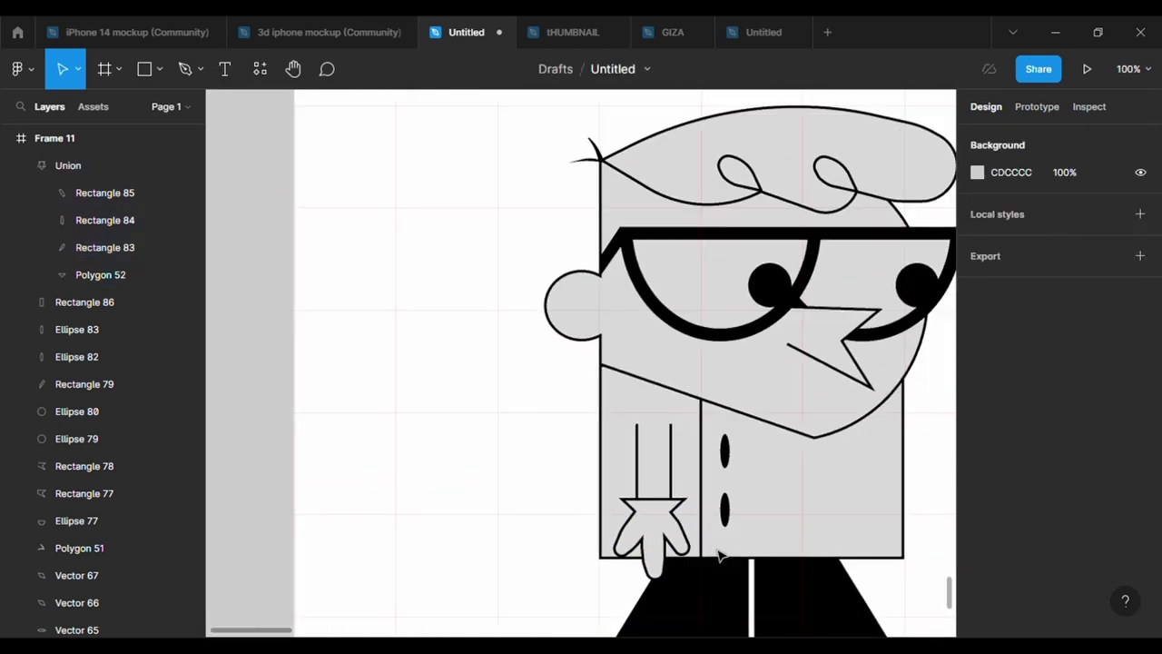
pyautogui.scroll(-1, 717, 554)
pyautogui.scroll(-2, 717, 555)
pyautogui.click(525, 419)
pyautogui.keyDown('shift'); pyautogui.click(522, 368); pyautogui.keyUp('shift')
# Copy the arm and hand to the right side, send it behind the coat, and angle it outward.
pyautogui.moveTo(525, 419)
pyautogui.mouseDown()
pyautogui.moveTo(687, 383)
pyautogui.moveTo(756, 444)
pyautogui.mouseUp()
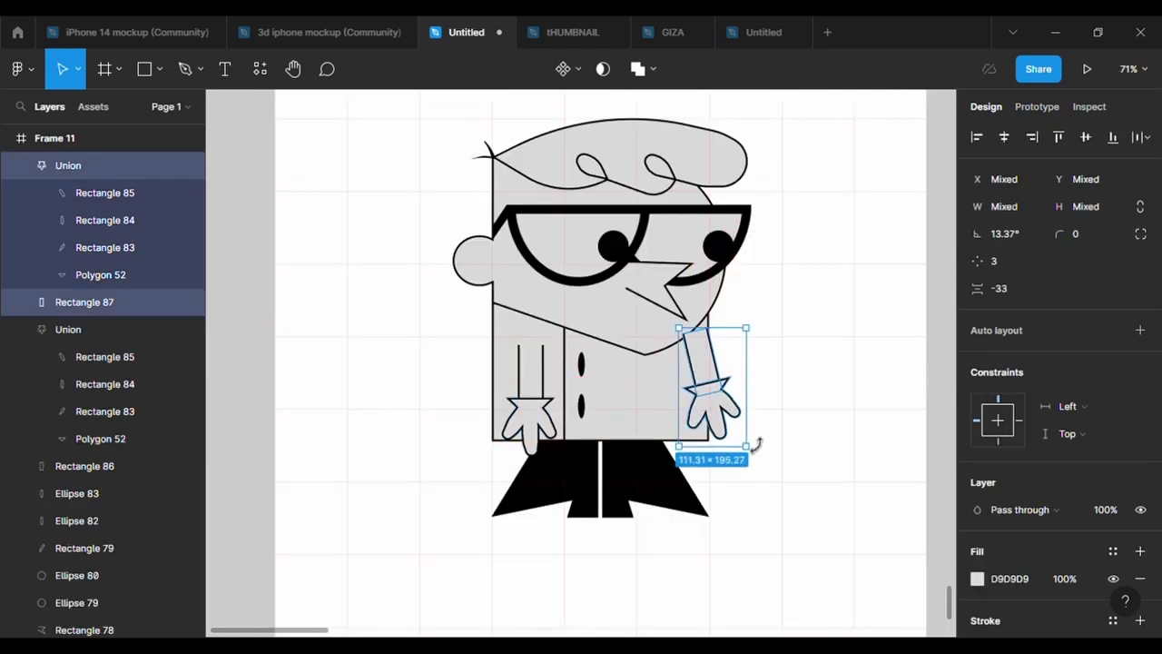
pyautogui.rightClick(713, 370)
pyautogui.click(760, 390)
pyautogui.click(812, 449)
pyautogui.moveTo(731, 405); pyautogui.dragTo(732, 389)
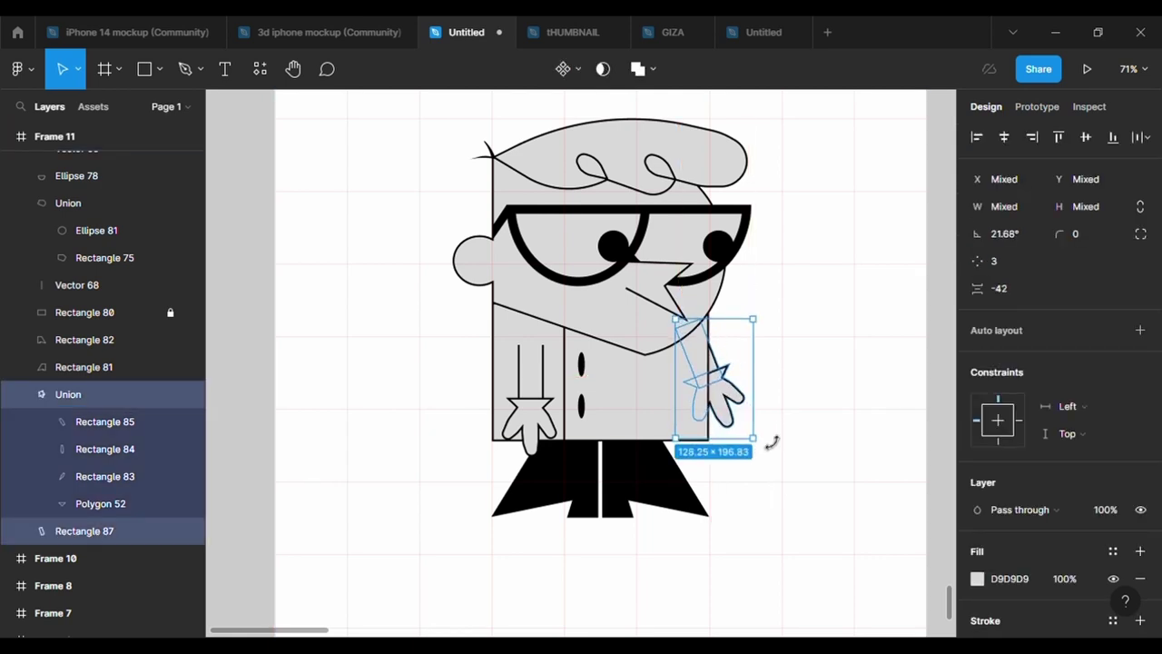
pyautogui.click(801, 486)
pyautogui.scroll(-3, 801, 486)
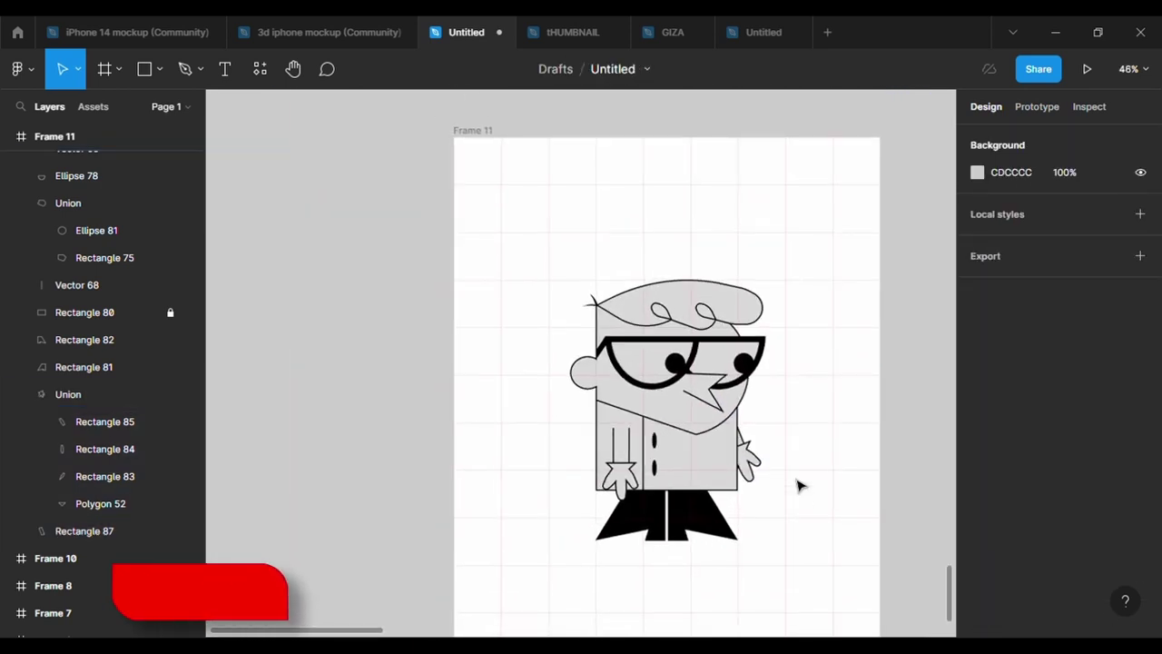
# Fill the hair shape with orange F4732A.
pyautogui.scroll(-1, 744, 534)
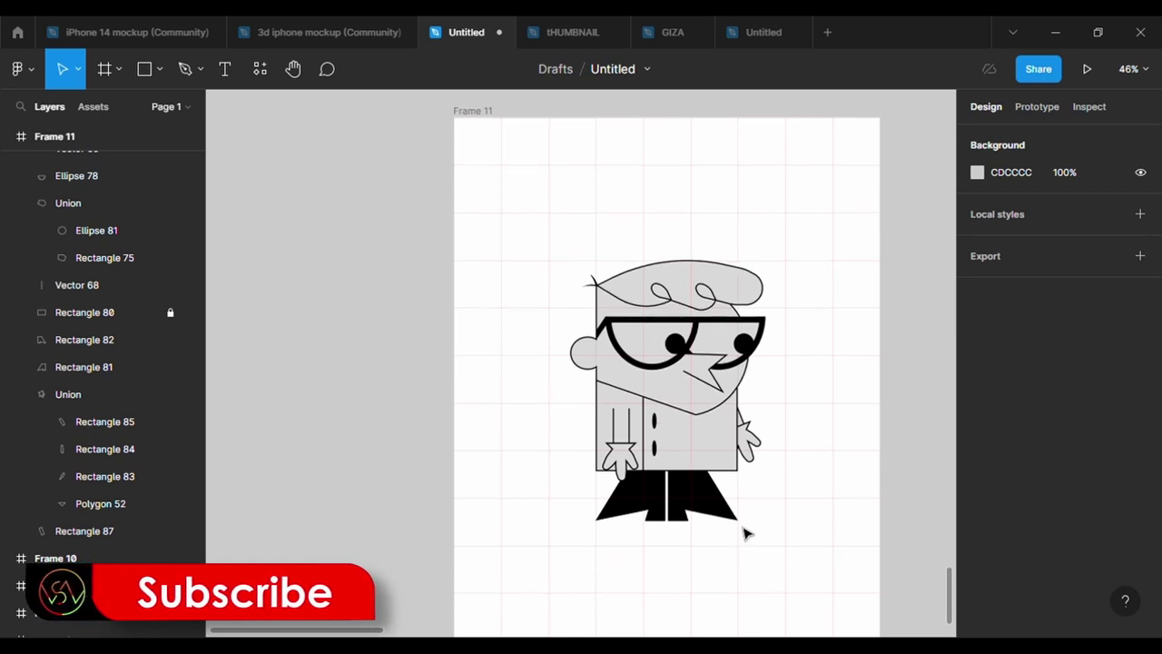
pyautogui.click(690, 277)
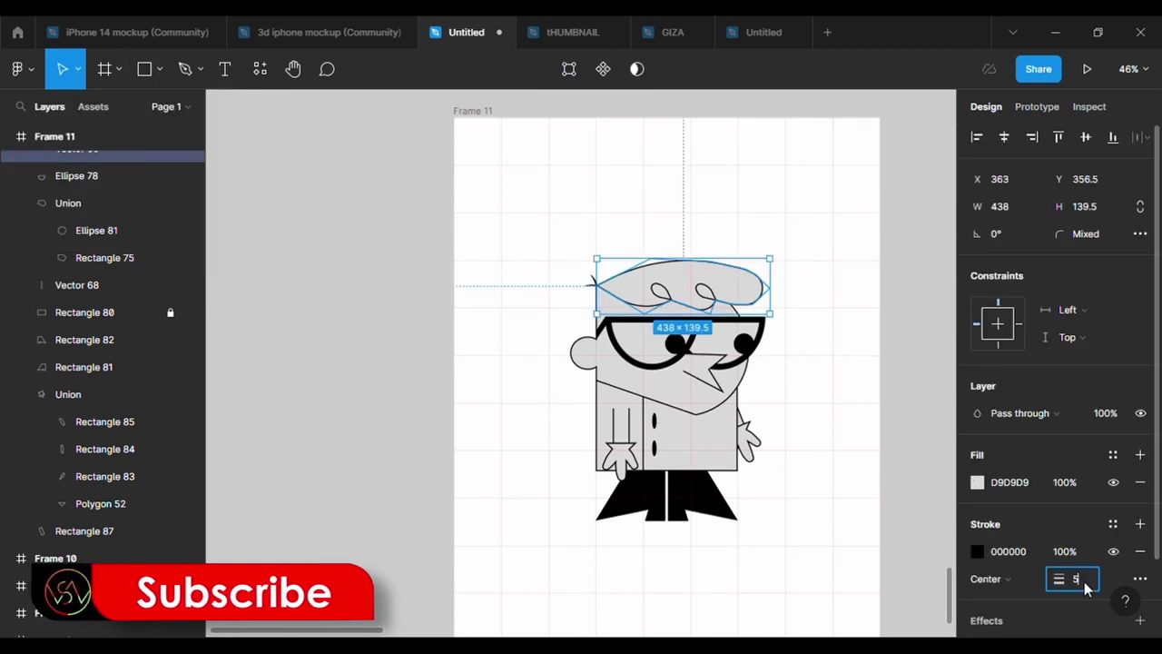
pyautogui.click(701, 289)
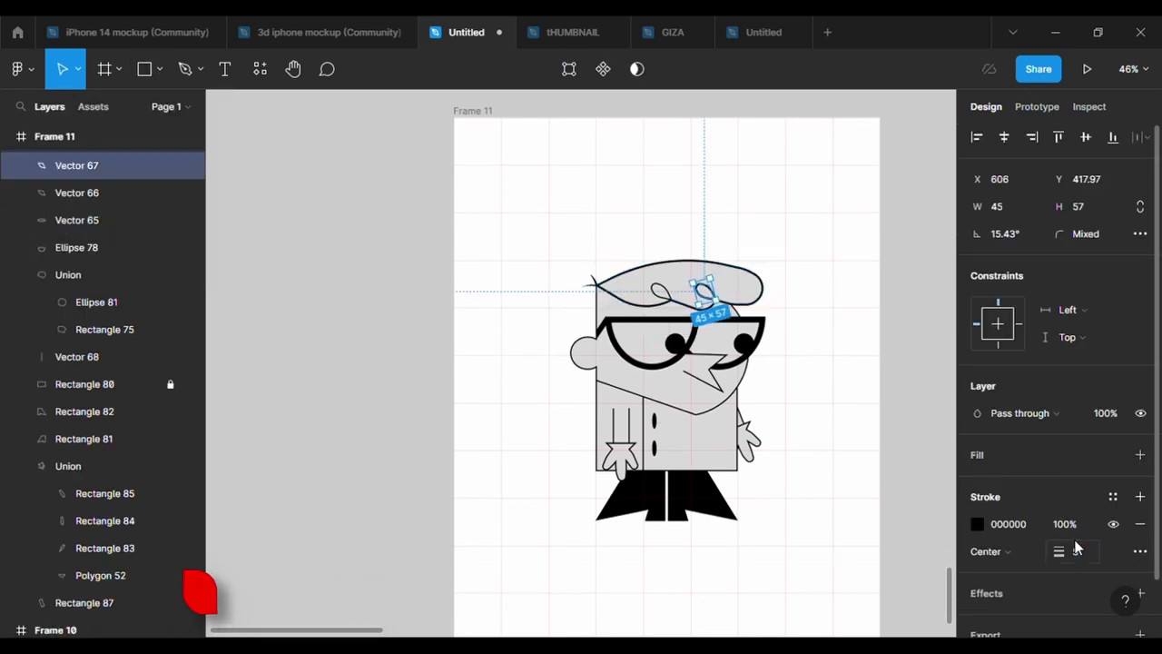
pyautogui.click(676, 302)
pyautogui.click(1086, 553)
pyautogui.click(744, 277)
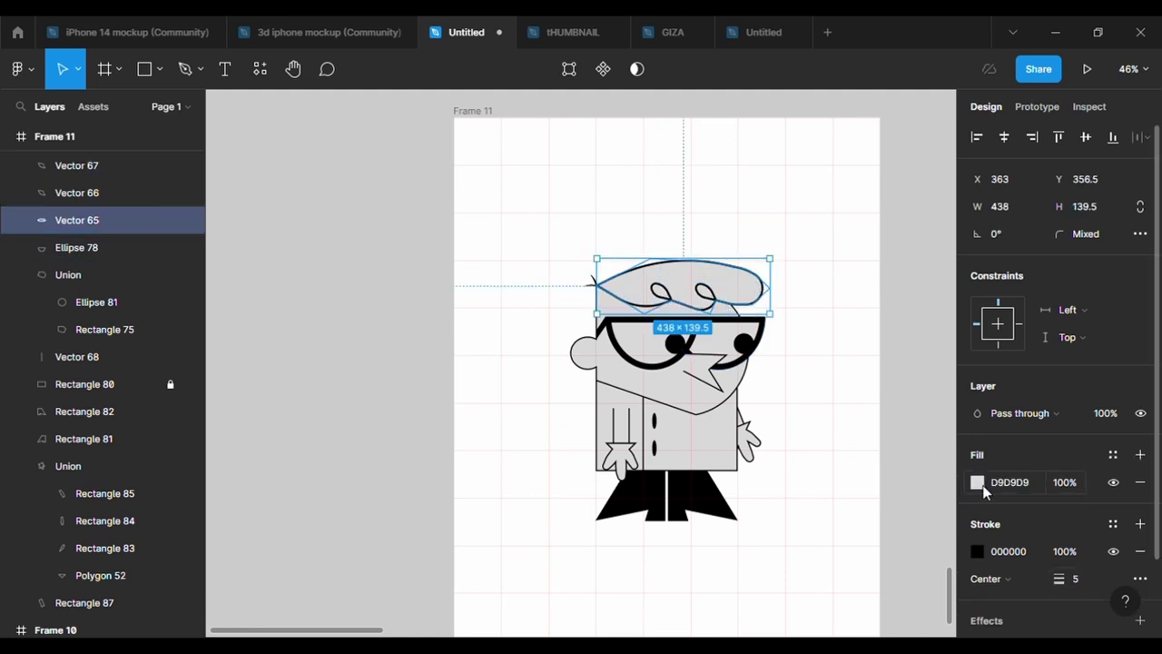
pyautogui.click(976, 482)
pyautogui.click(838, 485)
pyautogui.write('F4732A')
pyautogui.press('Return')
pyautogui.click(586, 320)
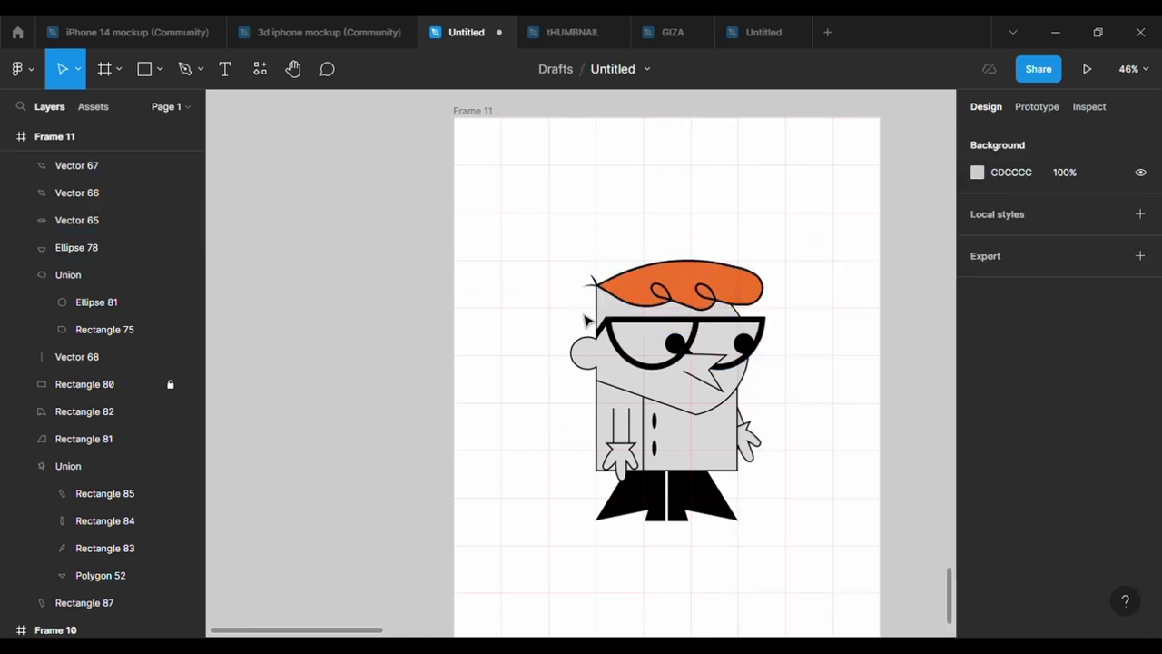
# Give the face and nose the same pale tan fill.
pyautogui.click(606, 324)
pyautogui.click(977, 551)
pyautogui.moveTo(781, 191); pyautogui.dragTo(290, 160)
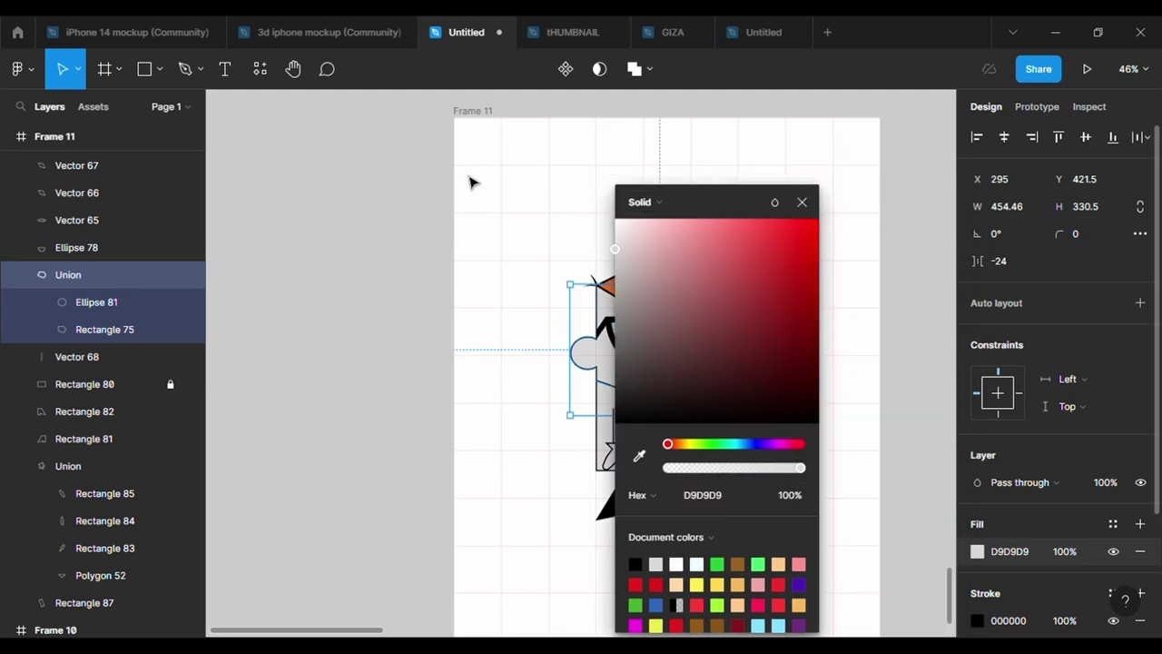
pyautogui.moveTo(299, 396); pyautogui.dragTo(323, 396)
pyautogui.click(332, 189)
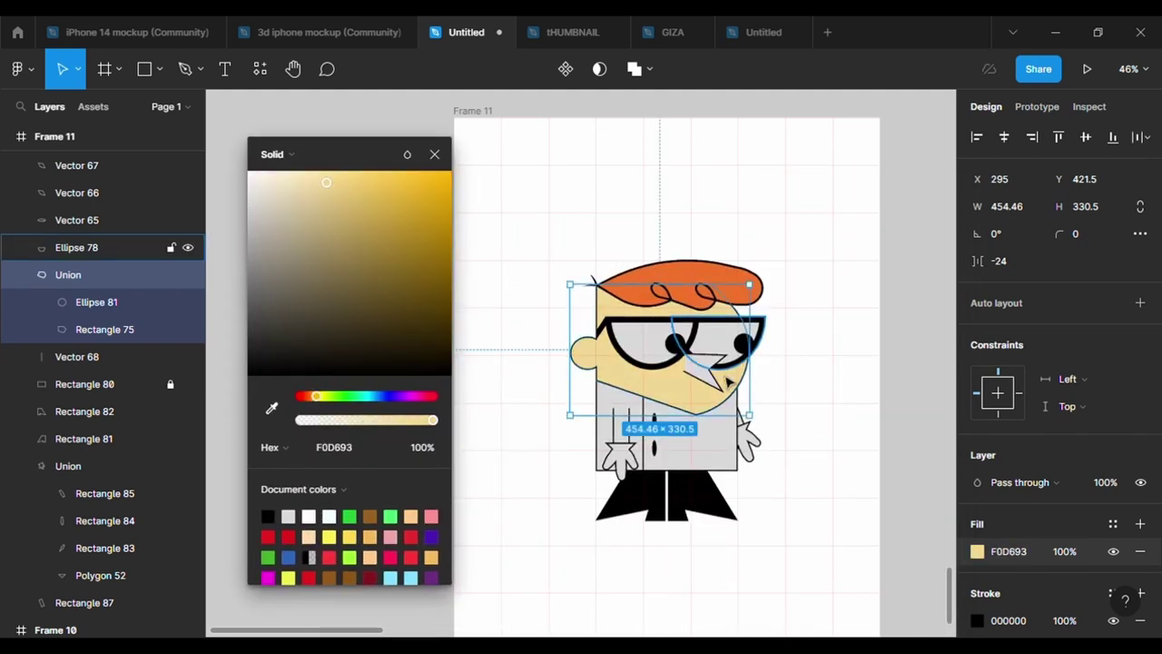
pyautogui.click(708, 374)
pyautogui.click(976, 482)
pyautogui.click(777, 446)
pyautogui.click(581, 354)
# Fill both glasses lenses with the same light blue.
pyautogui.click(635, 300)
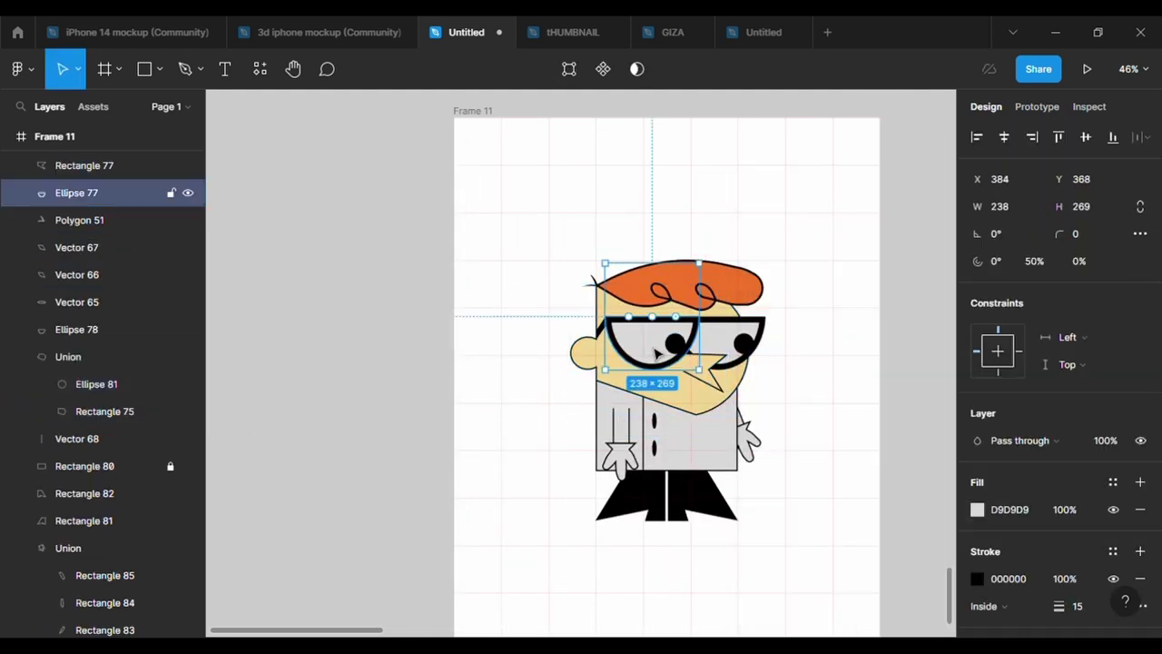
pyautogui.click(977, 509)
pyautogui.click(869, 434)
pyautogui.moveTo(858, 249); pyautogui.dragTo(804, 290)
pyautogui.click(712, 341)
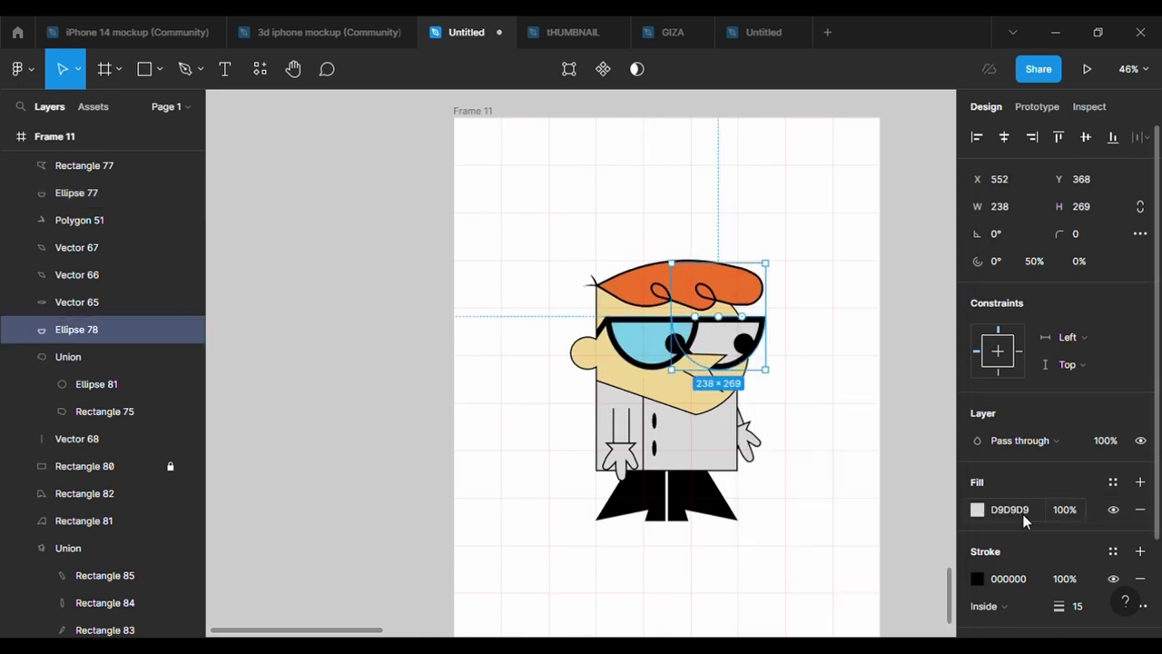
pyautogui.click(976, 509)
pyautogui.click(777, 446)
pyautogui.click(635, 343)
pyautogui.click(867, 574)
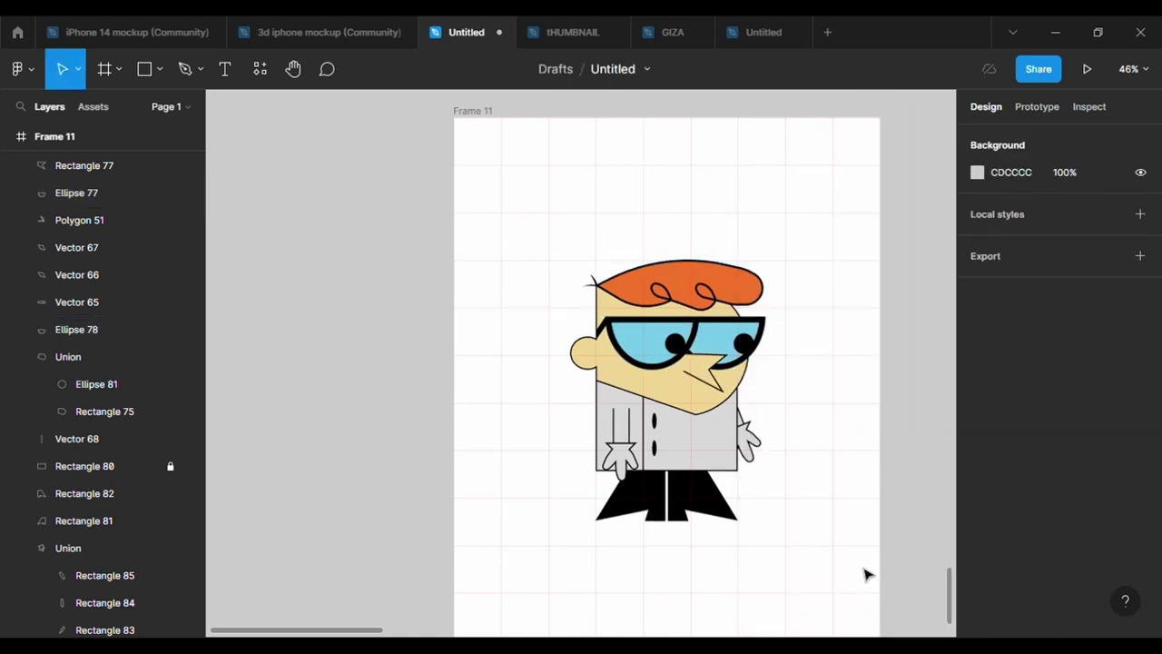
# Fill the coat and sleeves with white FFFFFF.
pyautogui.scroll(-1, 867, 574)
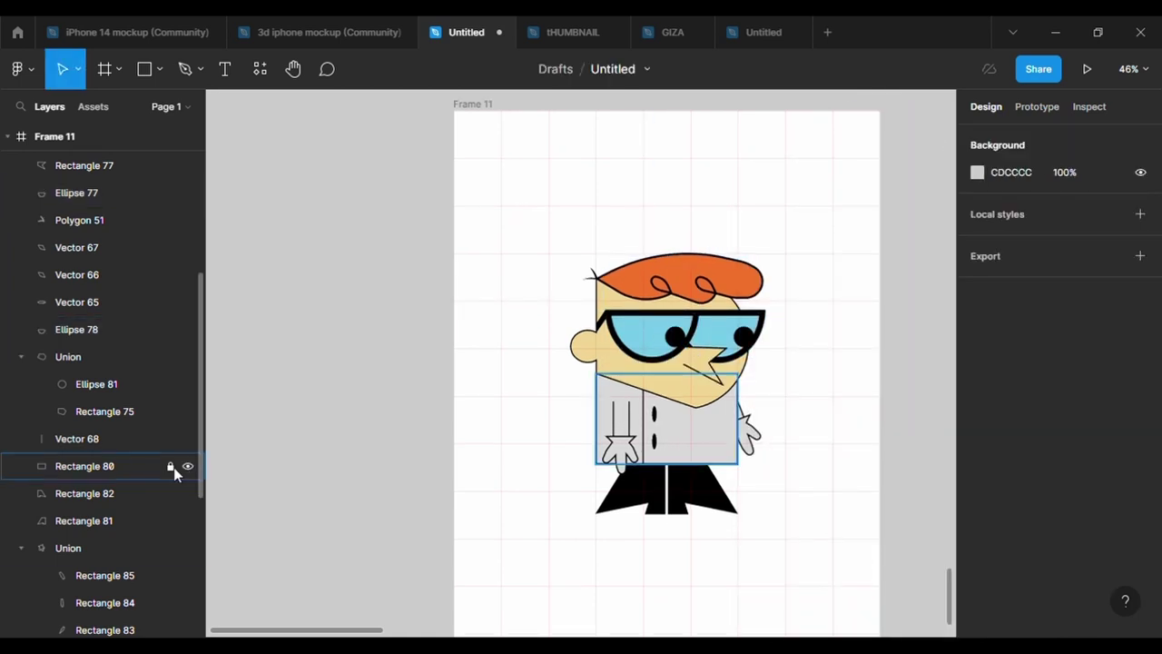
pyautogui.click(694, 436)
pyautogui.click(976, 482)
pyautogui.click(843, 482)
pyautogui.write('FFFFFF')
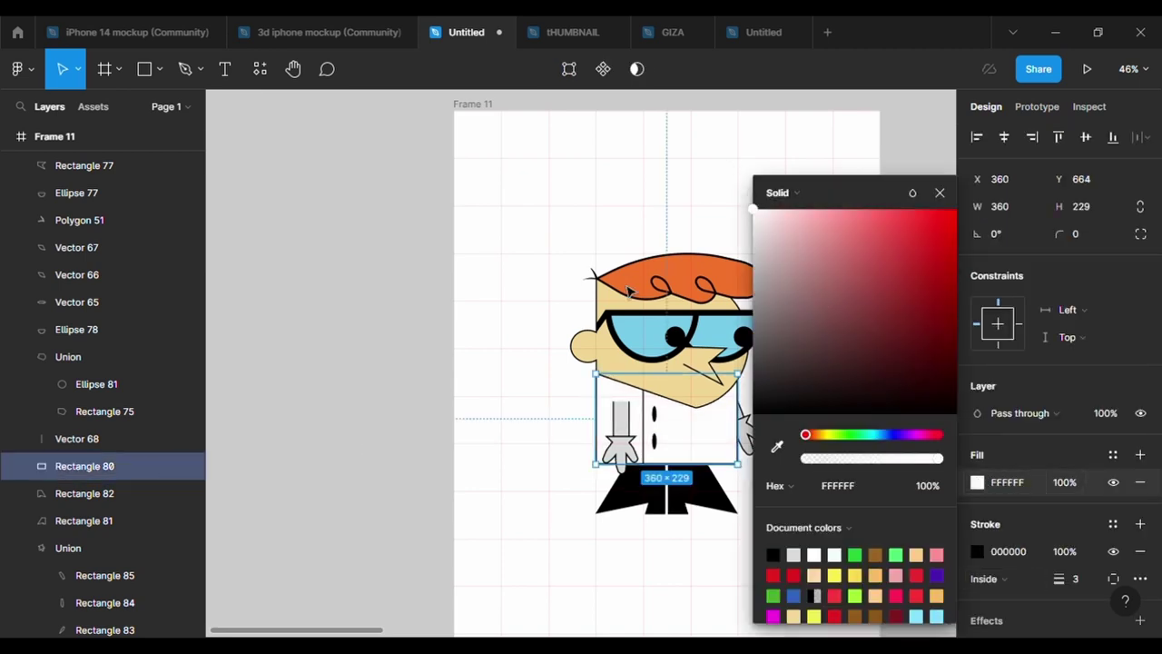
pyautogui.click(620, 422)
pyautogui.click(976, 482)
pyautogui.click(837, 484)
pyautogui.write('FFFFFF')
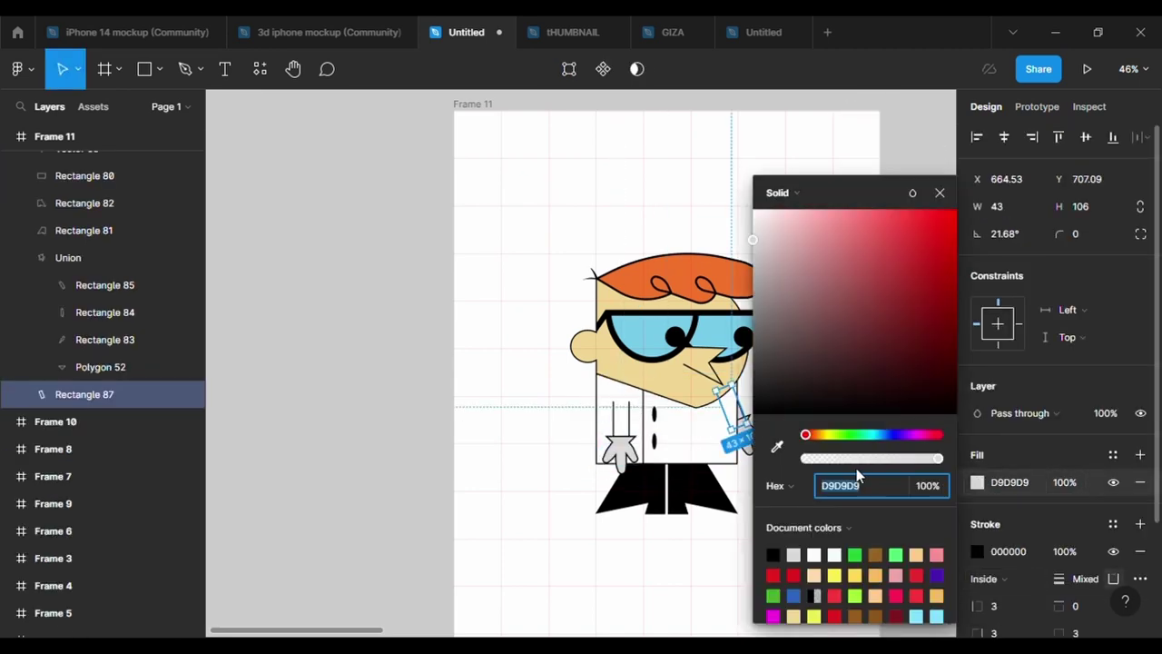
pyautogui.write('FFFFFF')
# Fill both gloves with the same purple shade.
pyautogui.click(620, 450)
pyautogui.click(977, 509)
pyautogui.click(839, 484)
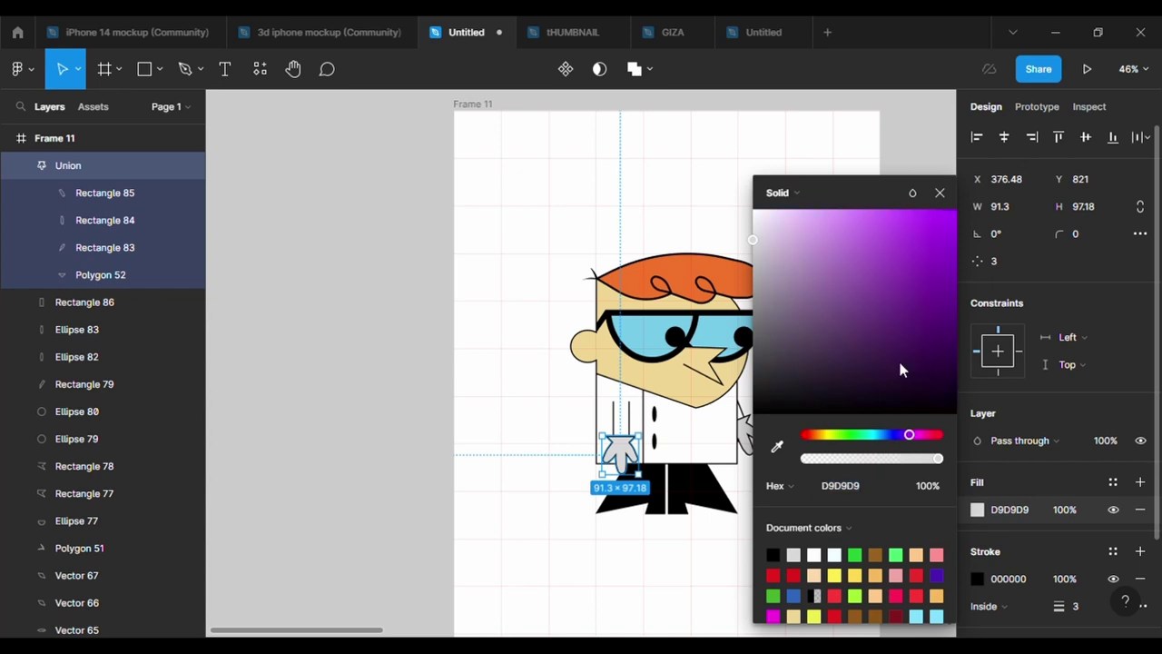
pyautogui.click(854, 269)
pyautogui.click(765, 415)
pyautogui.click(742, 433)
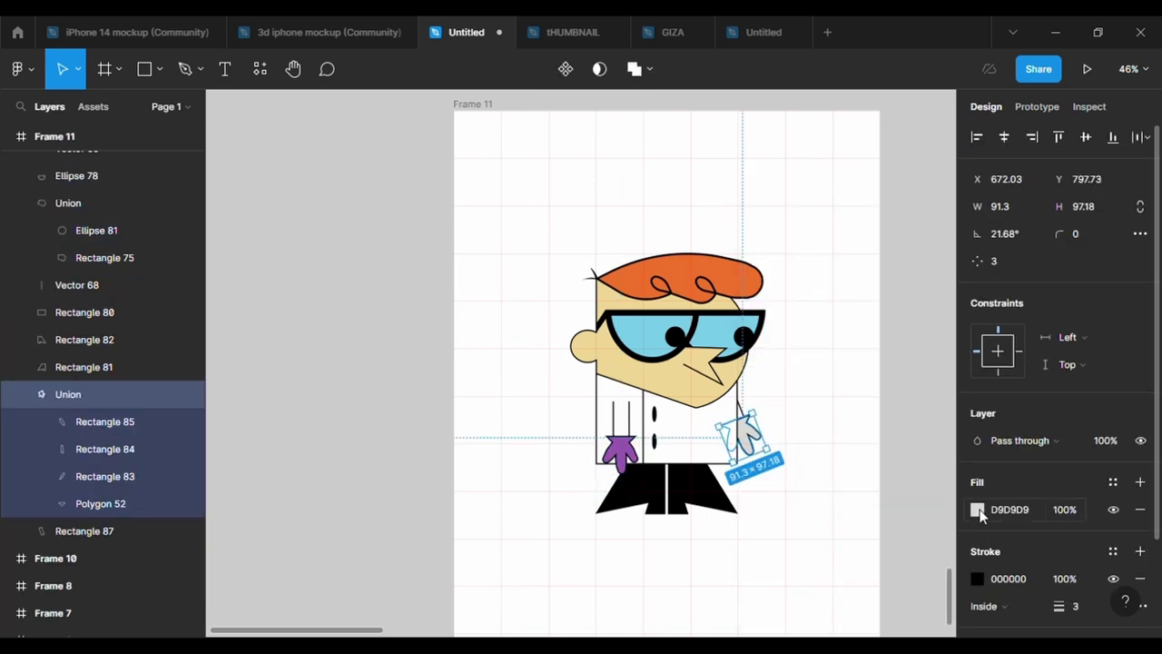
pyautogui.click(977, 509)
pyautogui.click(856, 267)
pyautogui.click(739, 592)
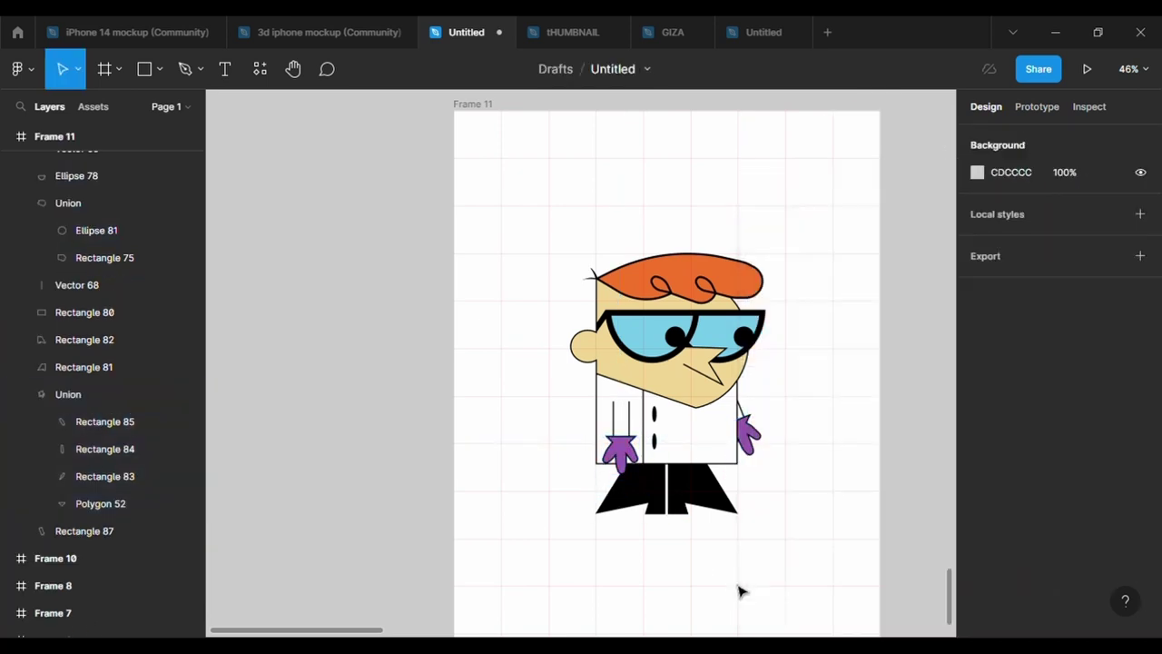
pyautogui.click(159, 69)
pyautogui.click(91, 172)
# Draw an ellipse under the feet, send it to back, fill it black, and flatten it.
pyautogui.moveTo(547, 486); pyautogui.dragTo(789, 550)
pyautogui.rightClick(667, 539)
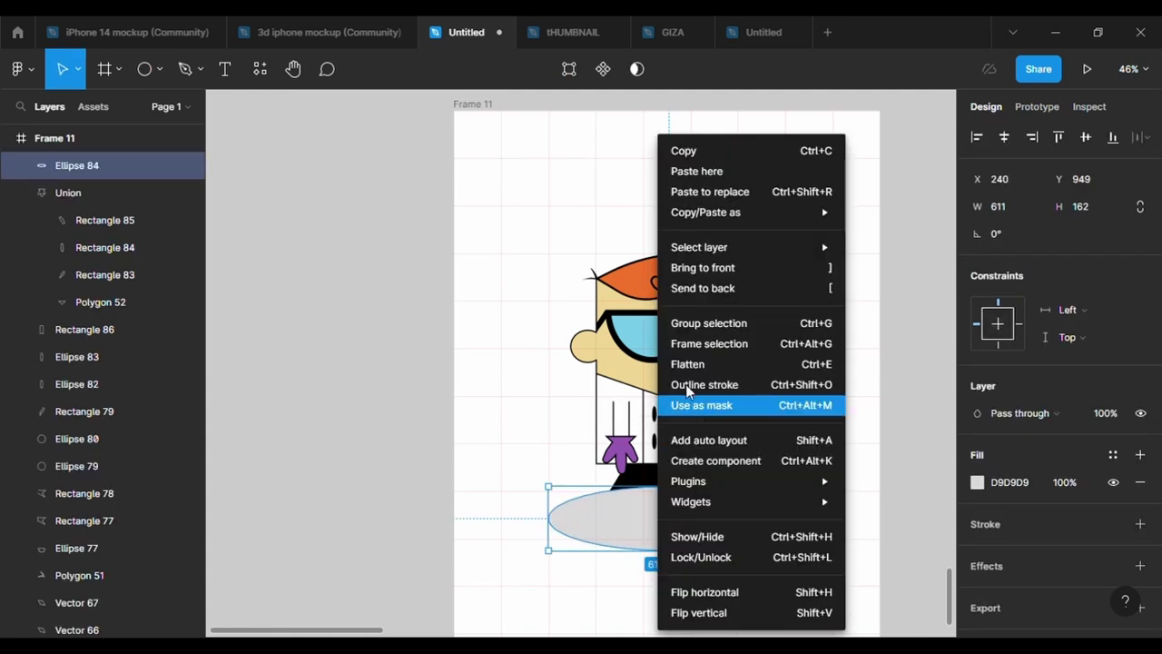
pyautogui.click(704, 285)
pyautogui.click(977, 482)
pyautogui.click(796, 551)
pyautogui.click(732, 596)
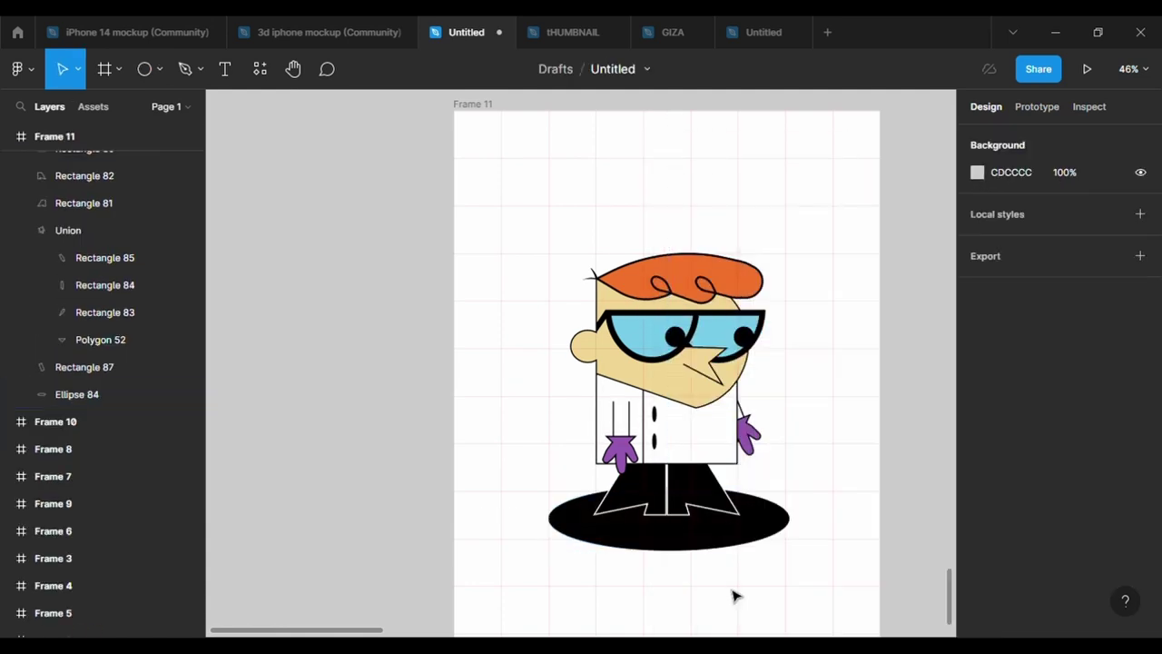
pyautogui.click(687, 526)
pyautogui.moveTo(686, 550); pyautogui.dragTo(686, 538)
pyautogui.press('Escape')
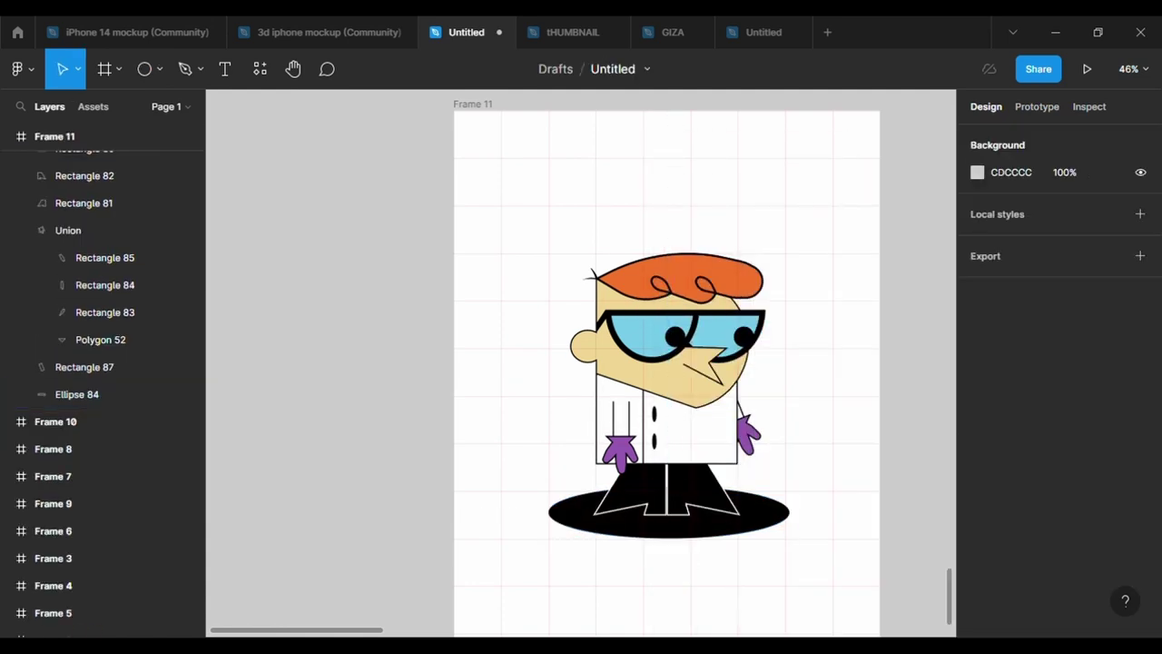
pyautogui.scroll(-1, 680, 461)
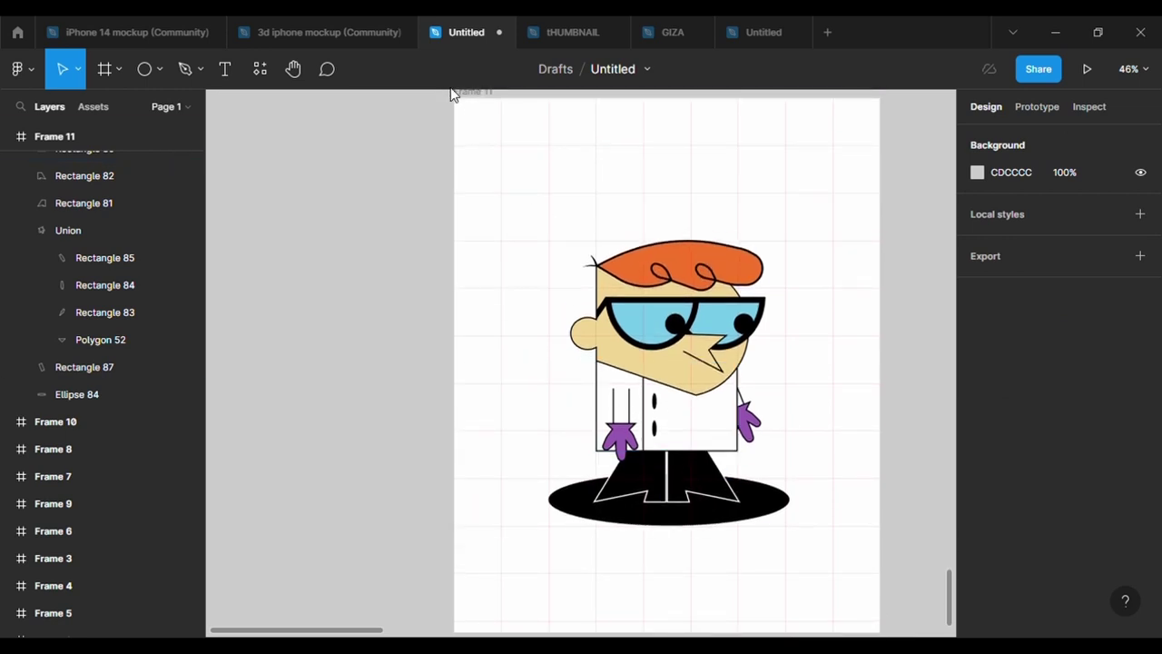
# Set Frame 11's background fill to a muted teal, 76AFBB at 100%, behind the scientist.
pyautogui.click(845, 381)
pyautogui.scroll(-3, 980, 462)
pyautogui.click(977, 296)
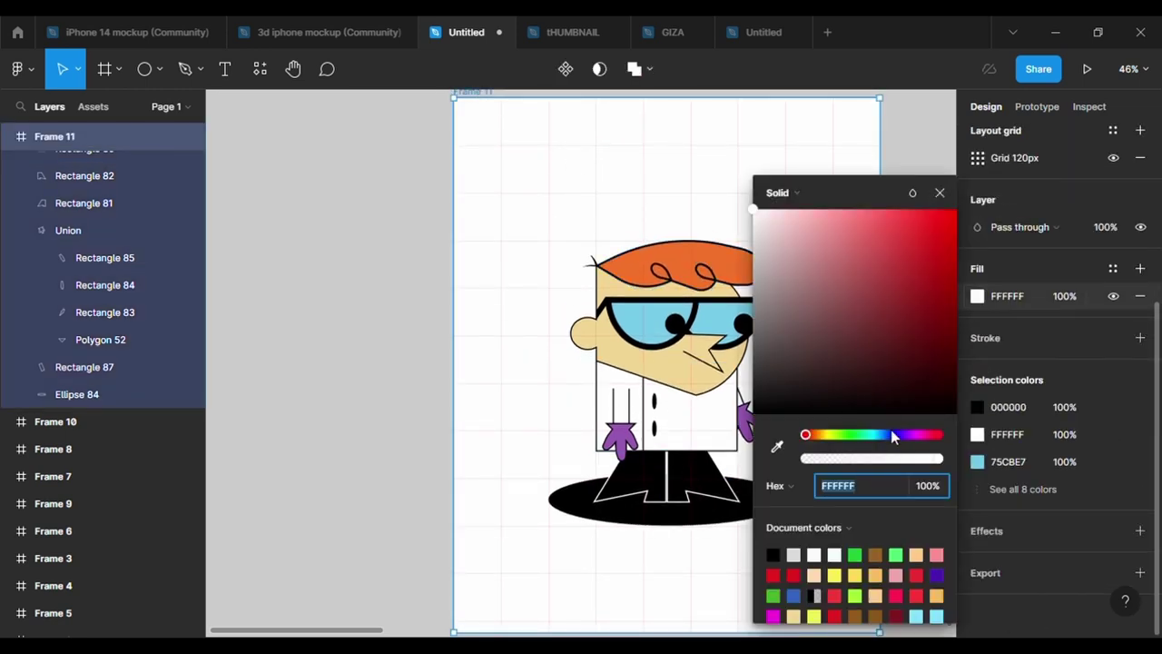
pyautogui.click(880, 434)
pyautogui.click(853, 306)
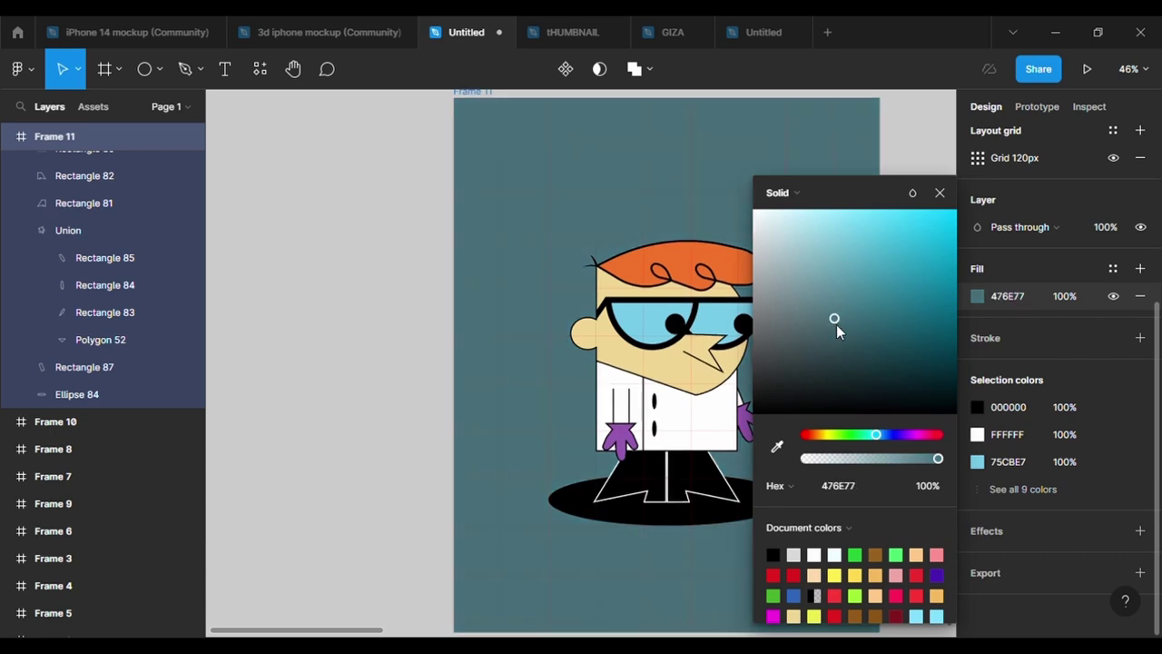
pyautogui.moveTo(849, 305); pyautogui.dragTo(851, 314)
pyautogui.click(591, 560)
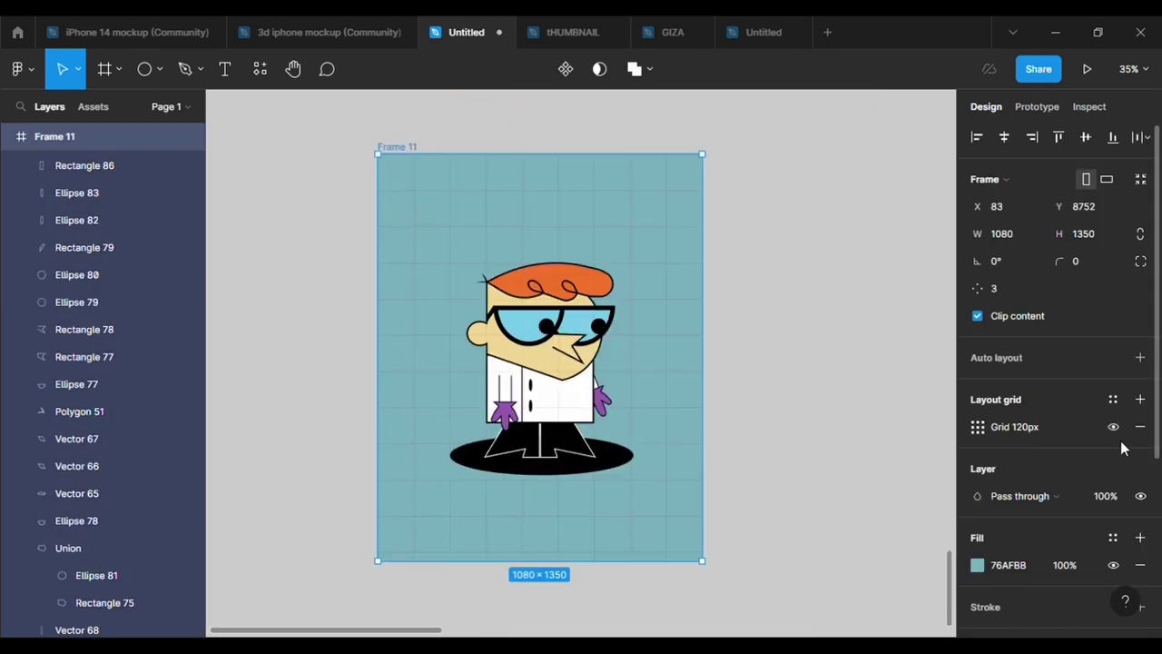